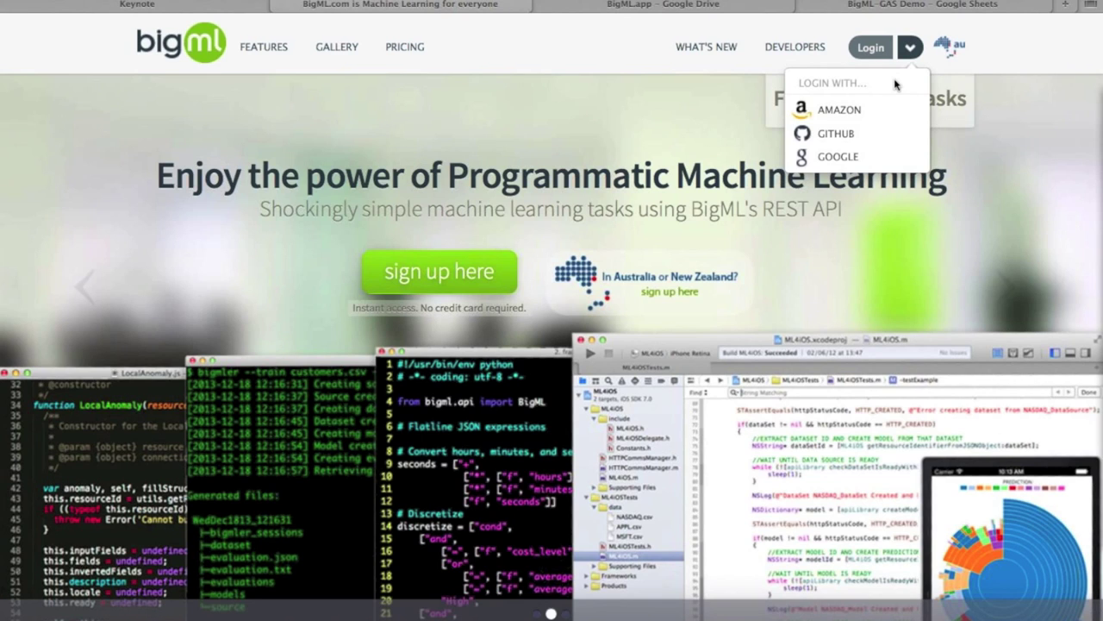
Log in with the Google account and grant access to Google Drive files for creating sources.
click(865, 156)
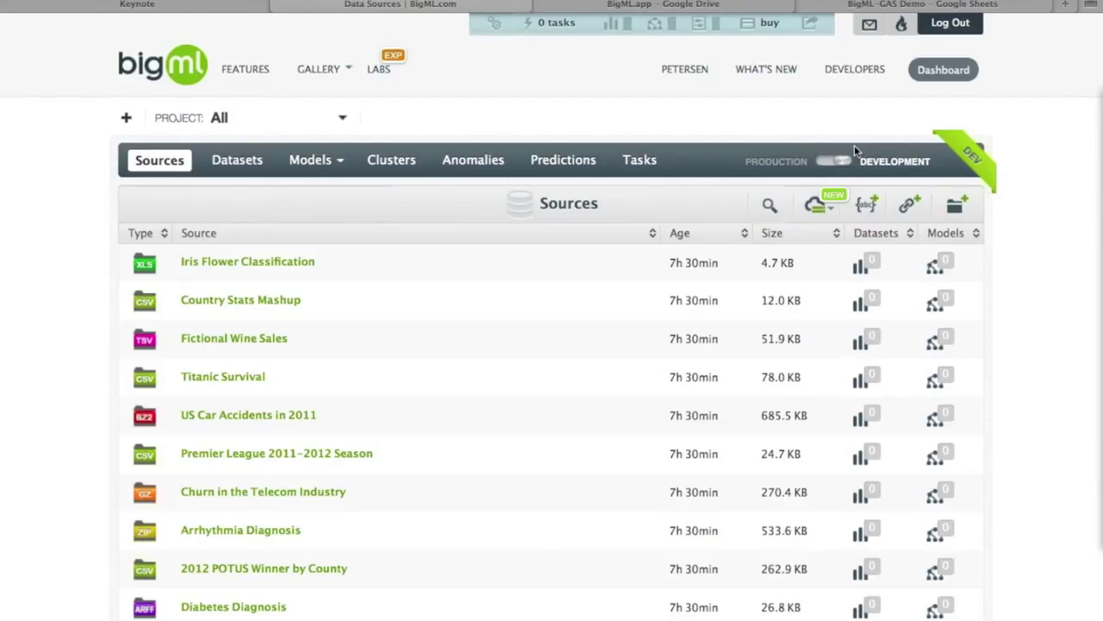
click(816, 216)
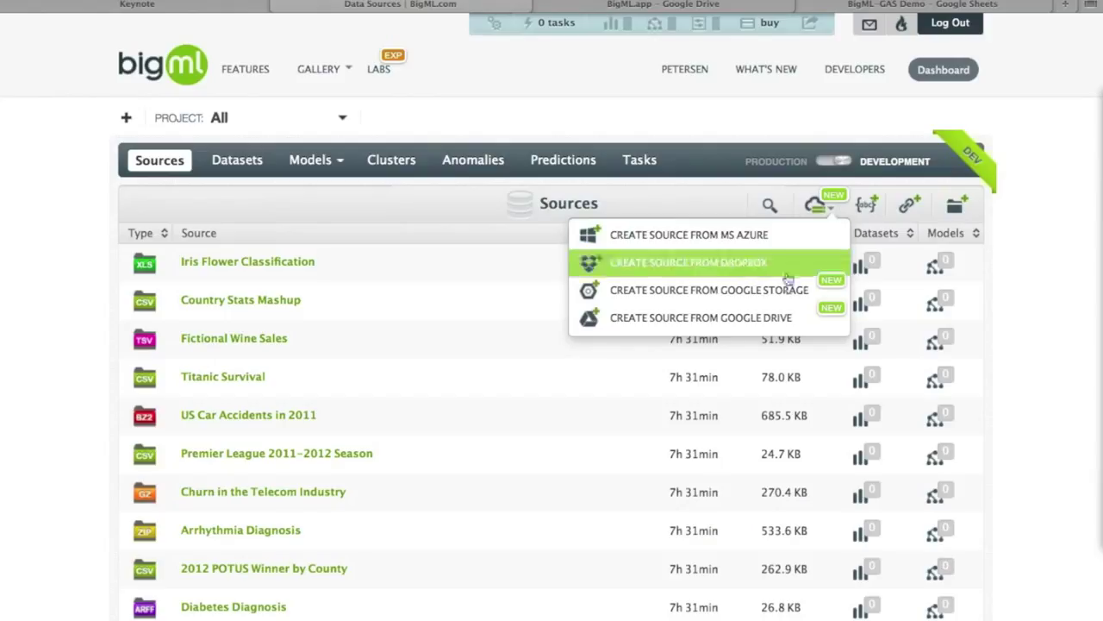
click(766, 320)
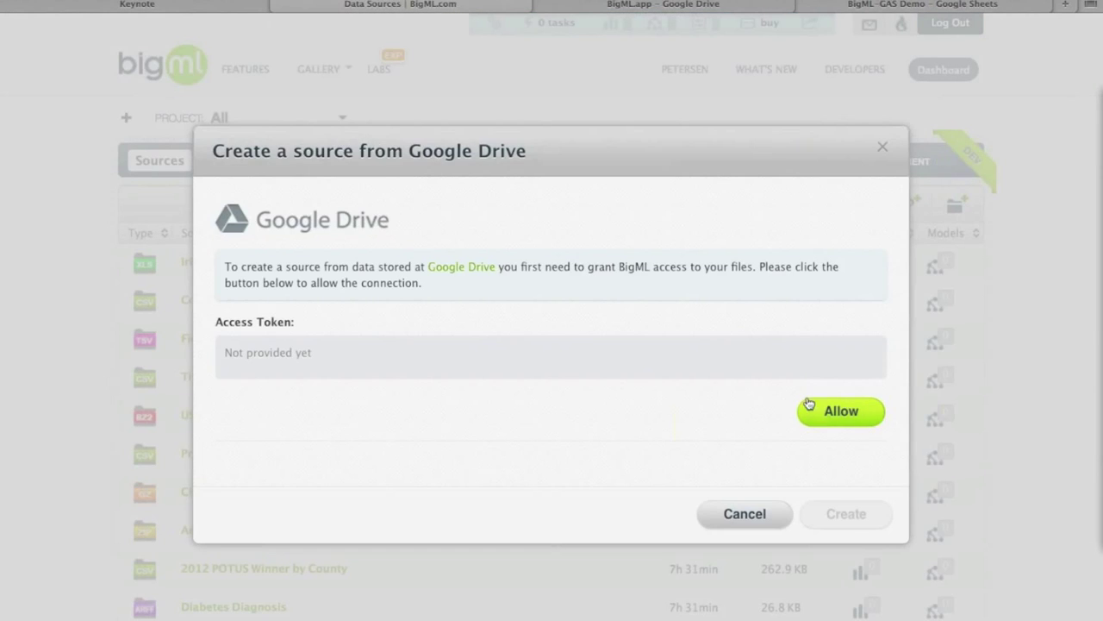
click(842, 411)
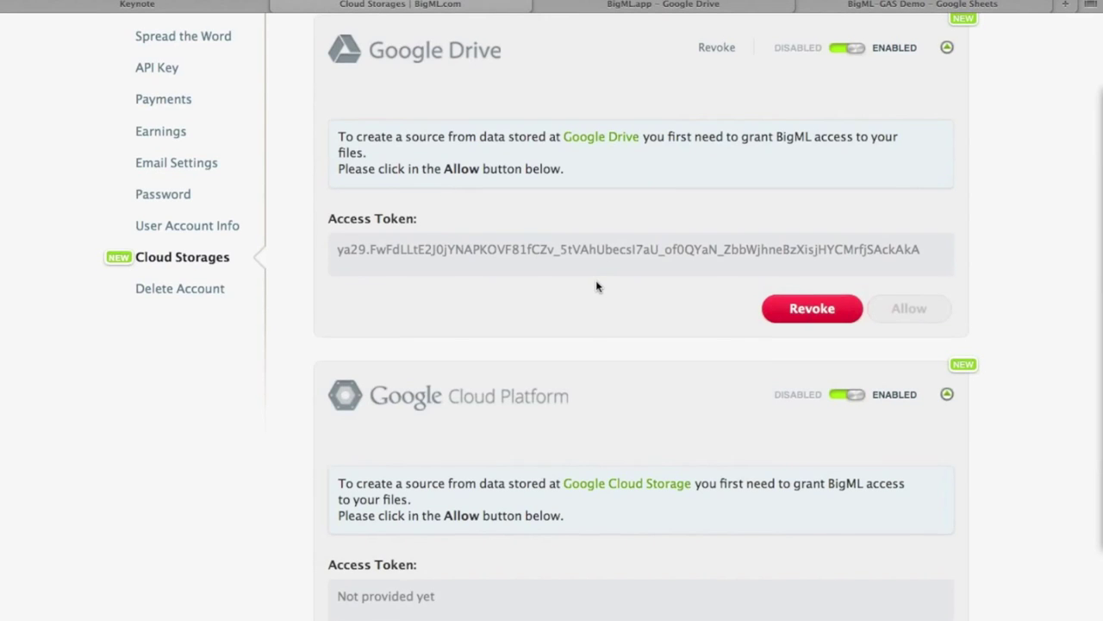
Return to the dashboard and create a source from stumbleupon_evergreen.tsv stored in Google Drive.
scroll(597, 287, up, 4)
click(931, 66)
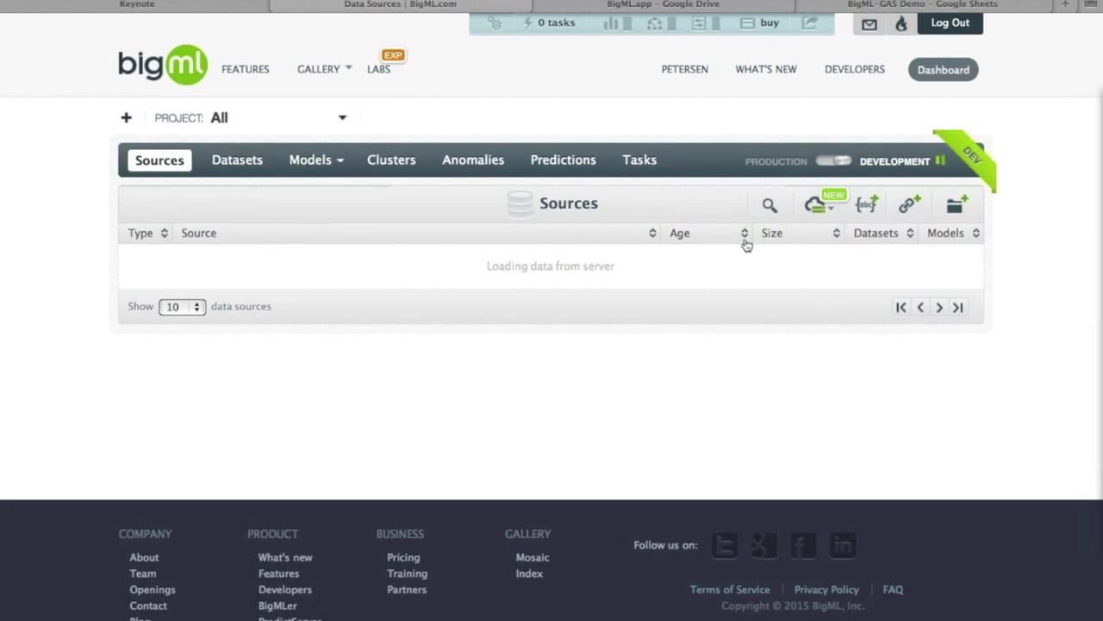
click(814, 204)
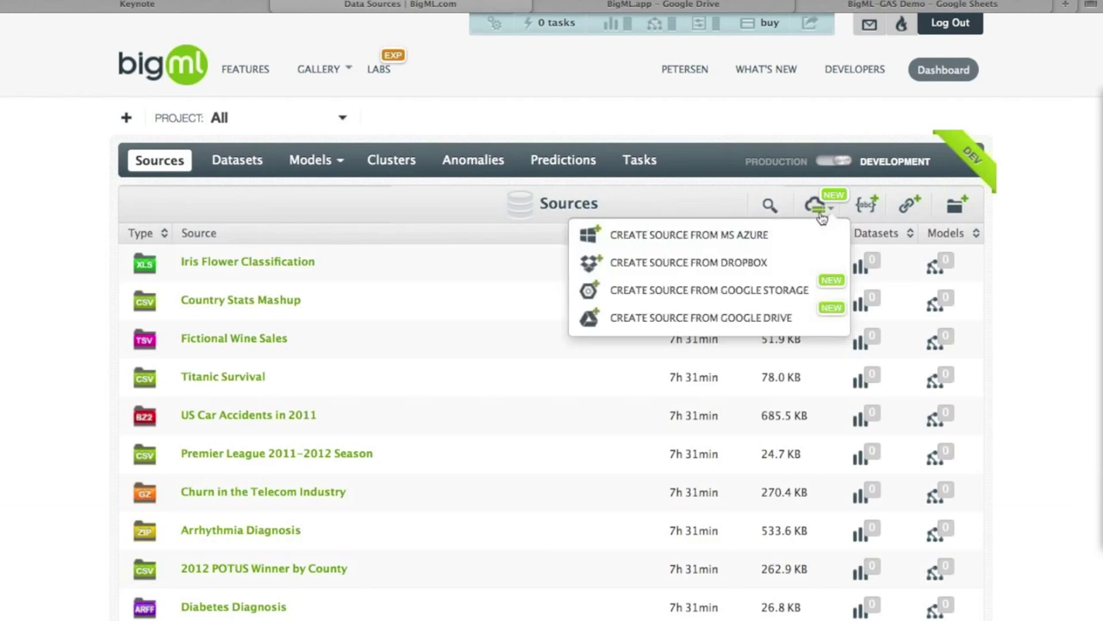
click(794, 316)
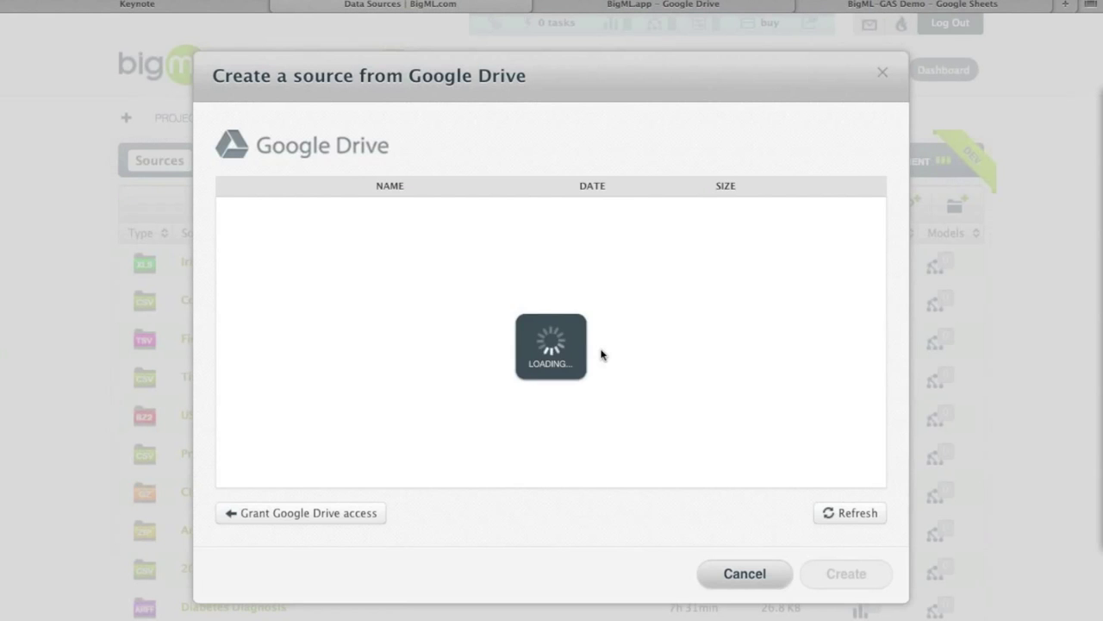
scroll(456, 316, down, 5)
click(457, 383)
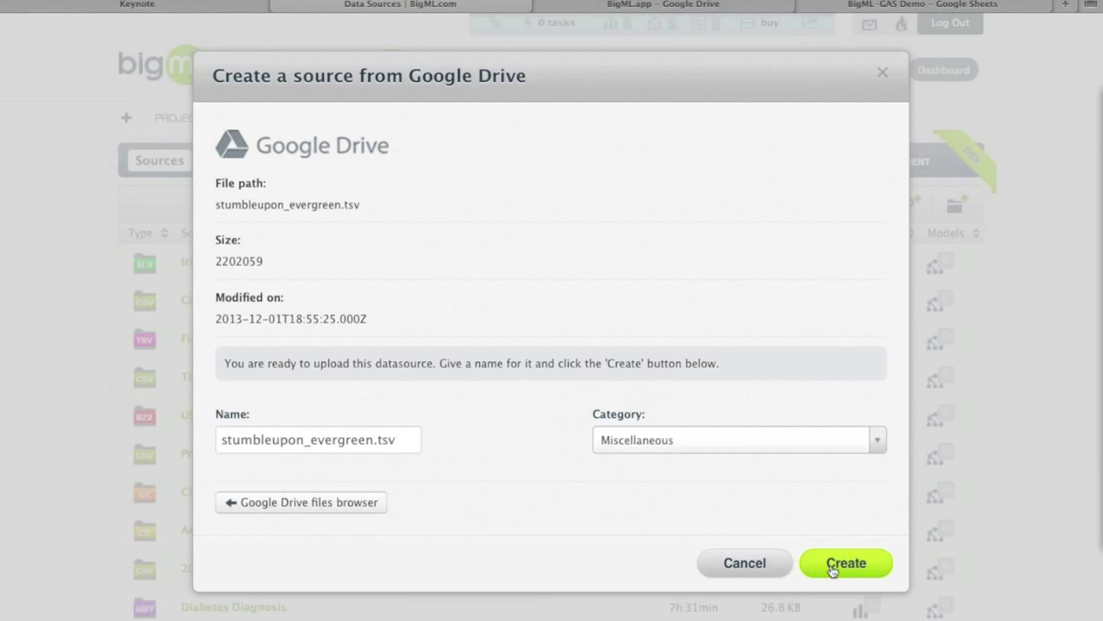
click(833, 566)
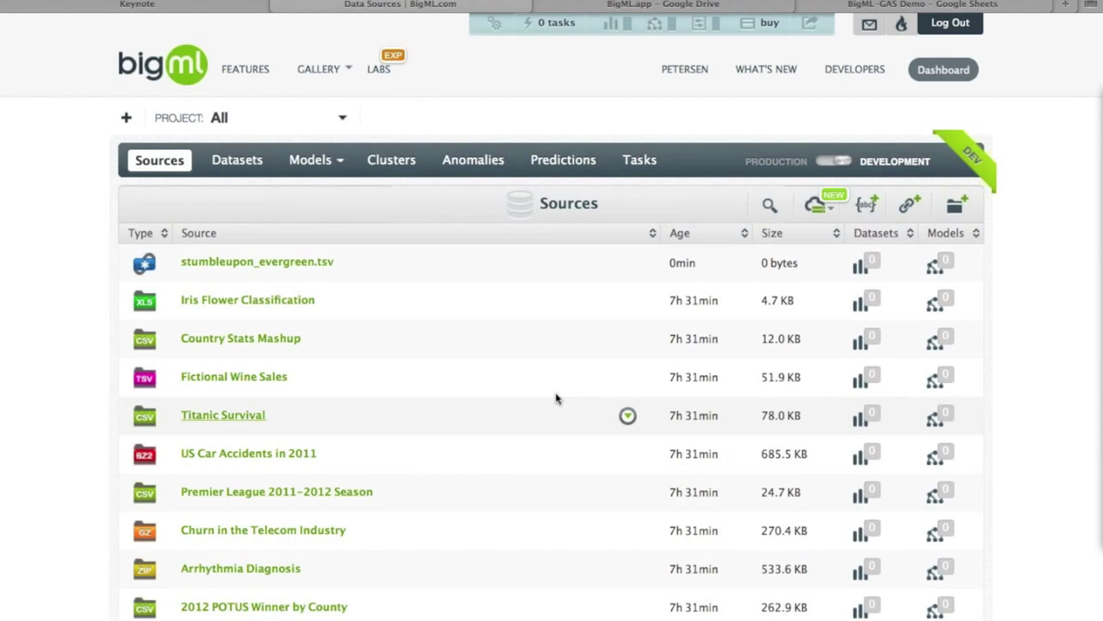
Create a new project named Google Drive.
mouse_move(818, 207)
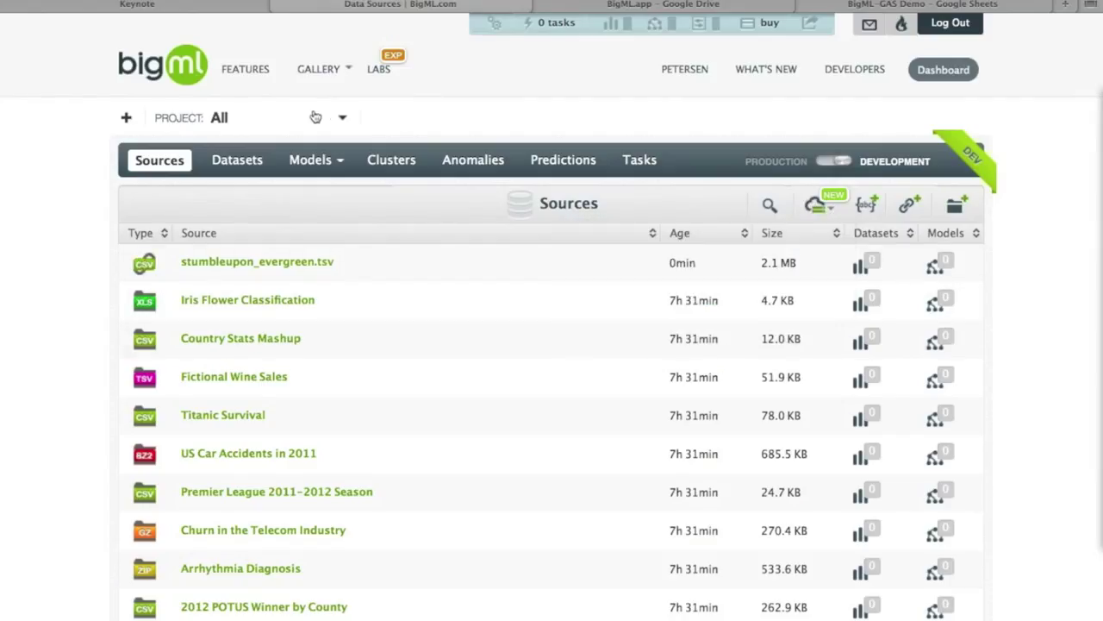
click(129, 126)
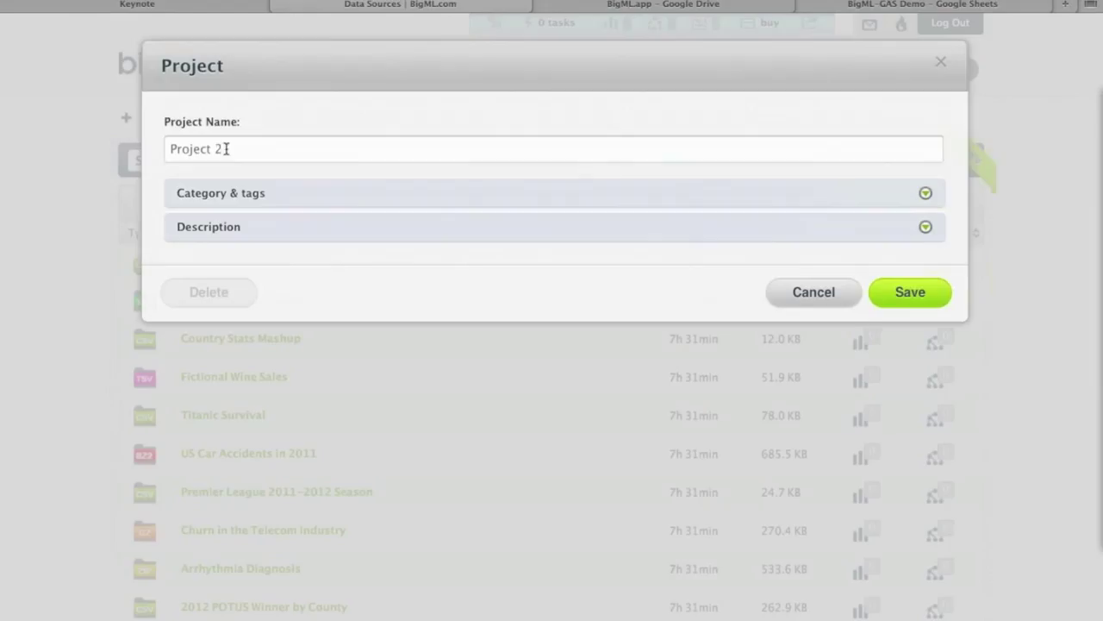
click(236, 156)
key(ctrl+a)
text(Google)
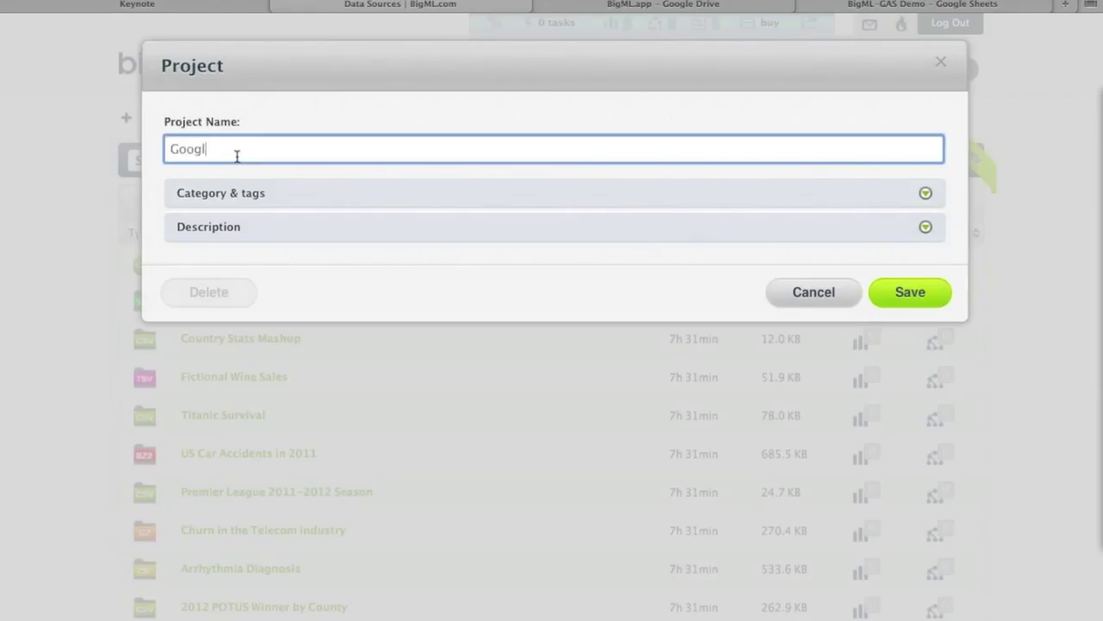
text( D)
key(BackSpace)
text(Drive)
click(888, 291)
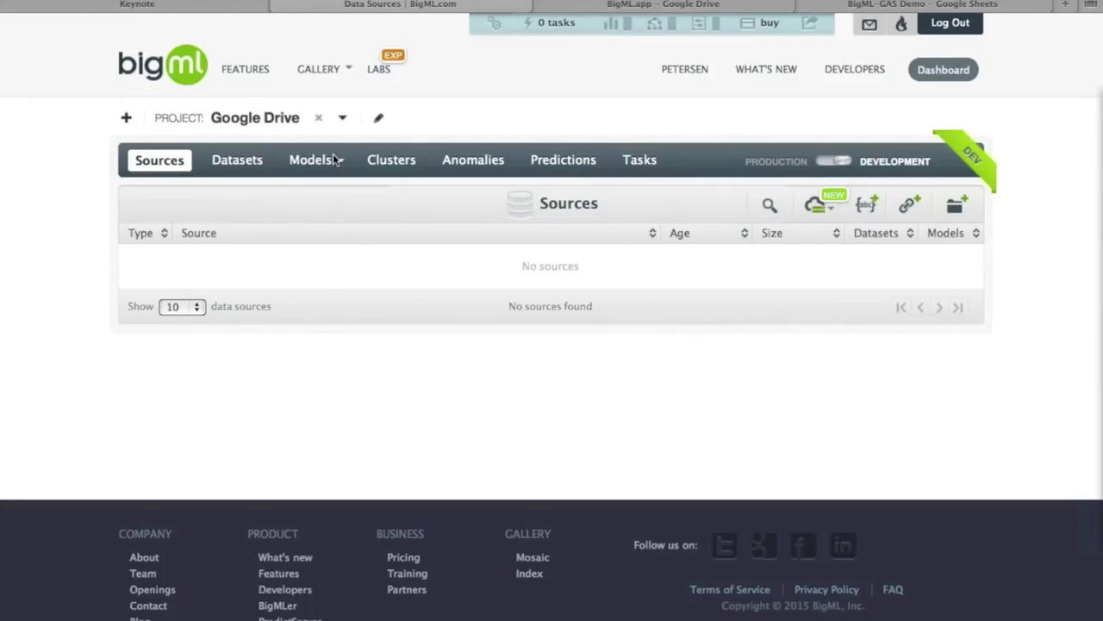
Clear the project filter to list all sources, and filter by the Google Drive project again.
click(342, 117)
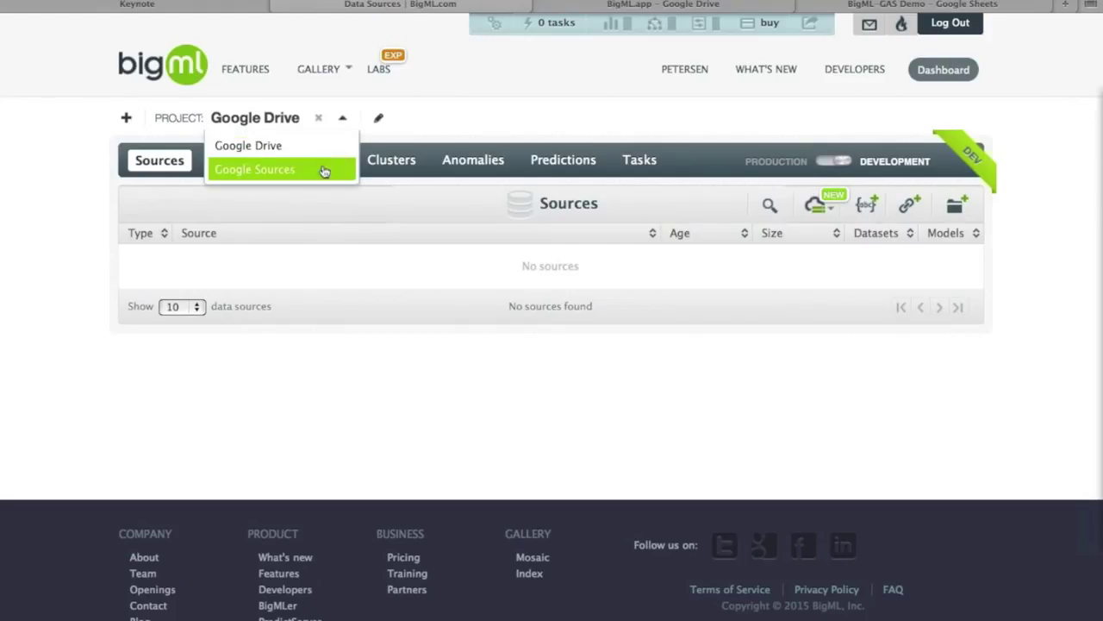
click(318, 119)
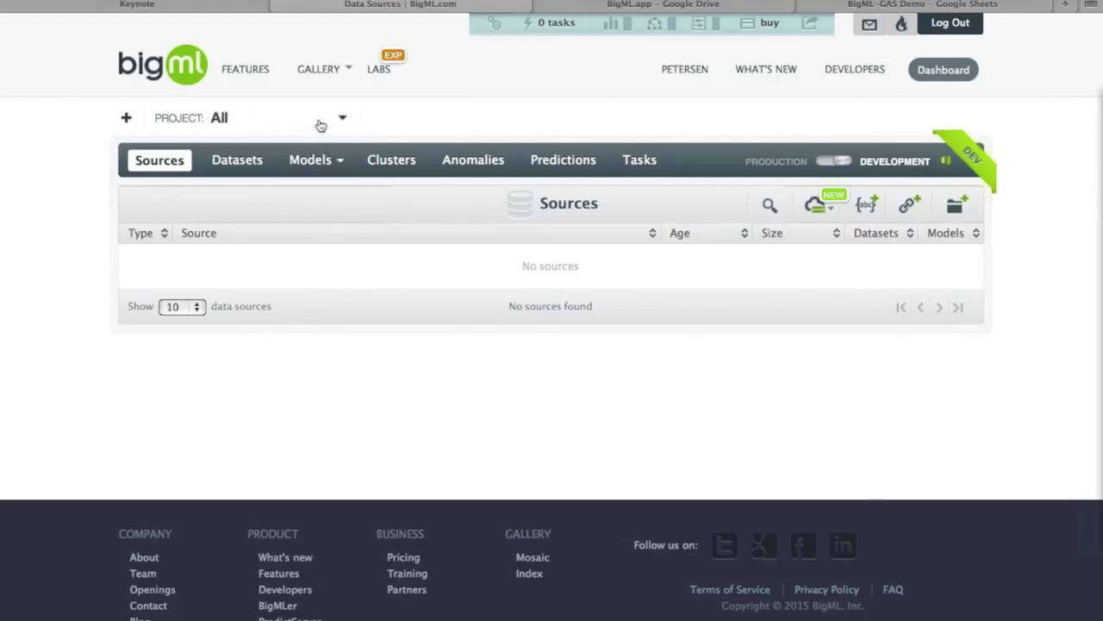
click(342, 117)
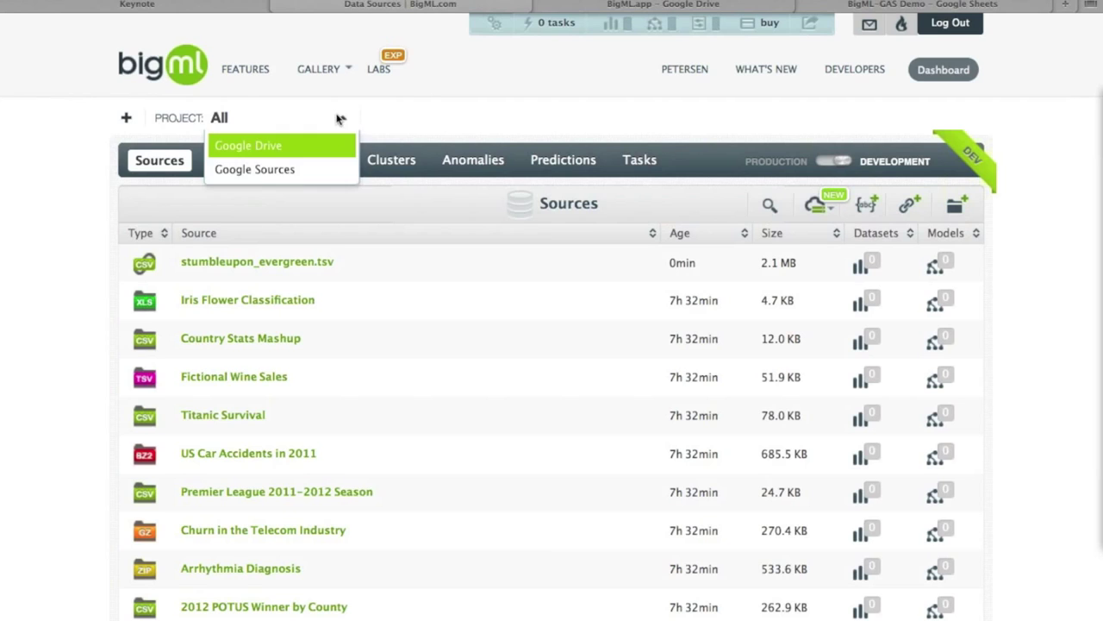
click(336, 147)
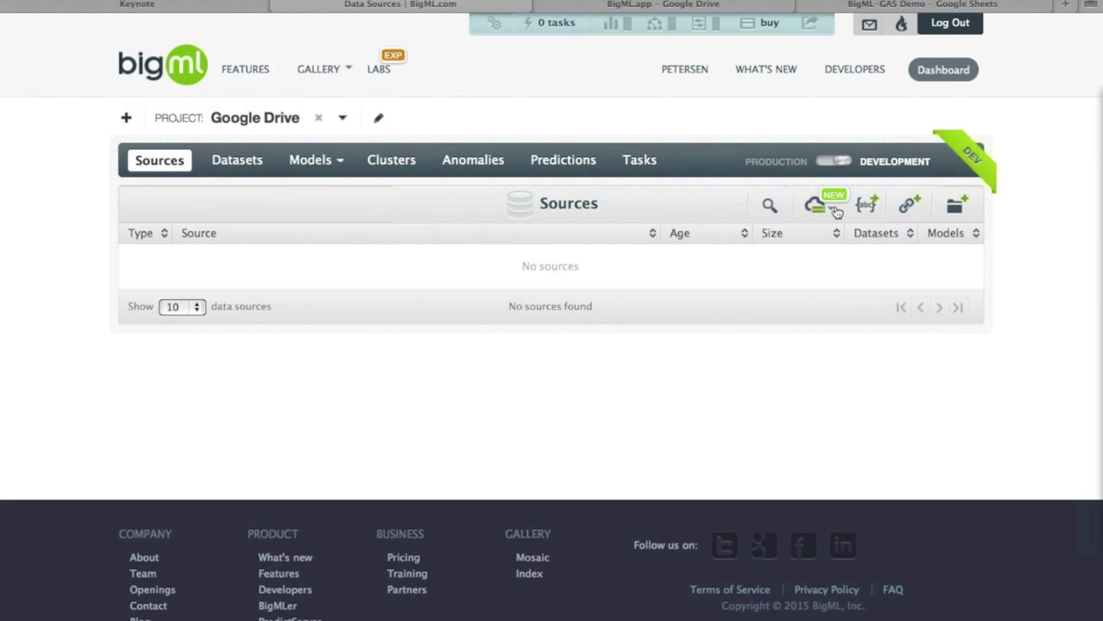
Create a source in the Google Drive project from wine-sales.tsv, found inside the Webinars folder of Google Drive.
click(818, 205)
click(777, 319)
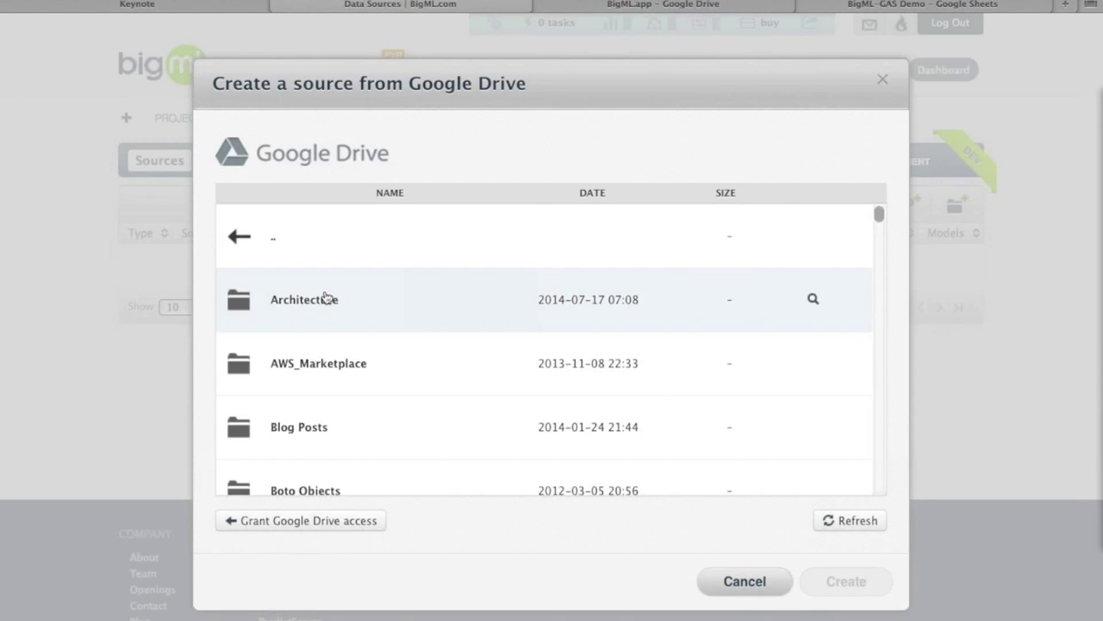
scroll(328, 296, down, 10)
click(318, 463)
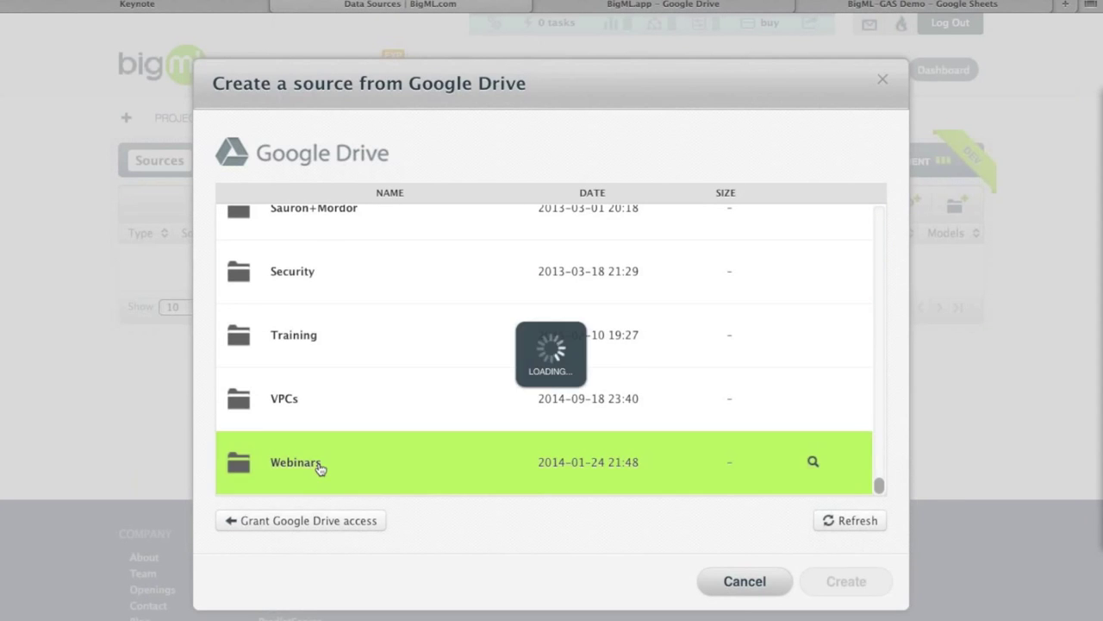
scroll(315, 444, down, 2)
scroll(308, 397, down, 4)
click(304, 354)
scroll(362, 342, down, 10)
scroll(349, 323, up, 5)
scroll(349, 323, down, 5)
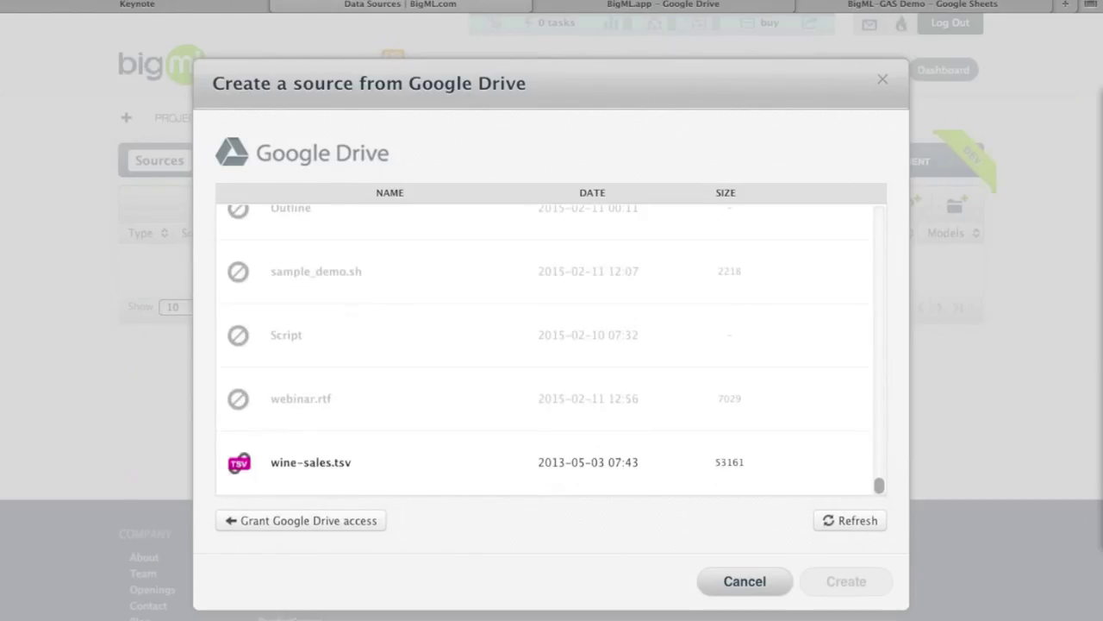
click(333, 467)
click(823, 569)
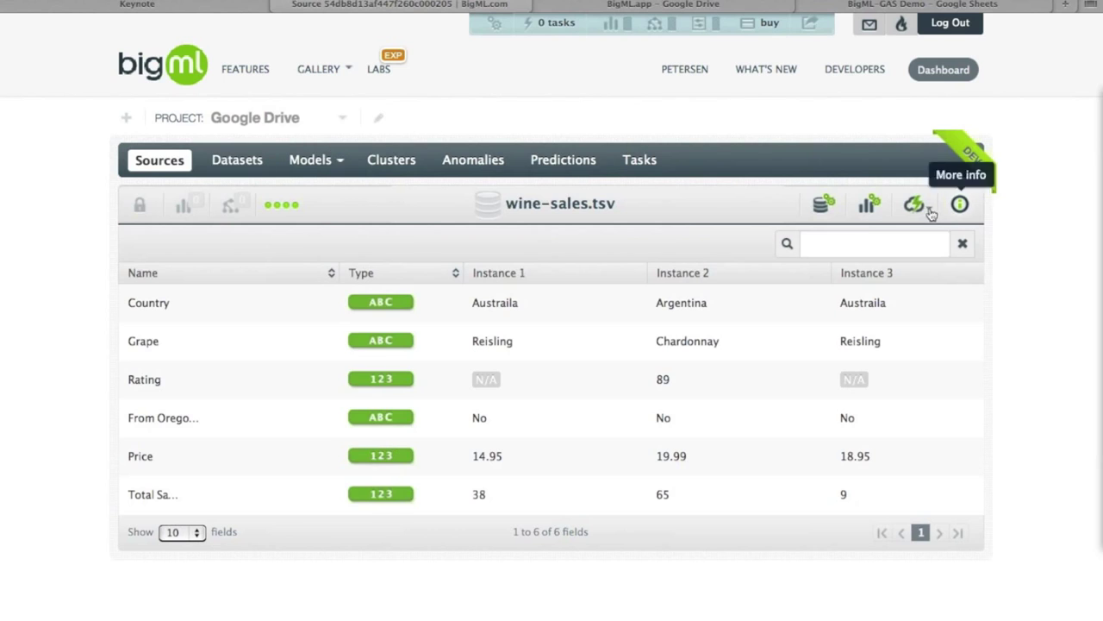
Create a one-click dataset from the wine-sales.tsv source and show the project's dataset list.
mouse_move(936, 216)
click(901, 229)
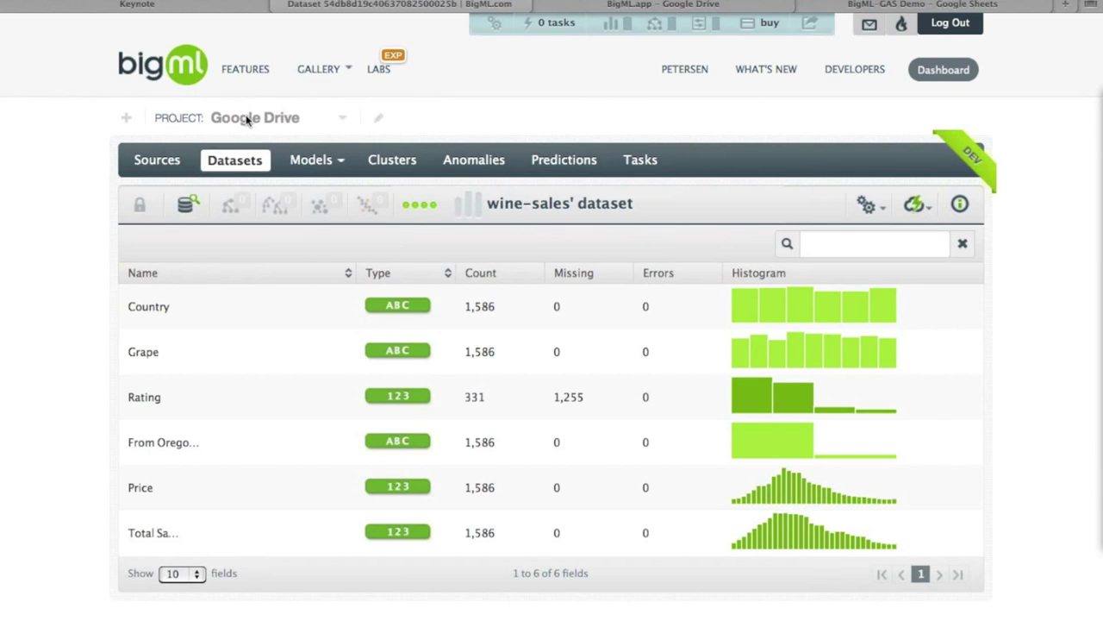
click(239, 172)
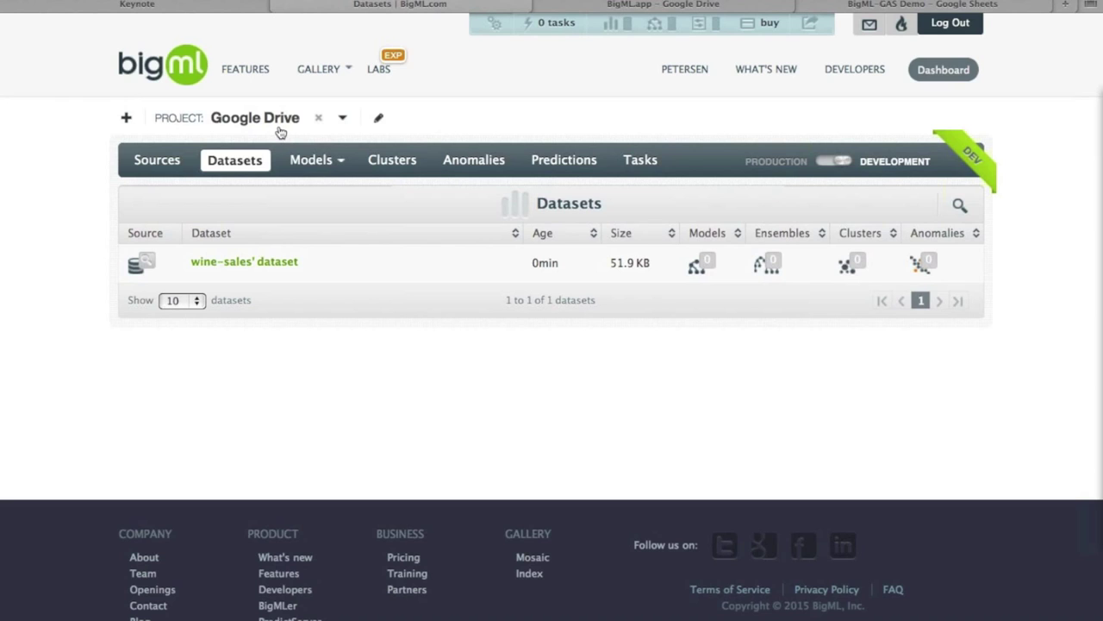
Delete the Google Drive project with all its resources, confirming with the word DELETE.
click(378, 118)
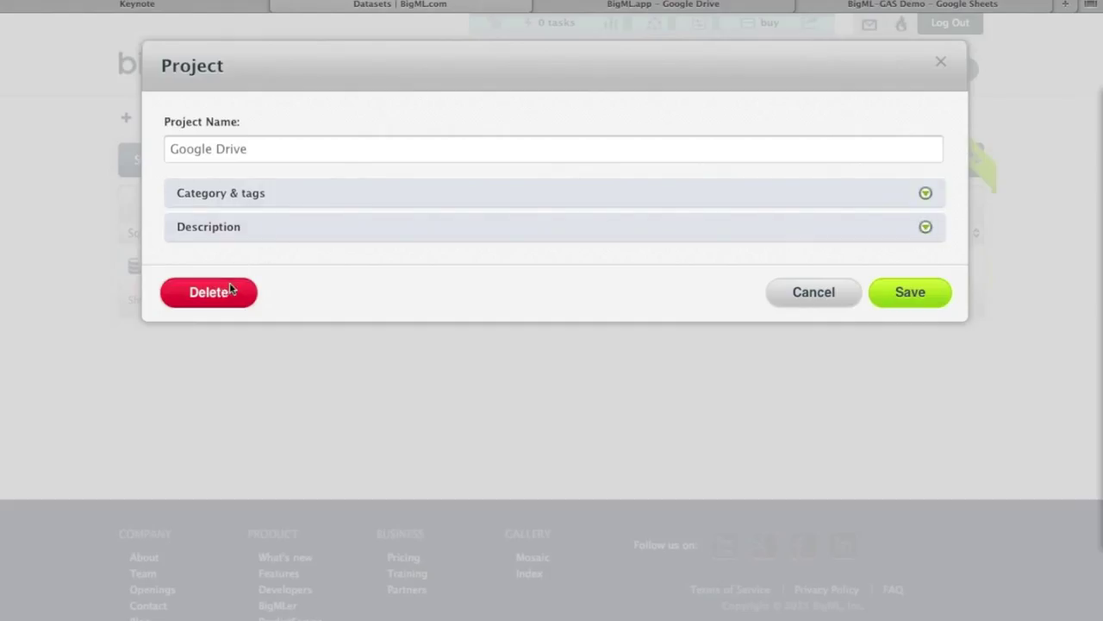
click(230, 290)
click(438, 291)
text(DELETE)
click(220, 363)
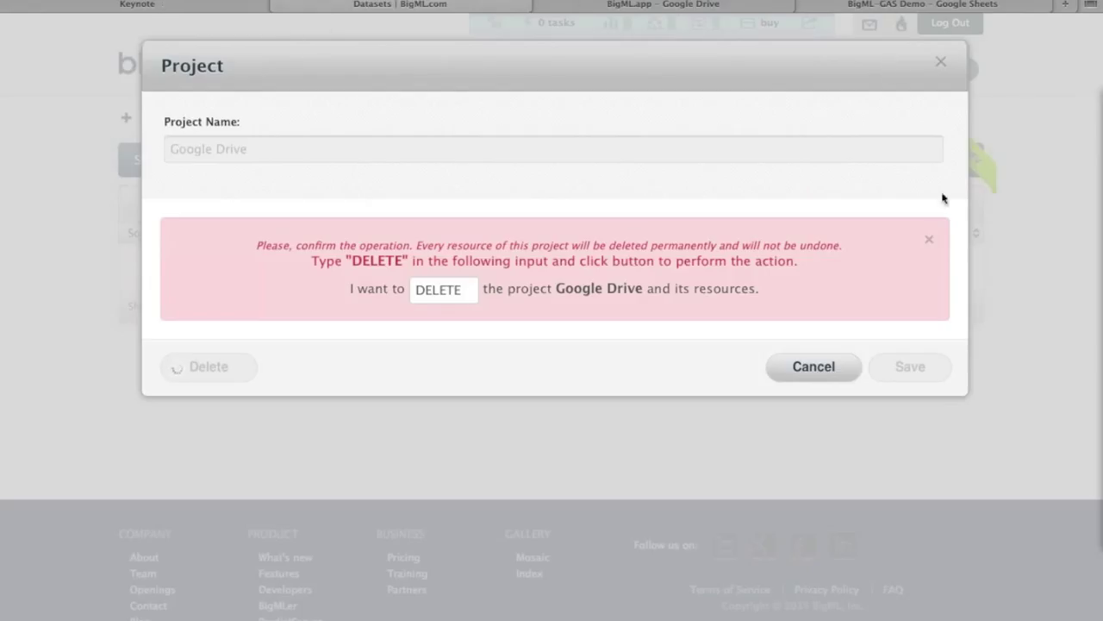
Switch to the Keynote presentation and advance to the Dynamic Scatterplot slide.
click(154, 5)
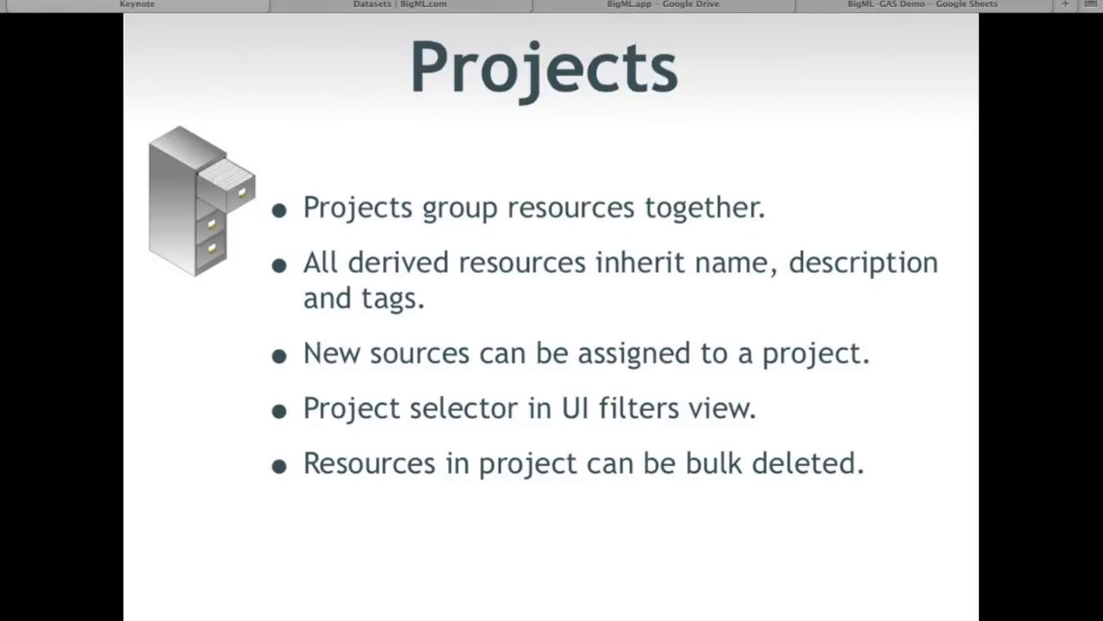
key(Right)
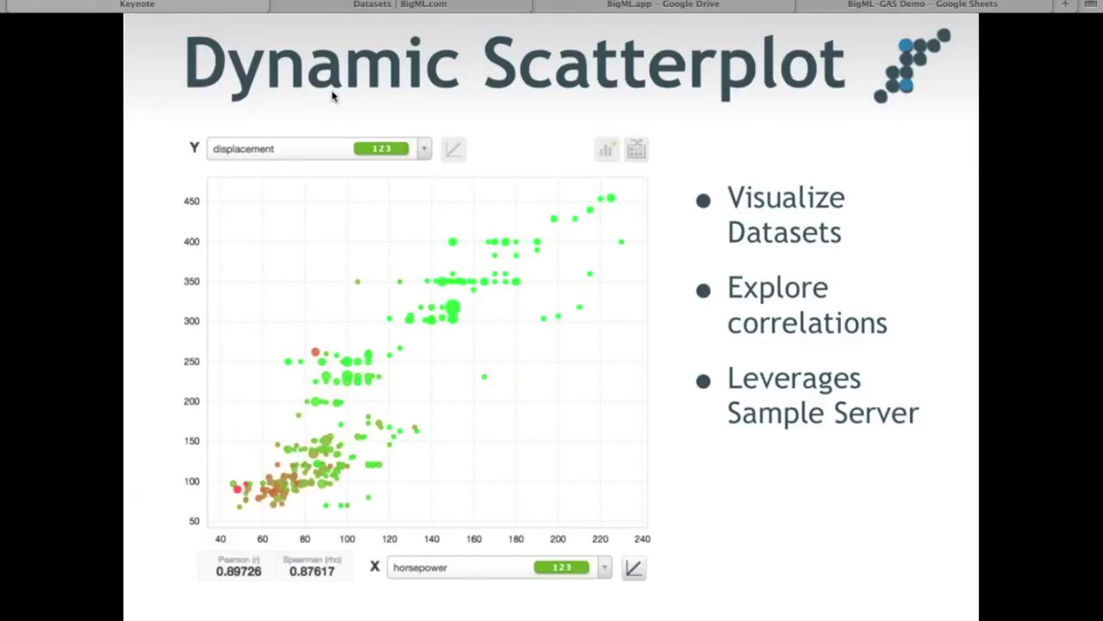
Switch back to BigML, log out, and log in to the demo account with its username and password.
click(478, 7)
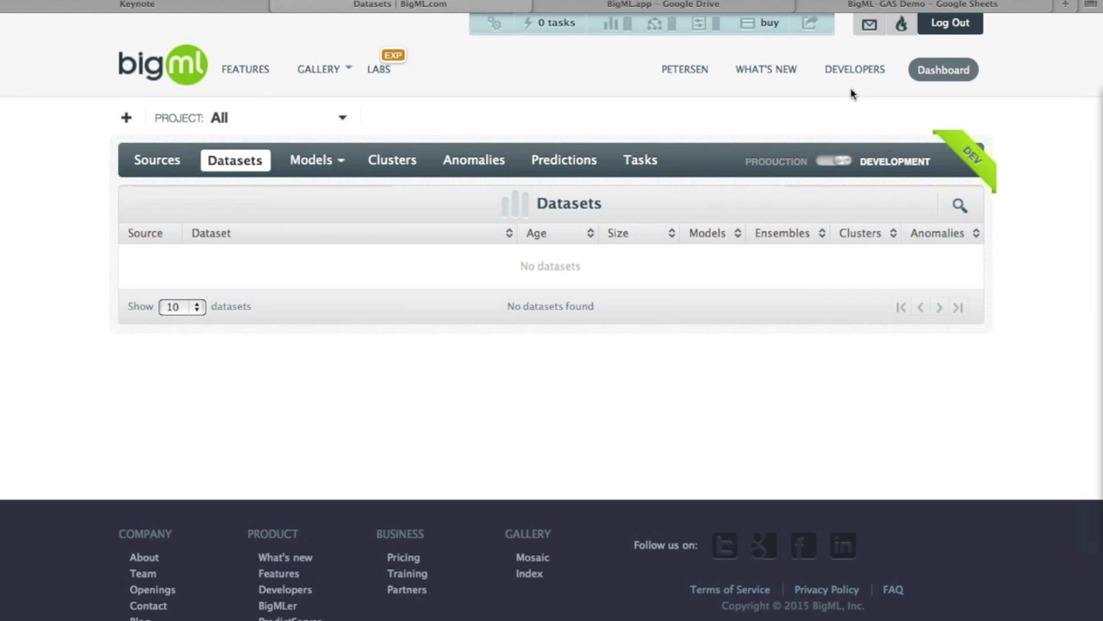
click(937, 24)
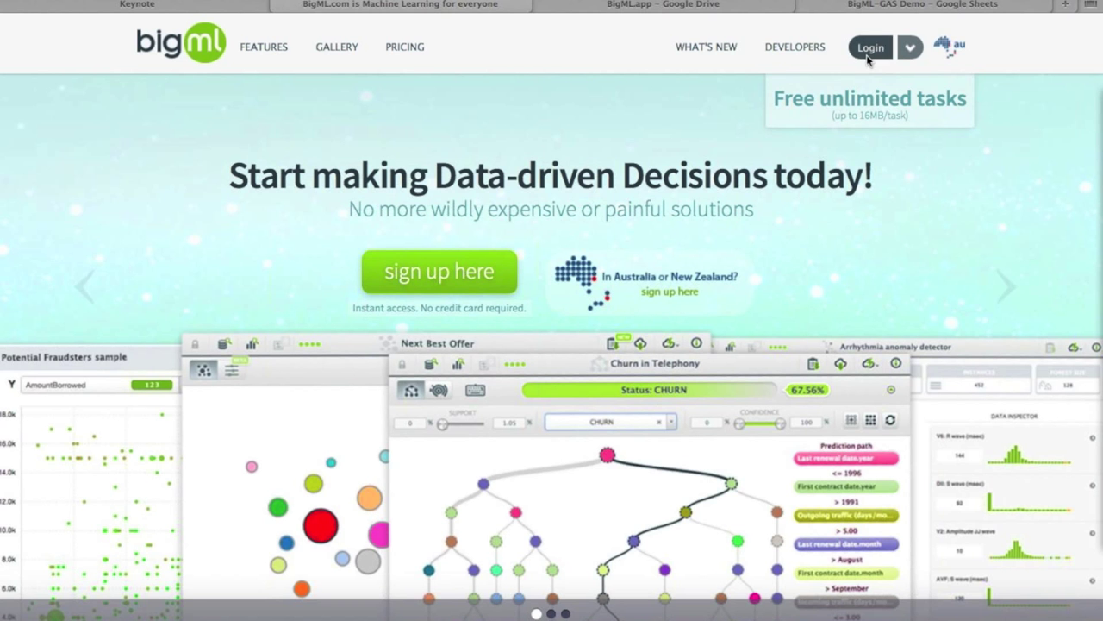
click(869, 49)
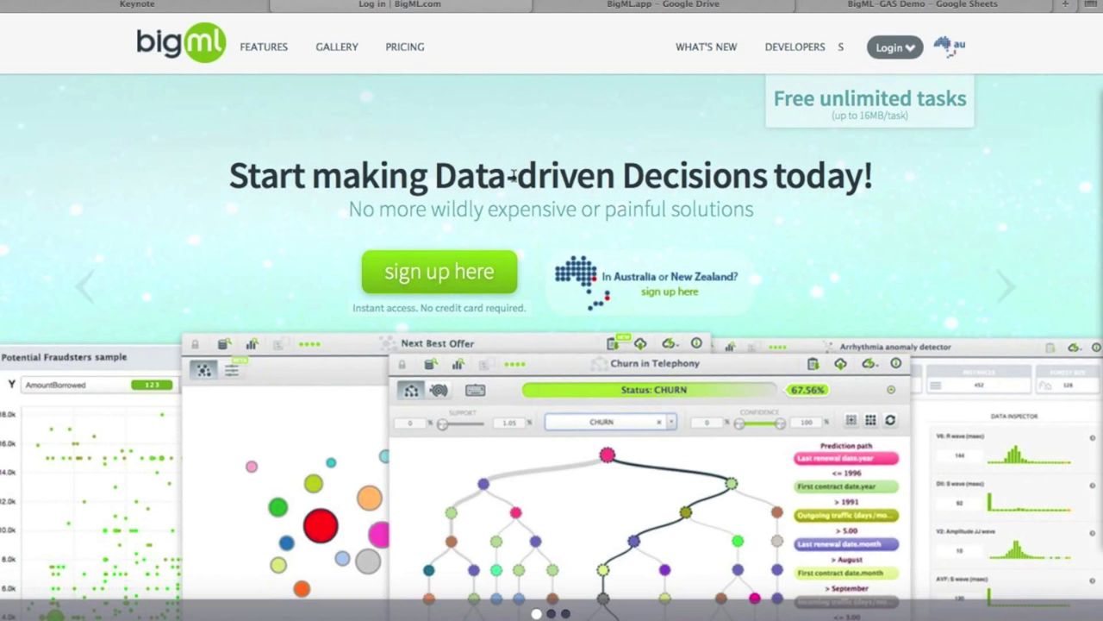
text(petersendemo)
key(Tab)
text(•••)
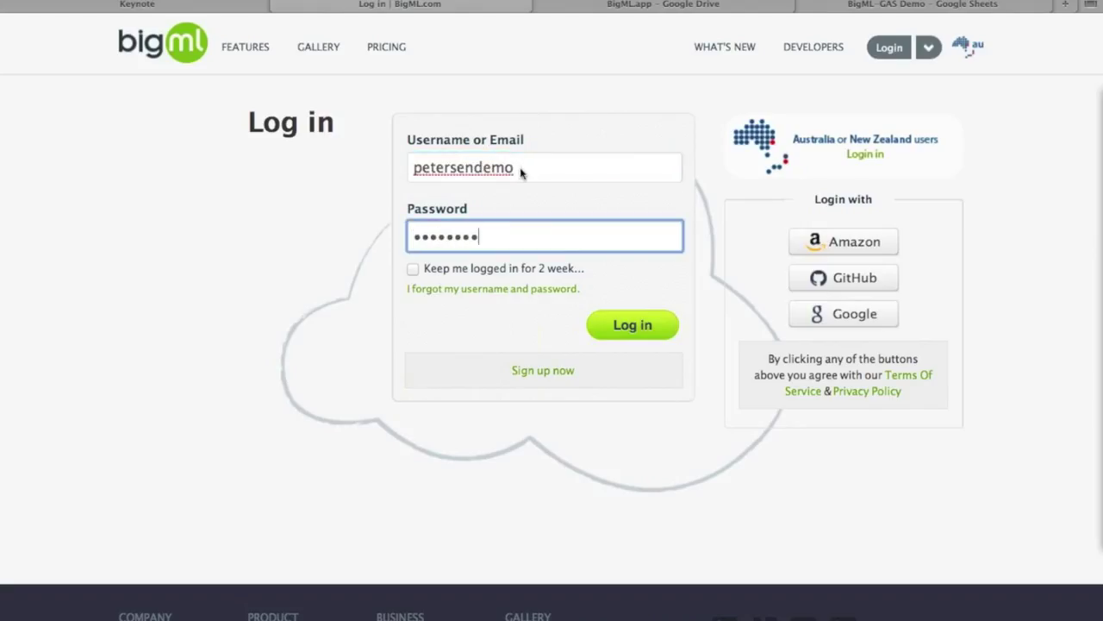
key(Return)
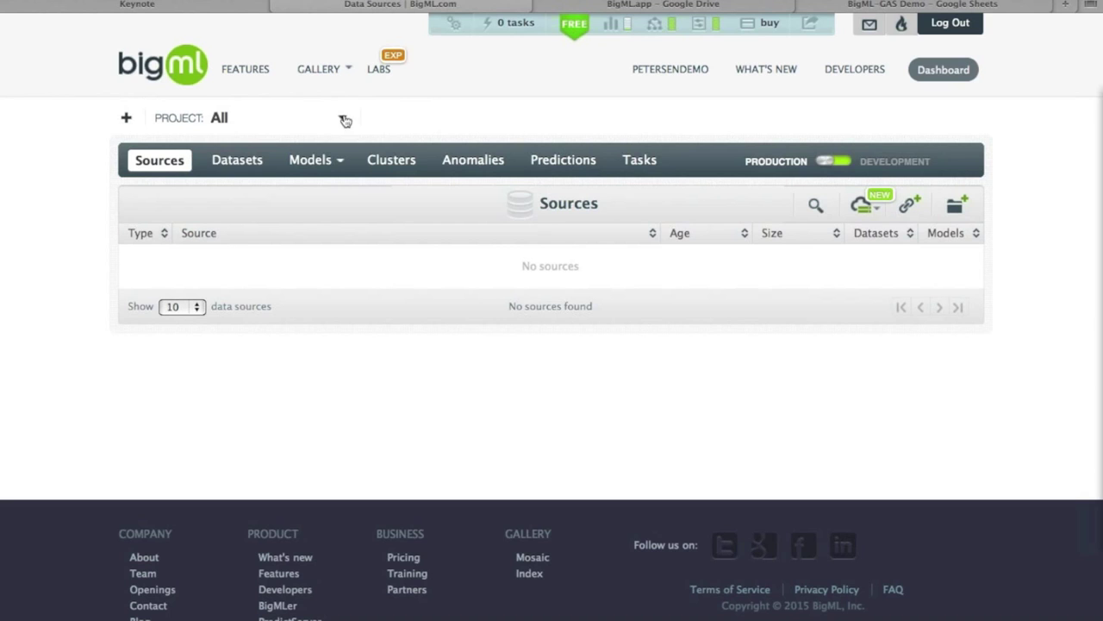
click(876, 217)
click(839, 317)
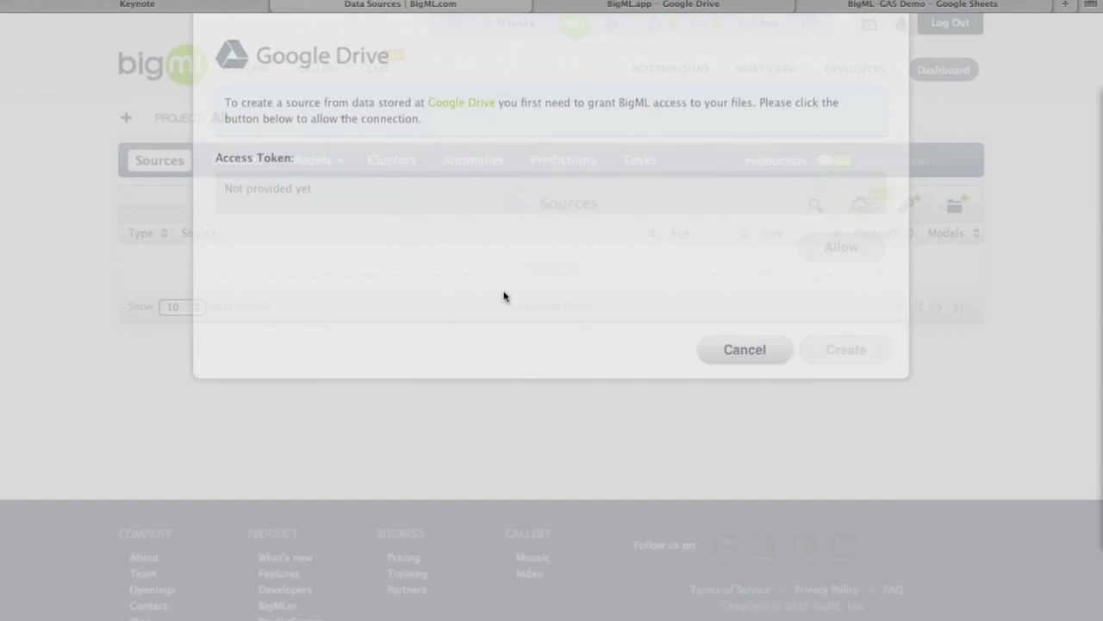
click(744, 516)
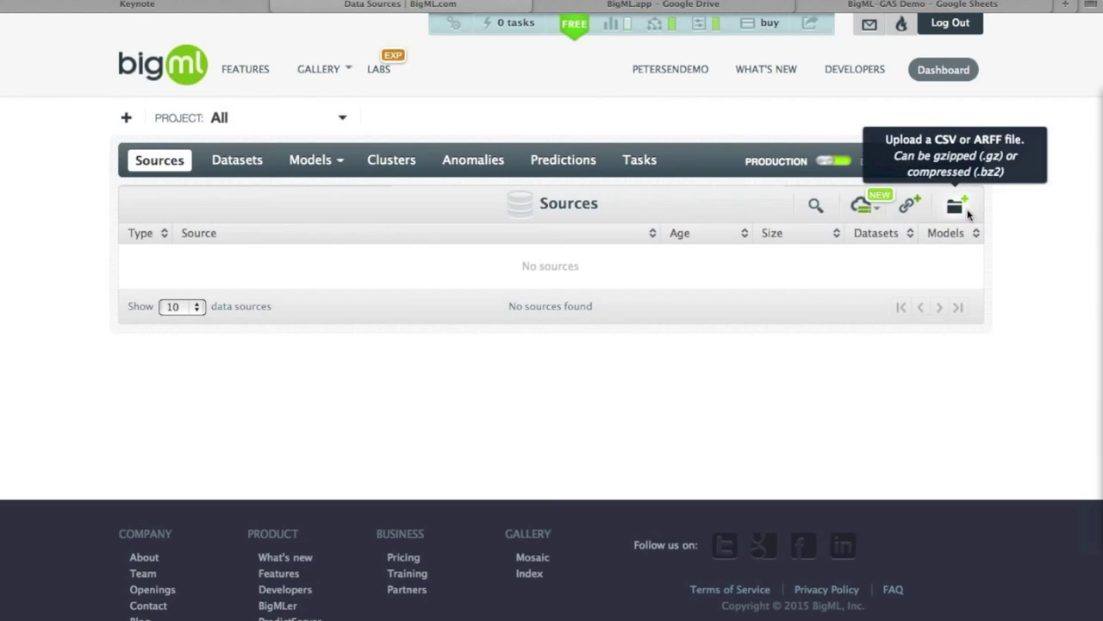
Upload auto_mpg.csv as a new source from the 2015-02-10 Take 1 webinar files.
click(955, 209)
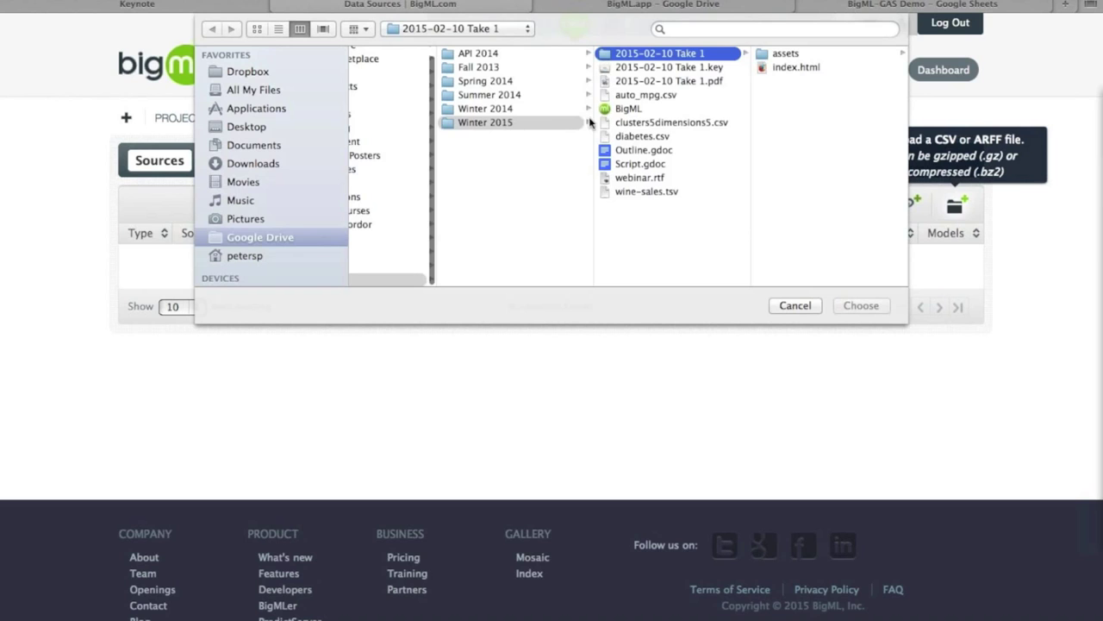
click(647, 95)
click(861, 305)
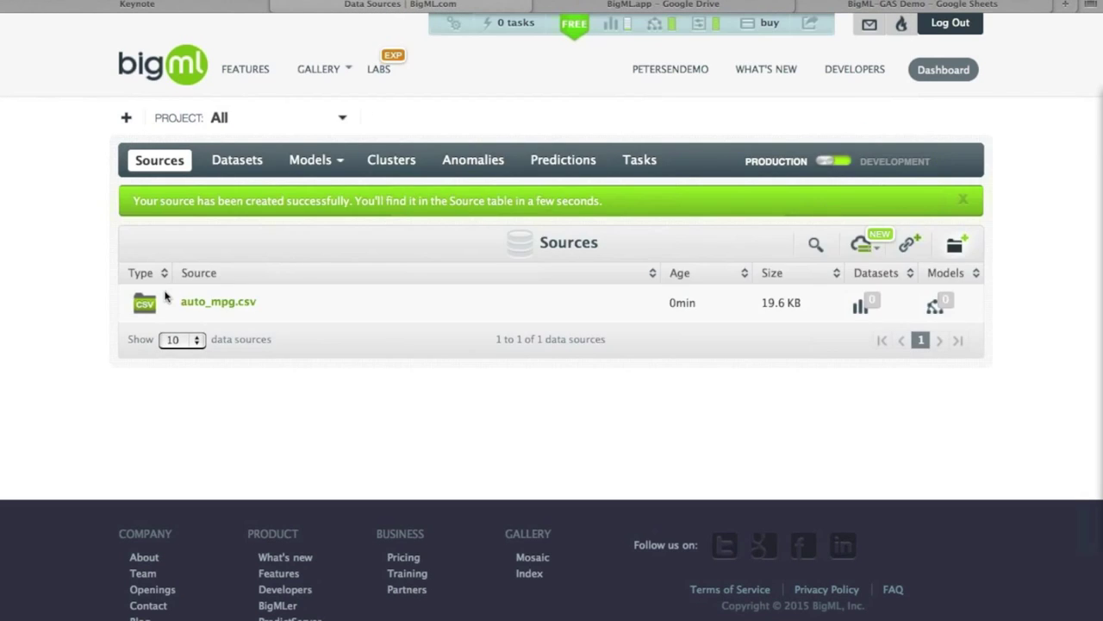
Create a one-click dataset from the auto_mpg.csv source and review its fields and histograms.
click(184, 302)
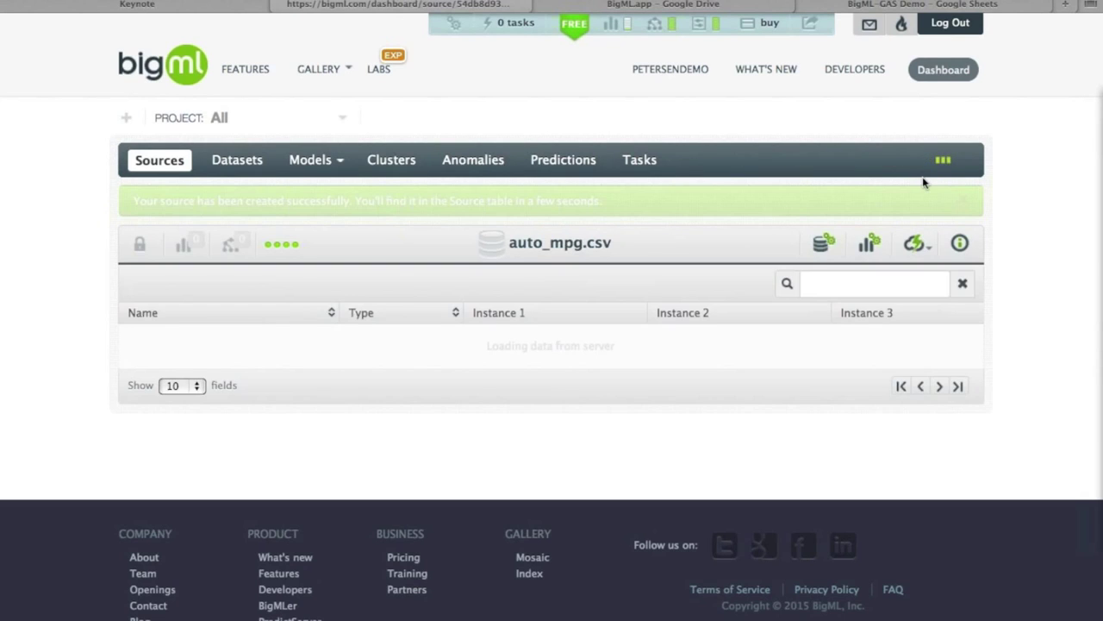
click(912, 207)
click(882, 241)
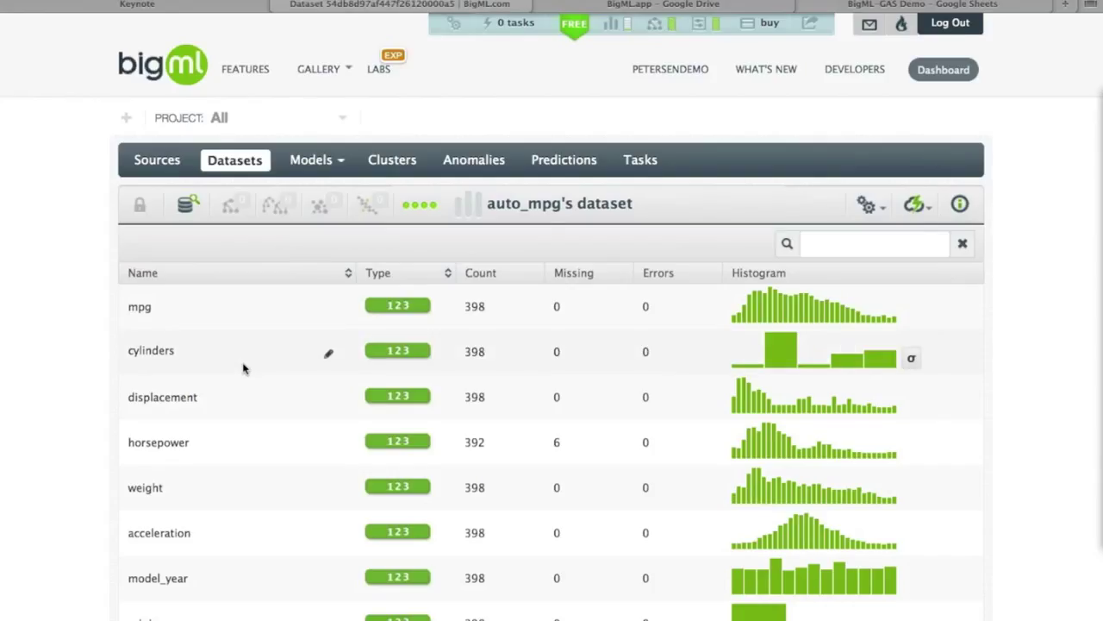
scroll(243, 368, down, 3)
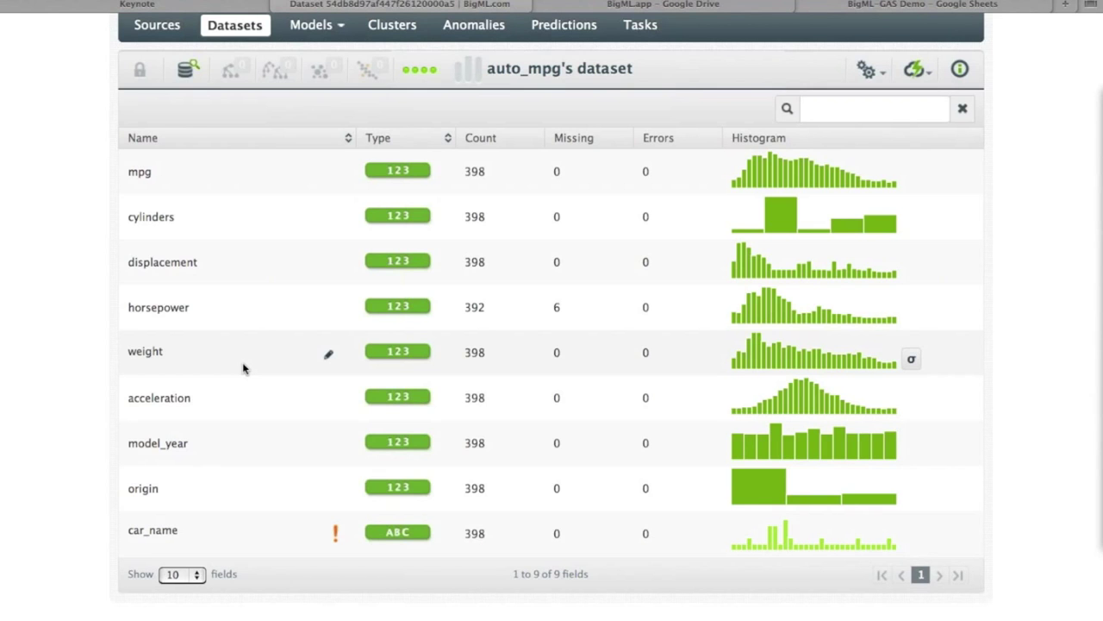
scroll(243, 368, up, 1)
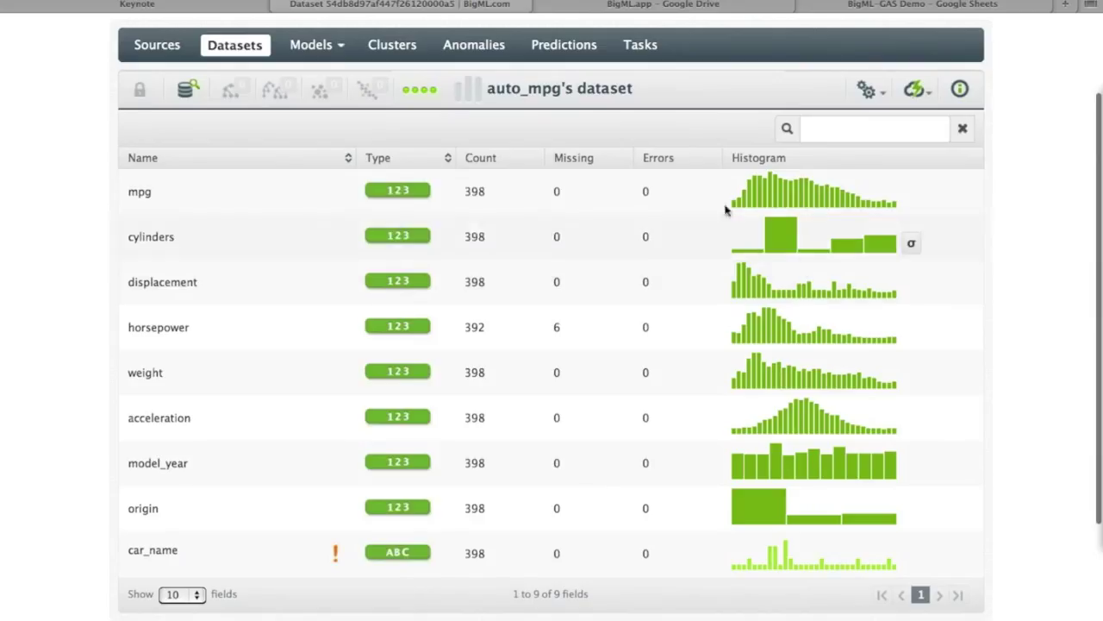
mouse_move(750, 202)
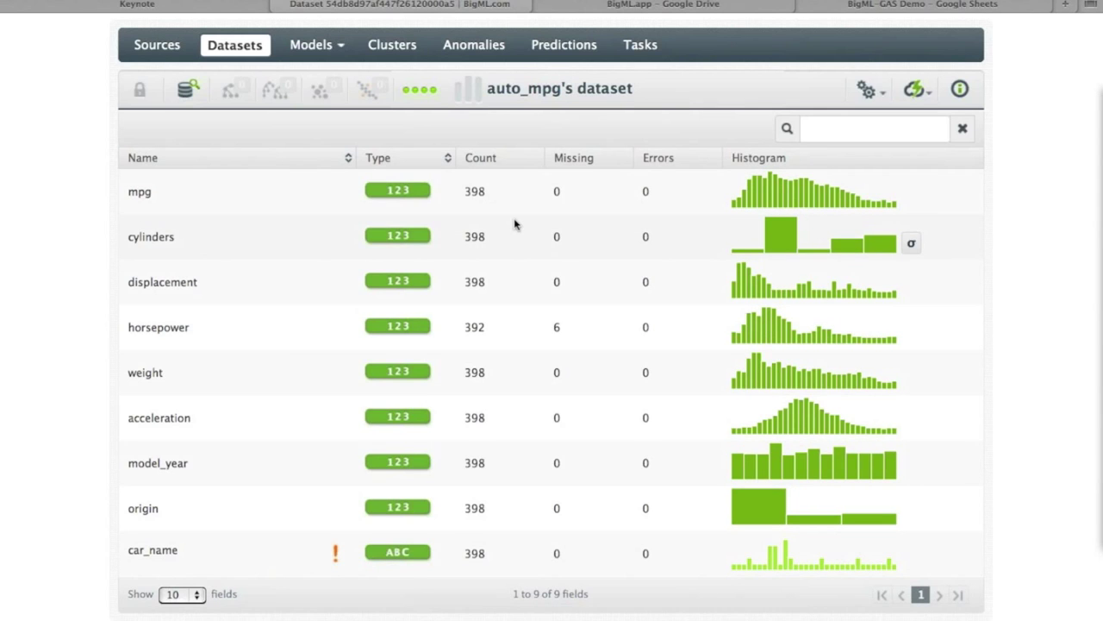
Open the Dynamic Scatterplot in BigML Labs, find auto_mpg's dataset by searching for auto, and load it.
scroll(514, 225, up, 3)
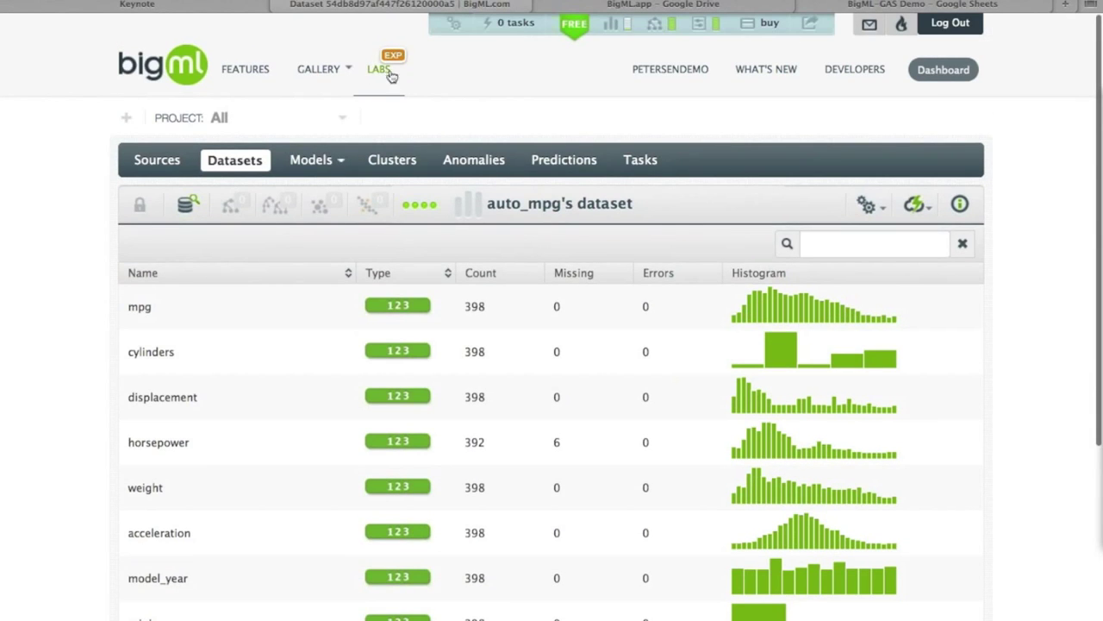
click(386, 70)
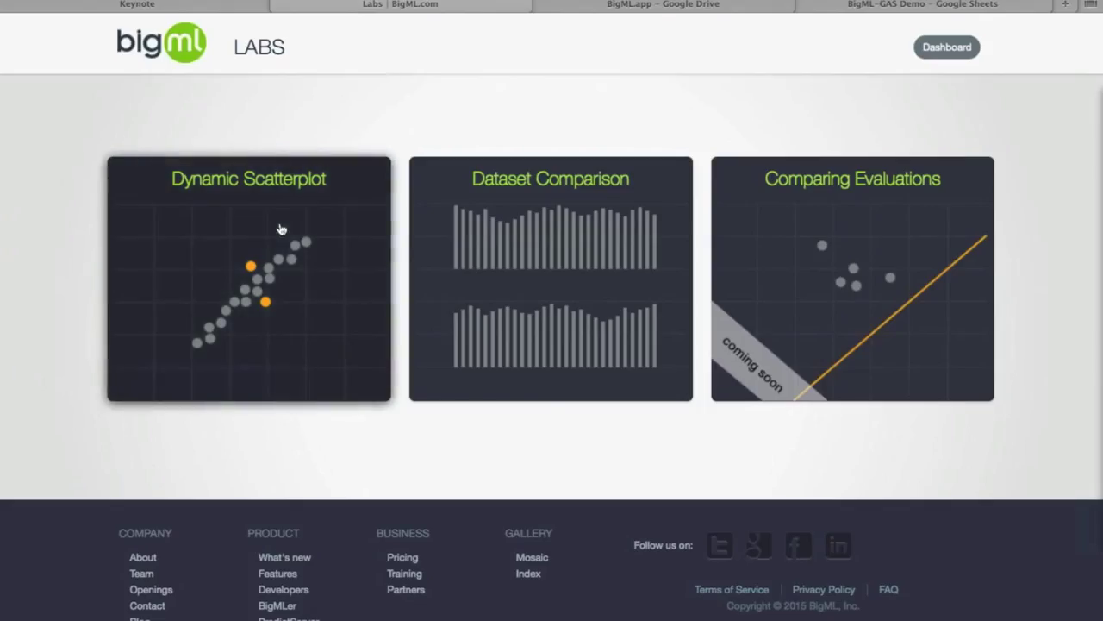
click(279, 246)
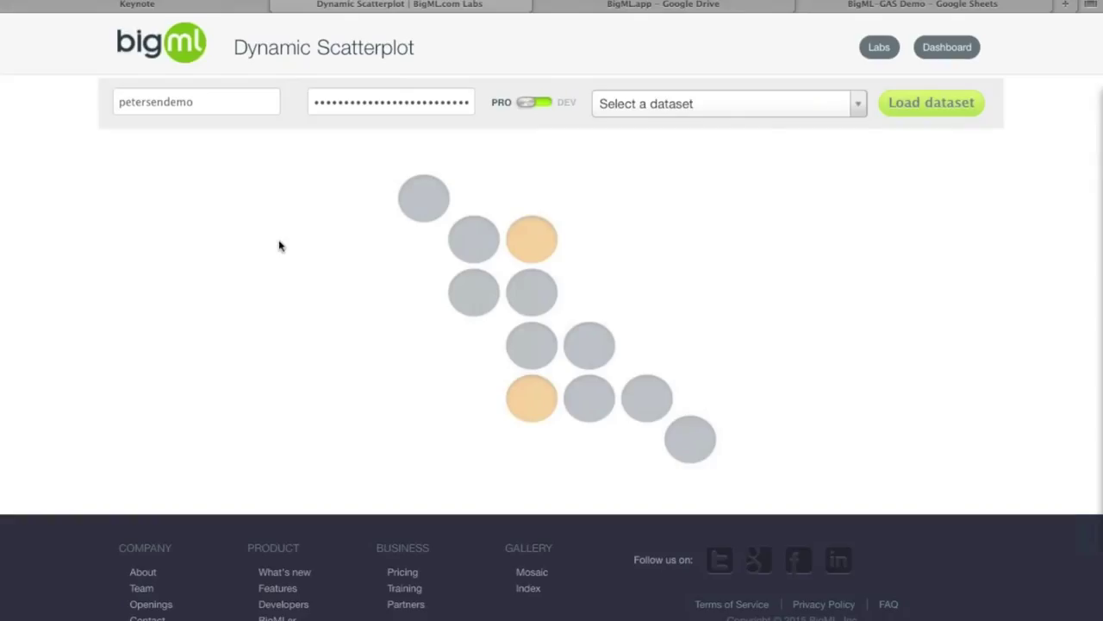
click(751, 118)
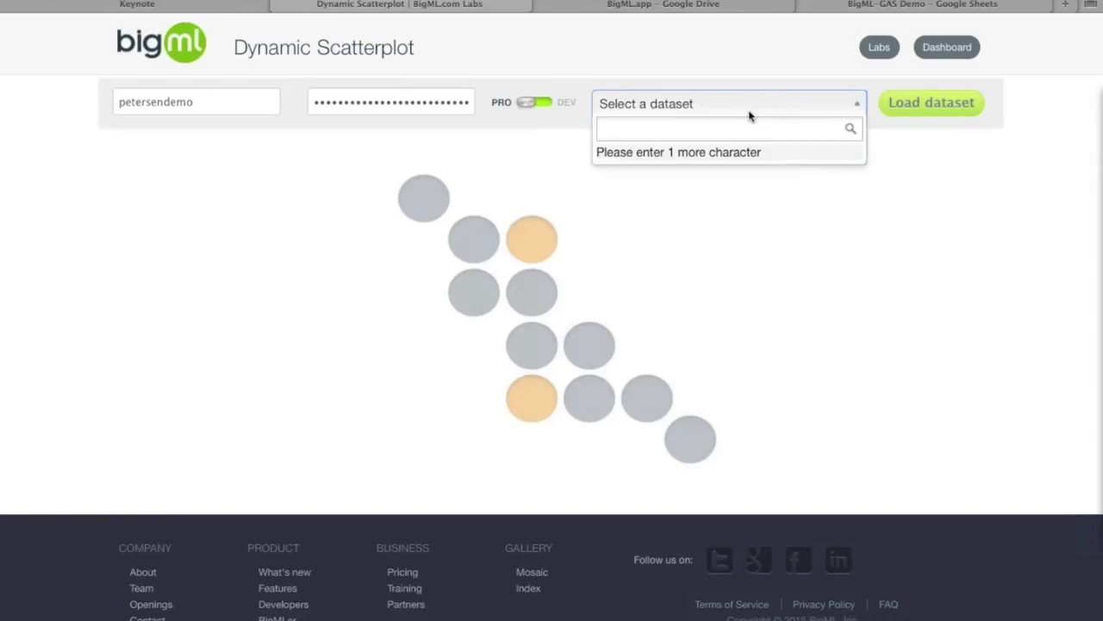
text(auto)
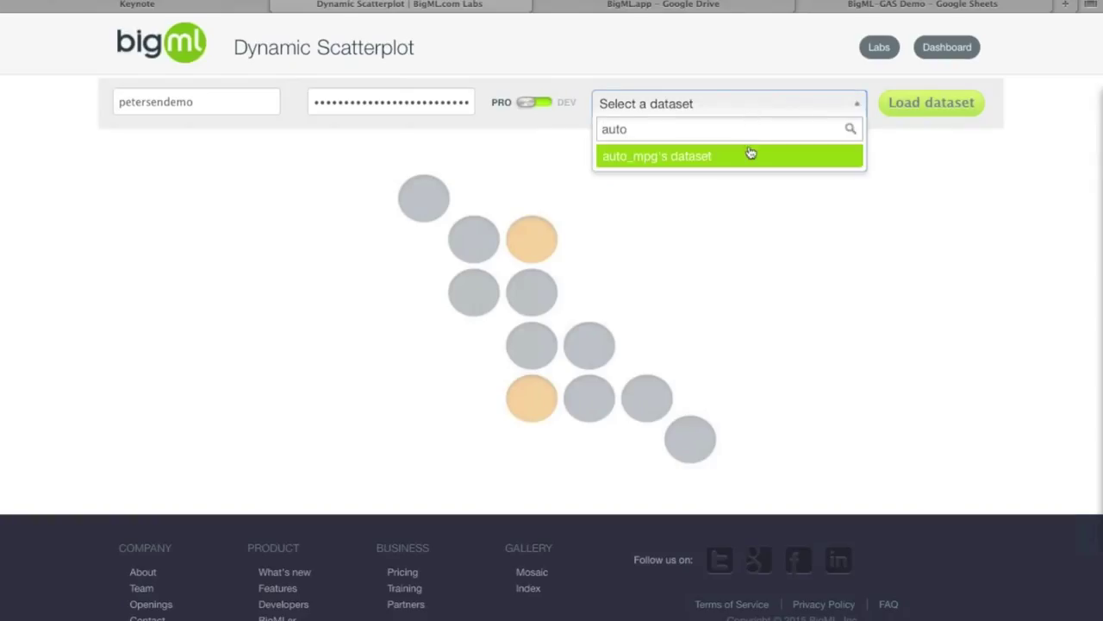
click(749, 153)
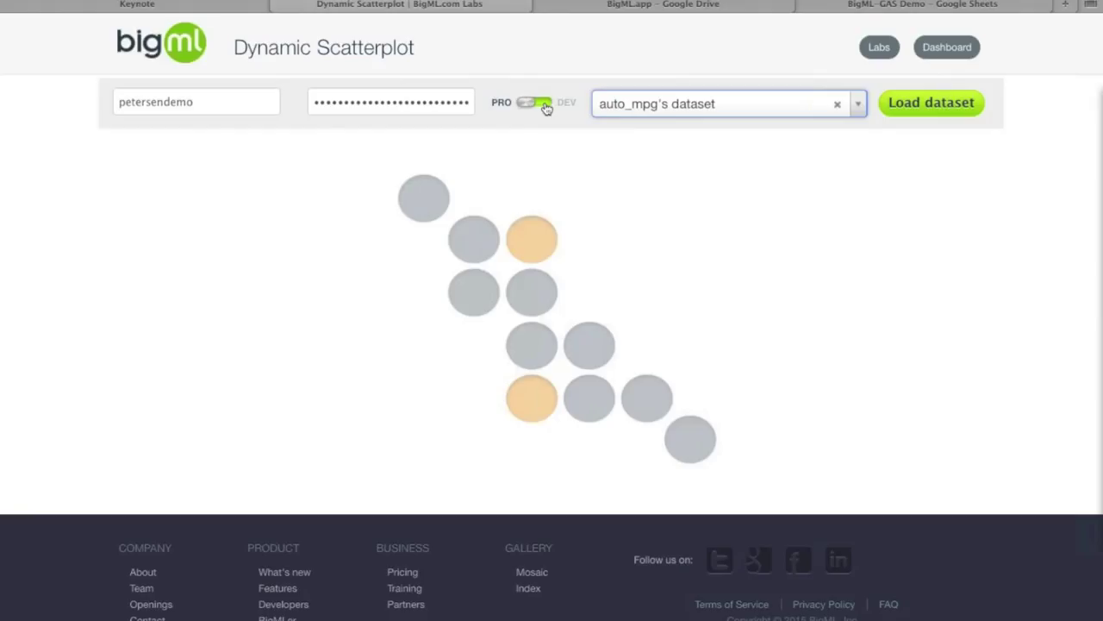
click(944, 103)
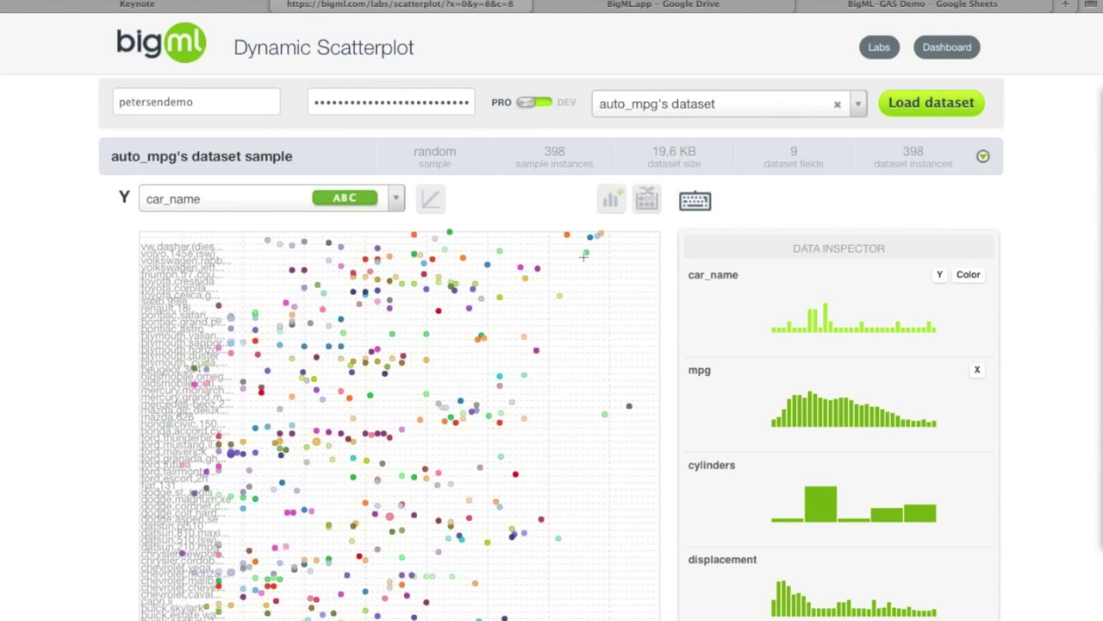
Plot displacement on the scatterplot's X axis and horsepower on its Y axis.
scroll(539, 280, down, 1)
scroll(539, 280, down, 5)
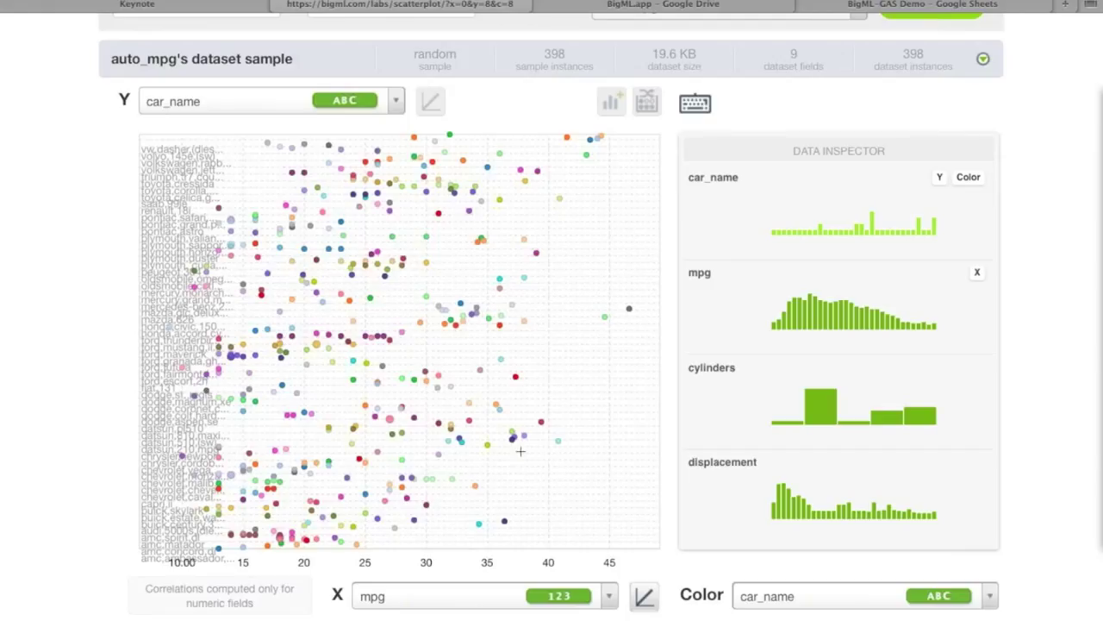
click(413, 599)
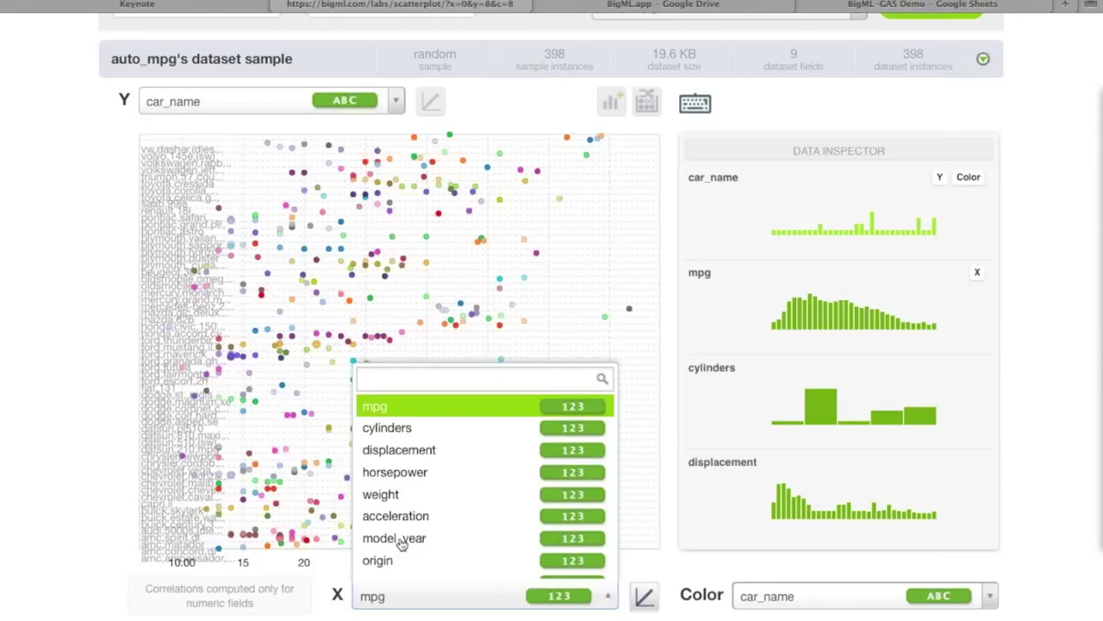
click(394, 452)
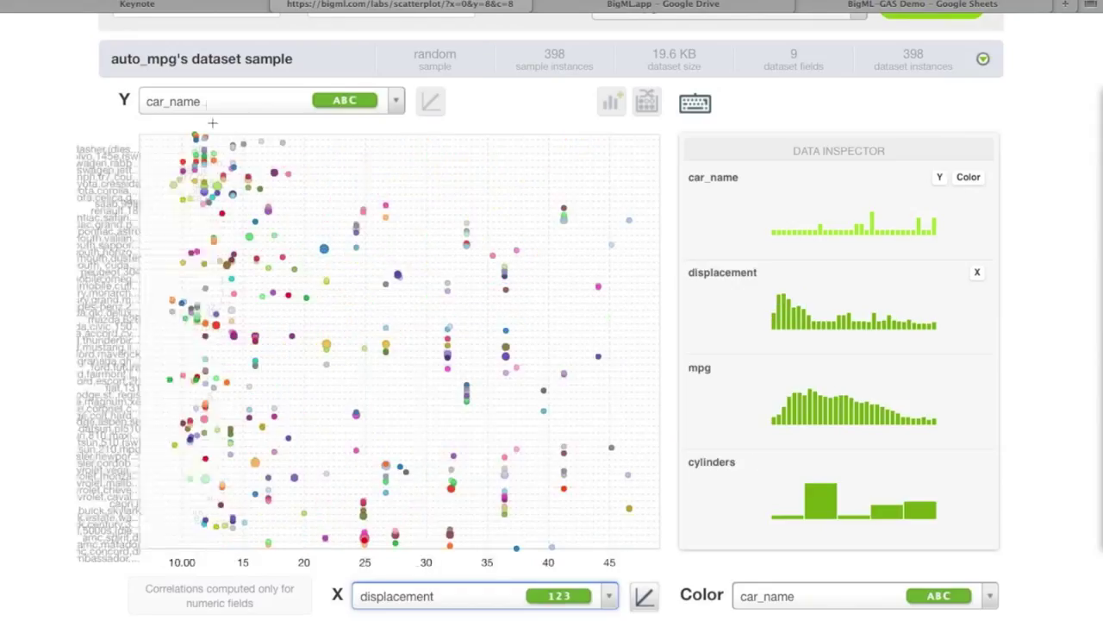
click(207, 102)
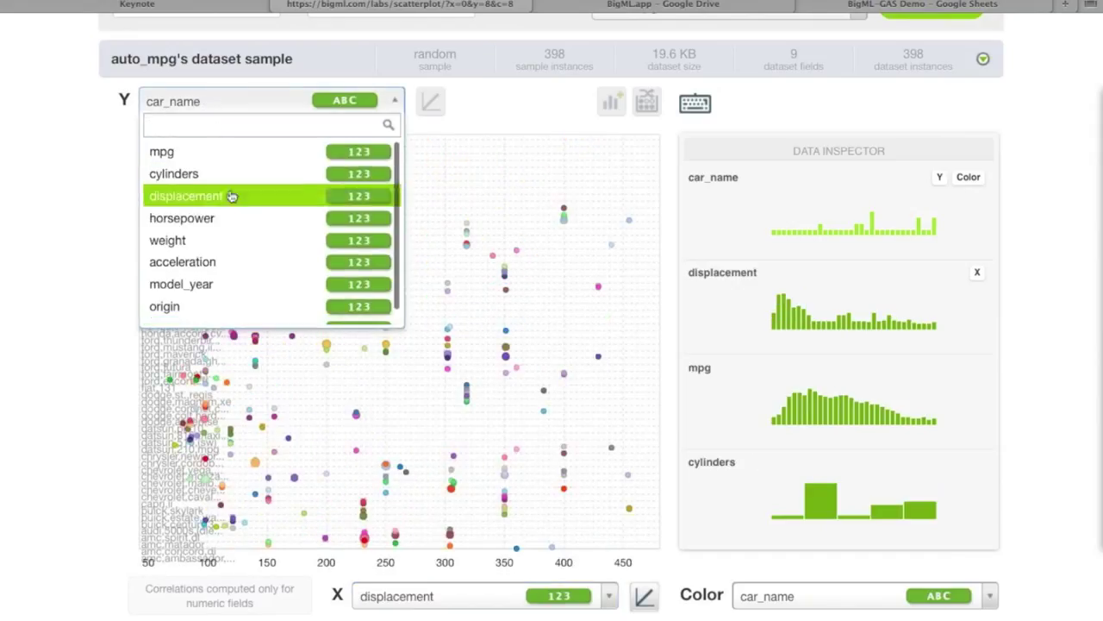
click(230, 217)
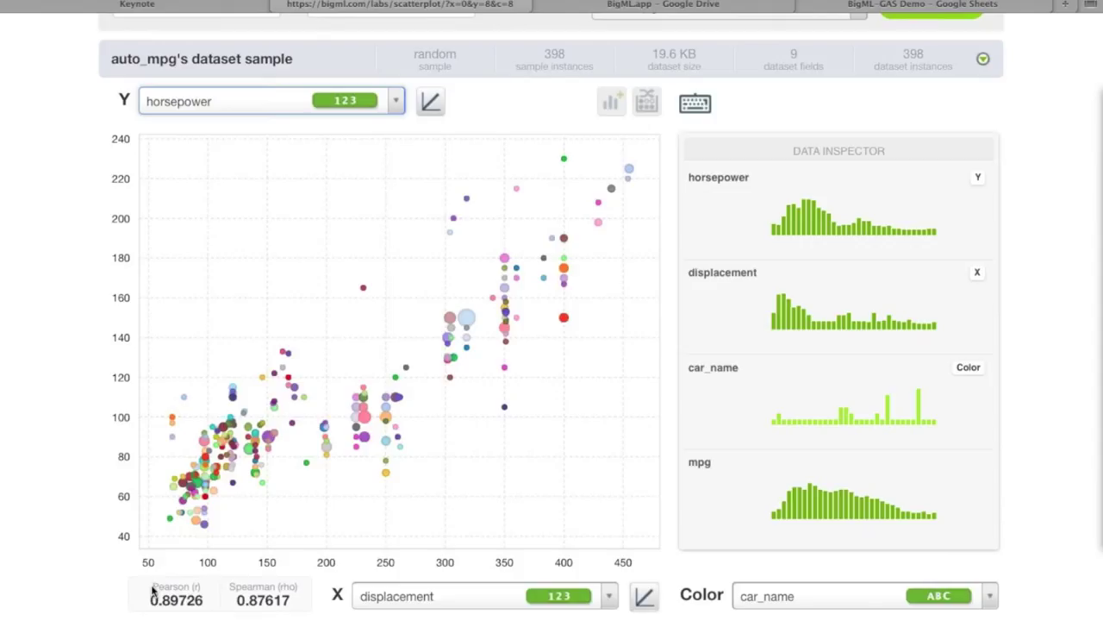
Highlight the Pearson correlation label briefly, and color the scatterplot points by mpg.
drag(155, 588, 191, 588)
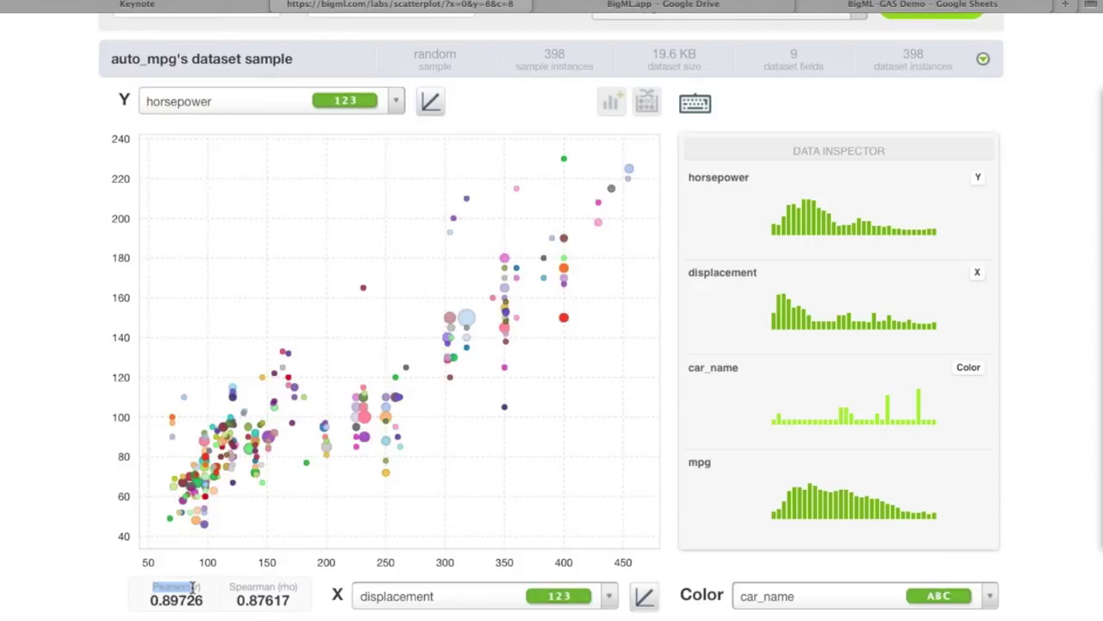
click(138, 597)
click(781, 594)
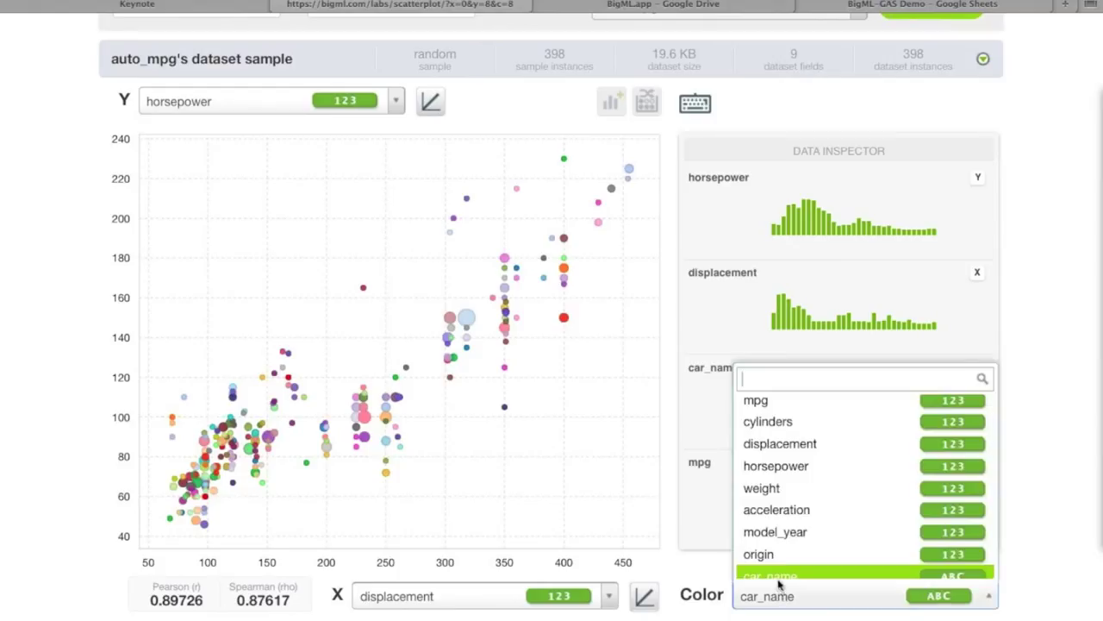
click(774, 411)
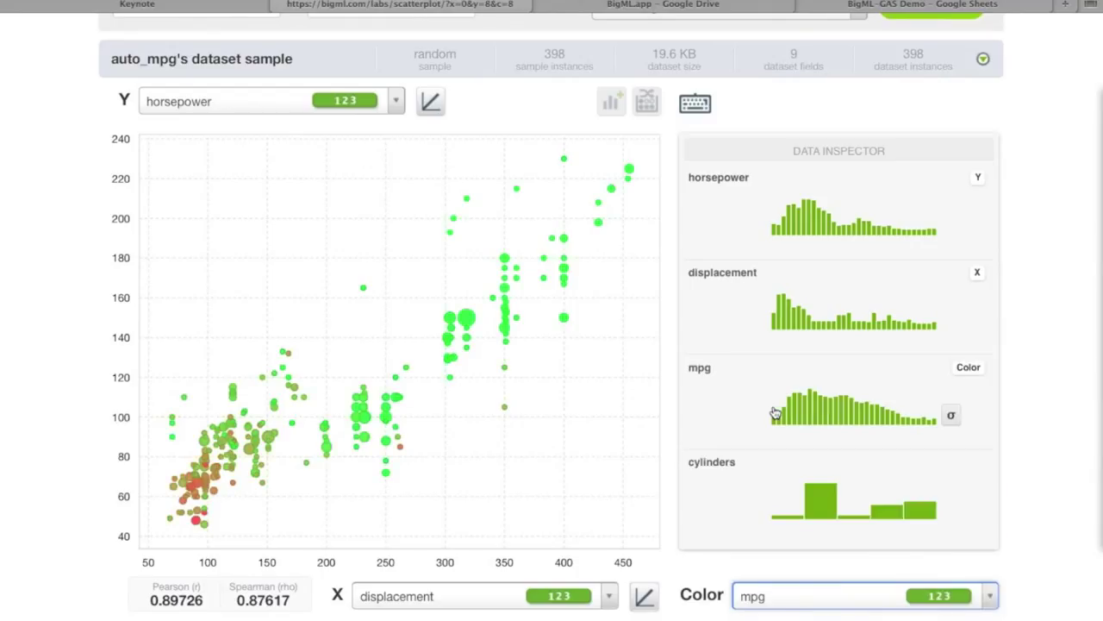
Pin the large point with the highest displacement and page through its instances in the data inspector.
click(633, 172)
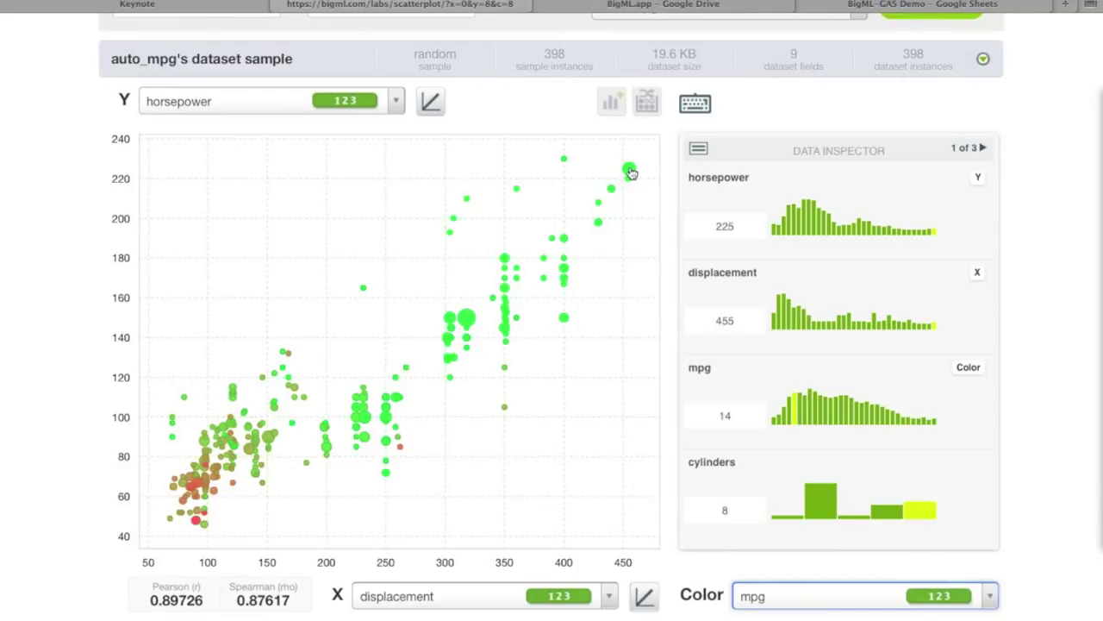
mouse_move(765, 229)
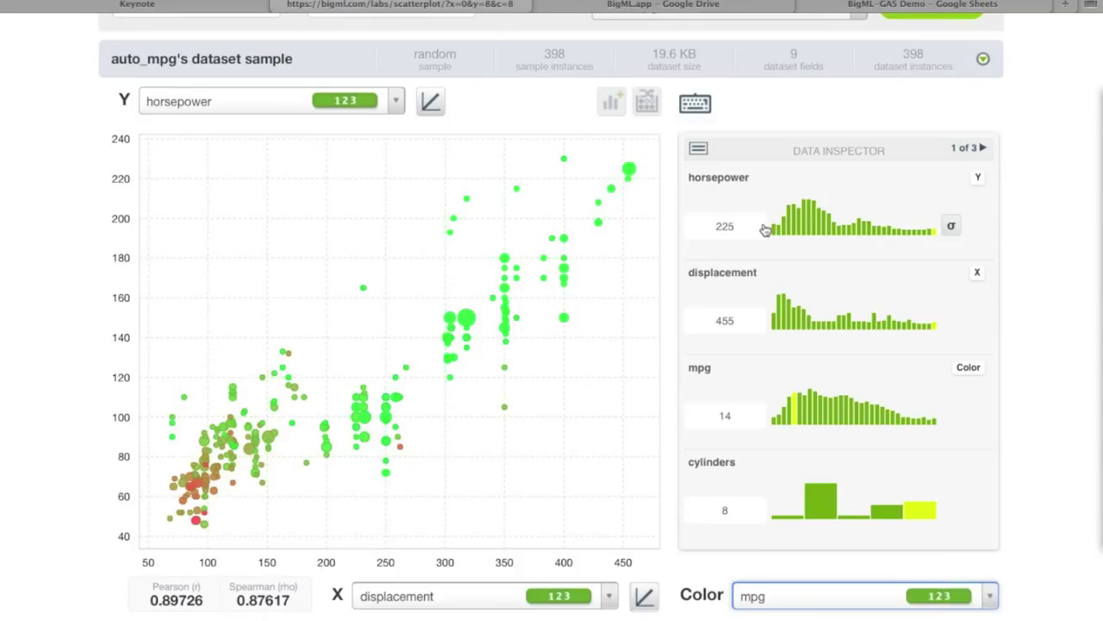
scroll(766, 230, up, 1)
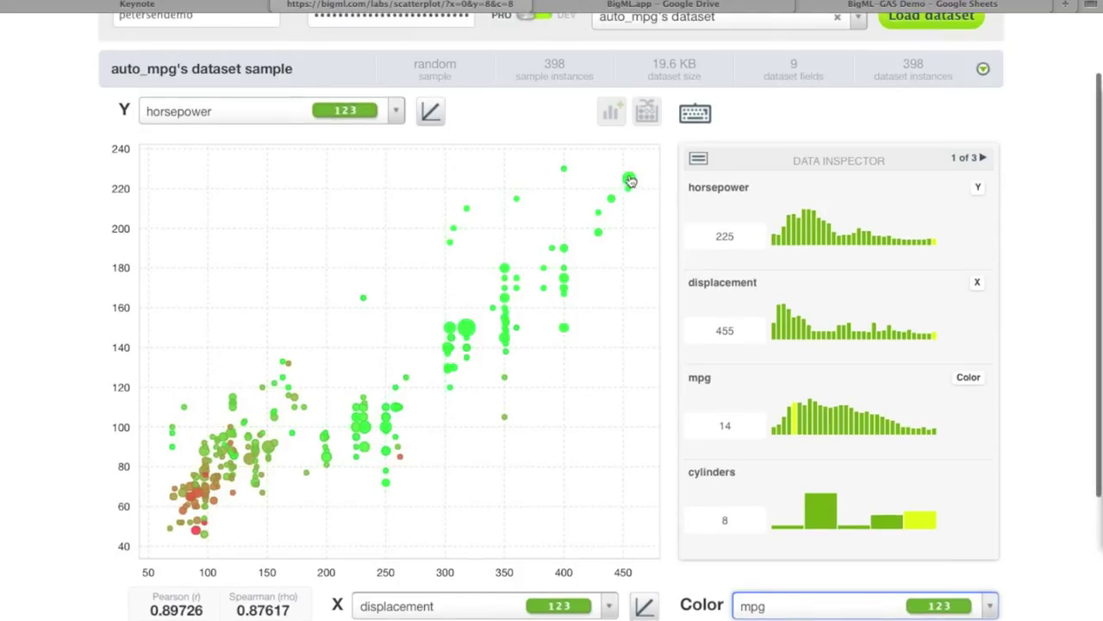
double_click(982, 159)
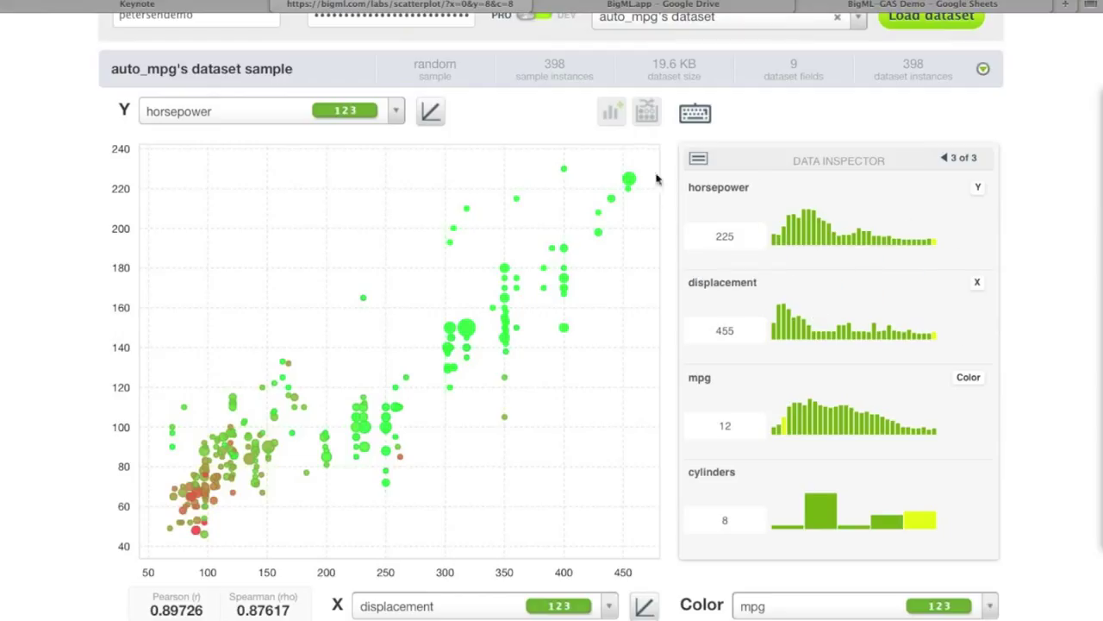
mouse_move(944, 238)
click(945, 159)
Review the pinned instance's field values and histogram bins, including weight, acceleration, model_year and mpg, in the data inspector.
mouse_move(789, 394)
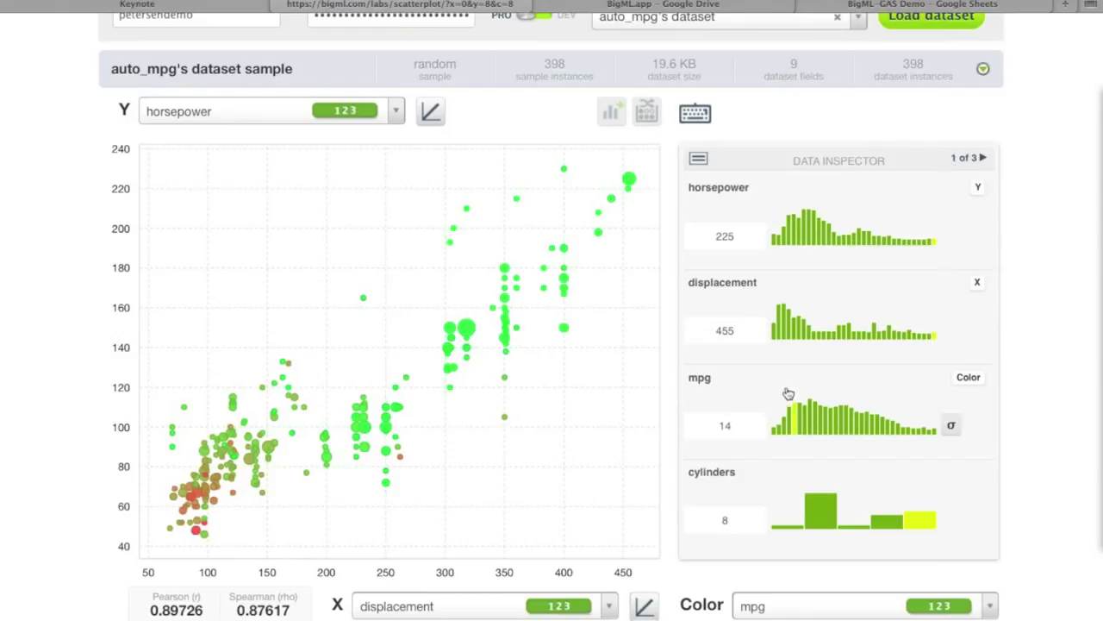
scroll(802, 401, down, 8)
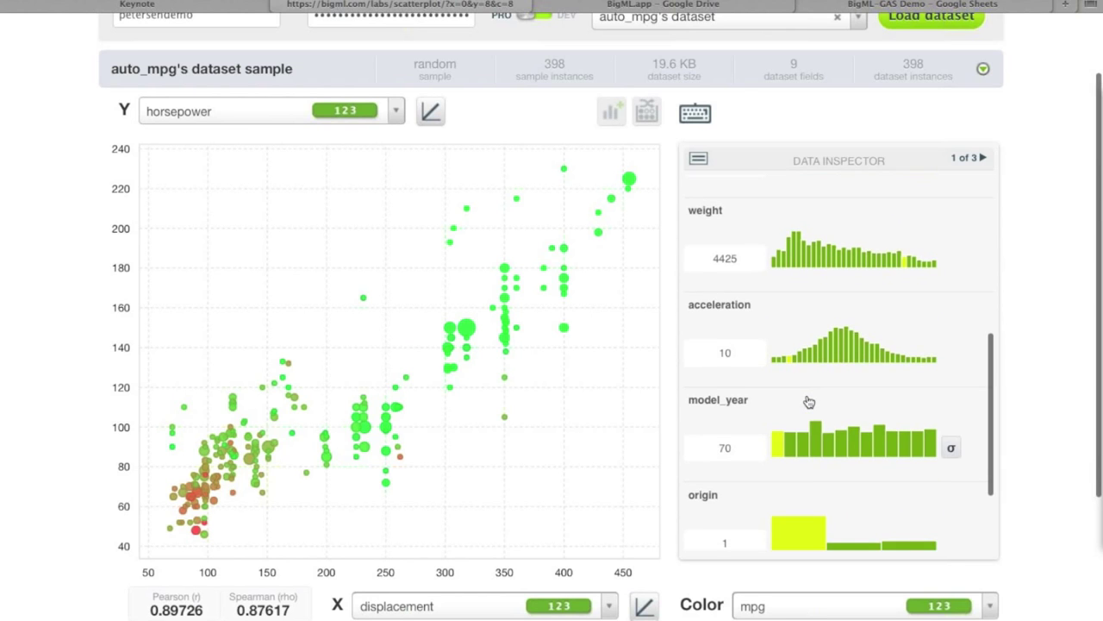
scroll(809, 403, up, 8)
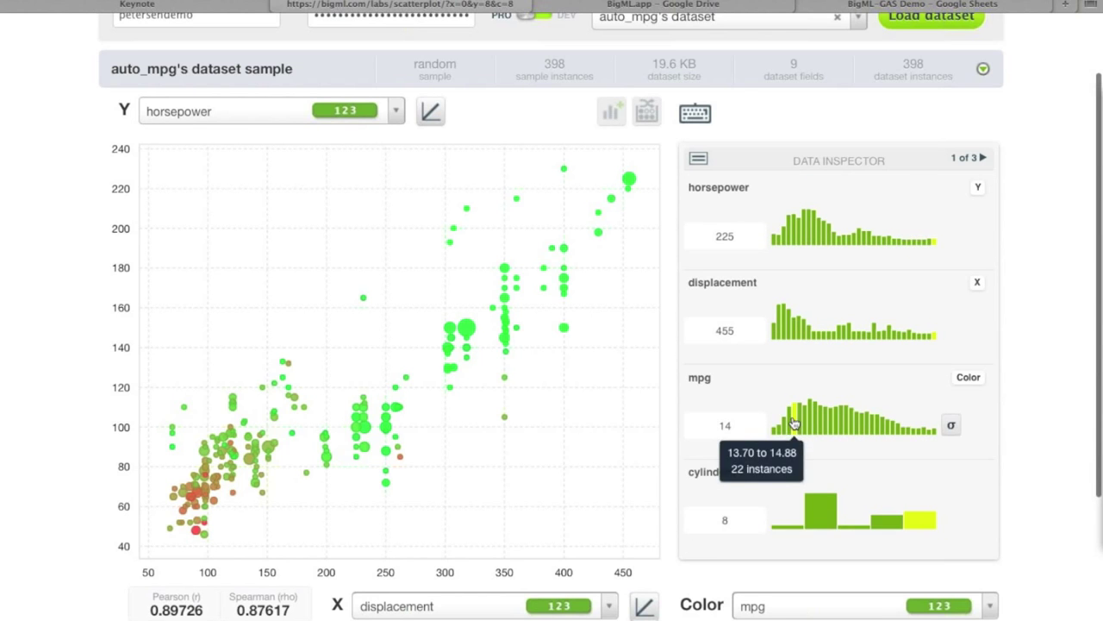
mouse_move(724, 233)
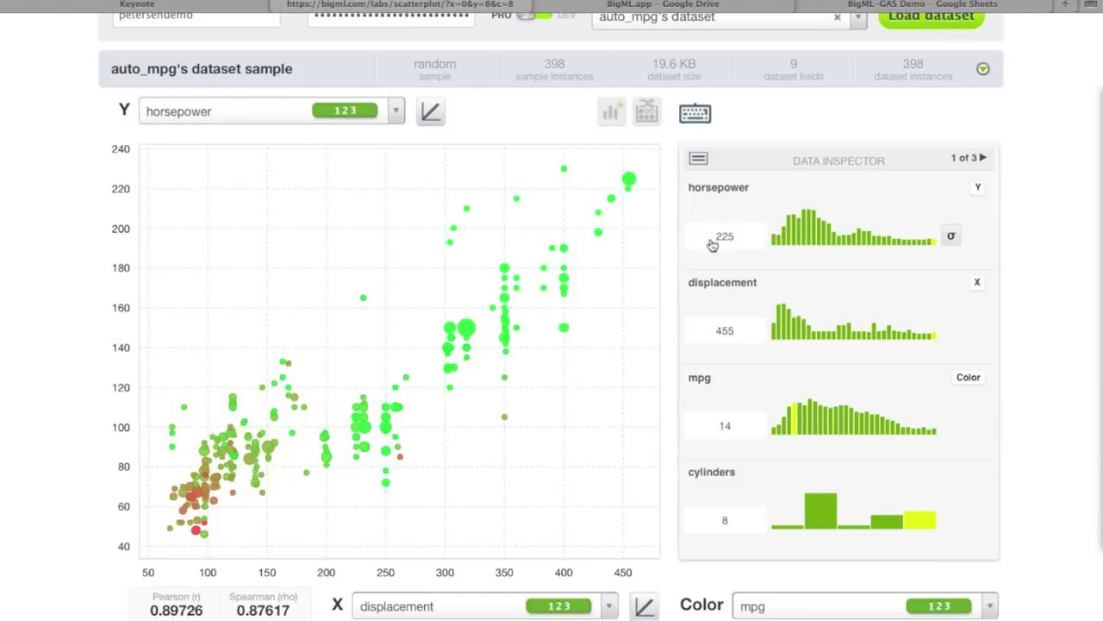
mouse_move(714, 333)
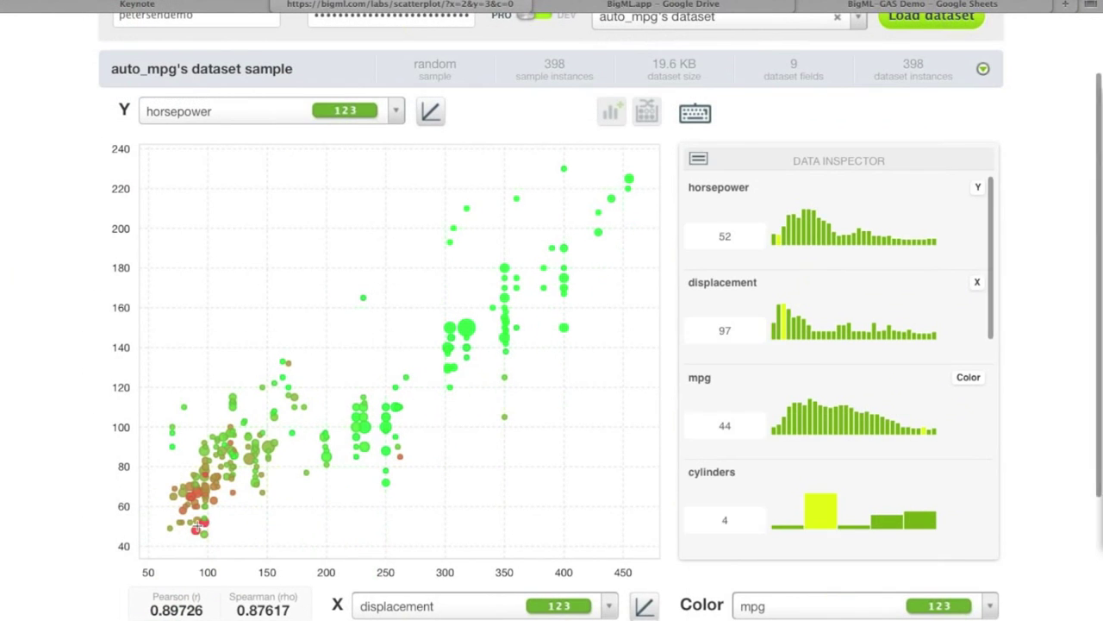
Inspect the red low-displacement point and compare it with the point of highest displacement.
mouse_move(197, 532)
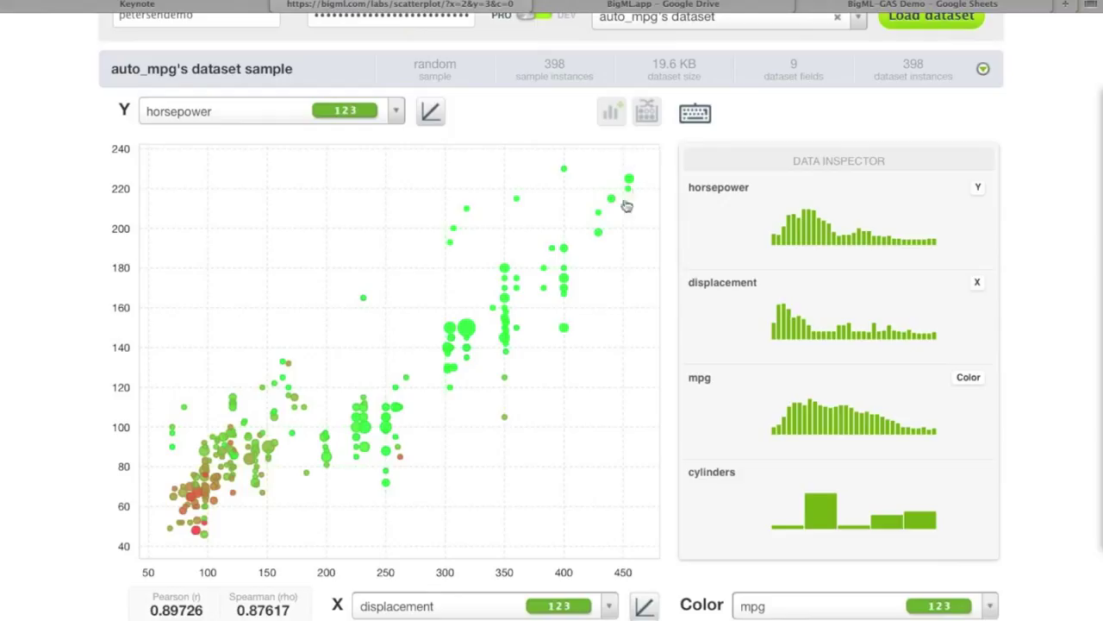
mouse_move(628, 186)
mouse_move(250, 345)
mouse_down()
mouse_move(353, 390)
mouse_move(330, 399)
mouse_move(263, 346)
mouse_up()
mouse_move(285, 364)
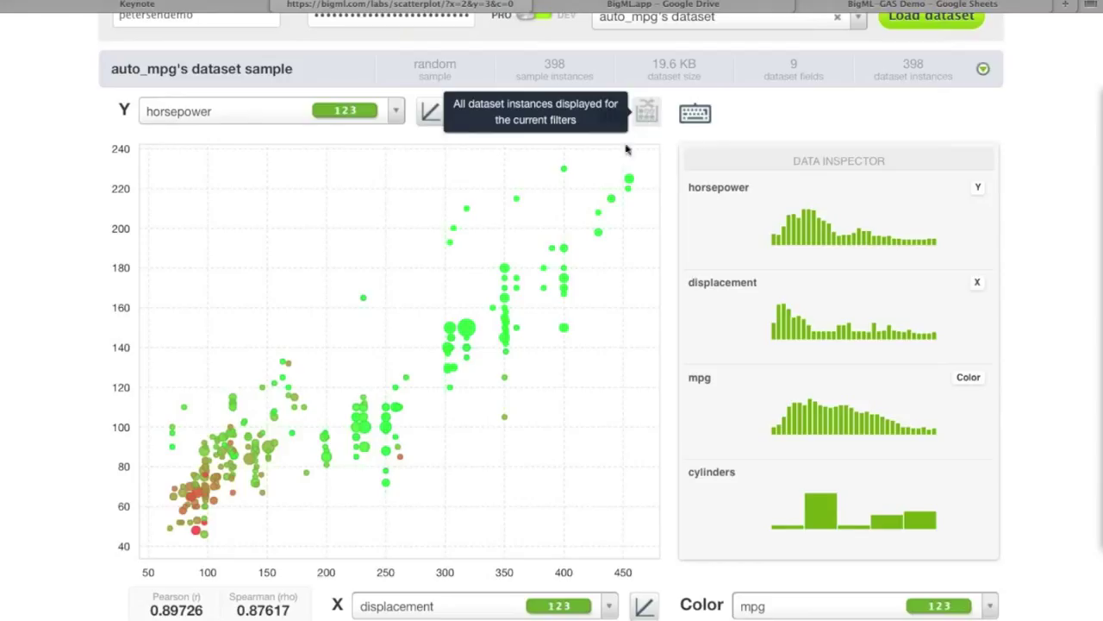
Color the scatterplot points by model_year.
click(859, 605)
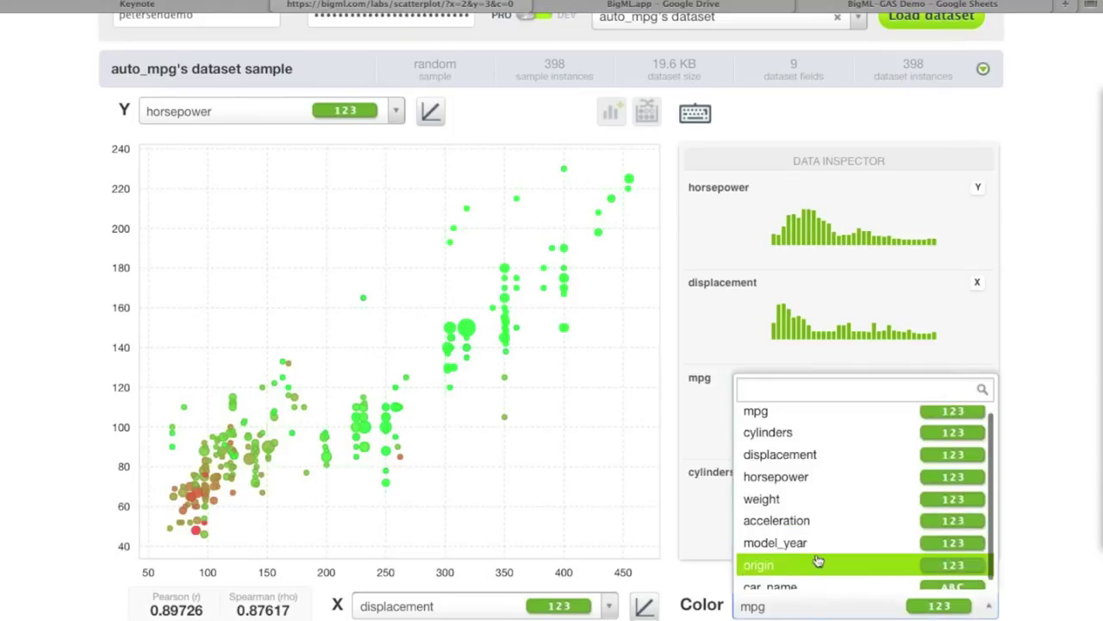
click(811, 543)
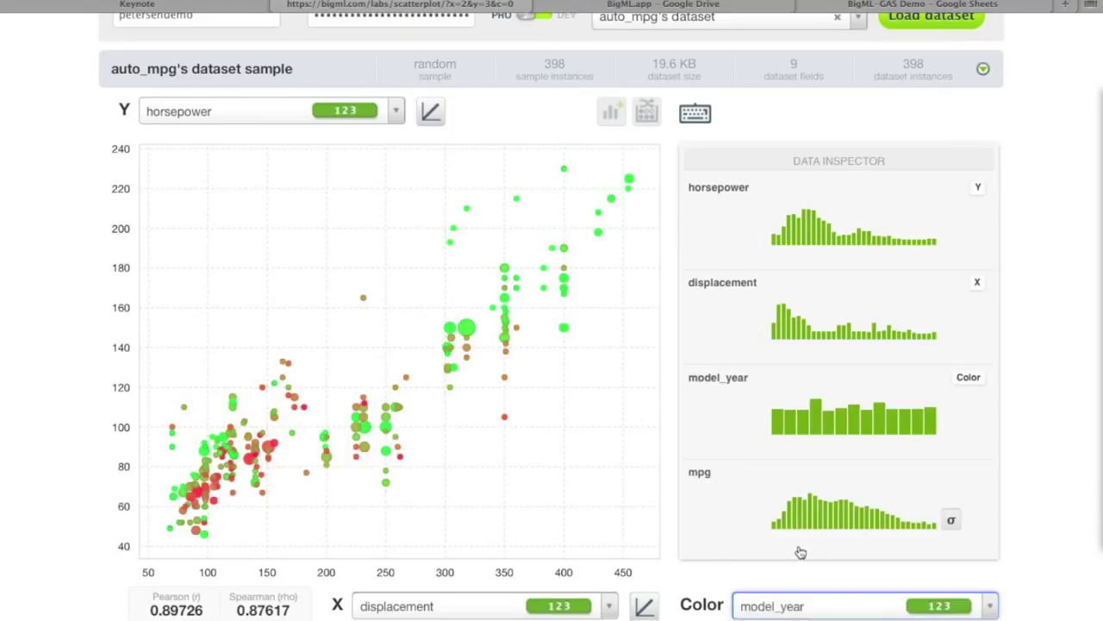
Color the scatterplot points by mpg and plot model_year on the X axis.
click(782, 608)
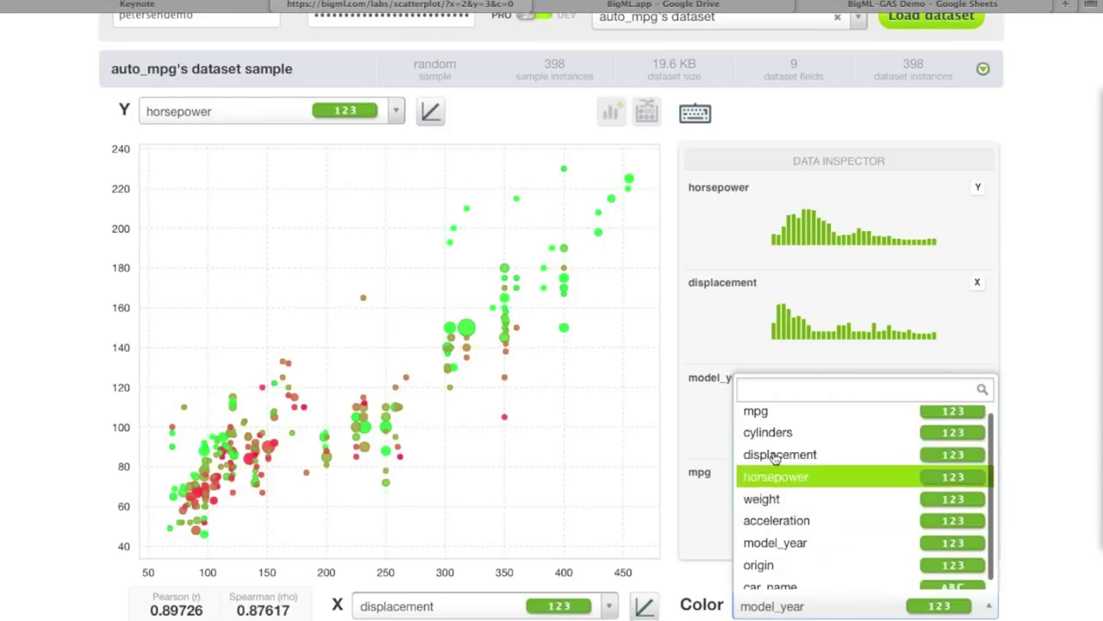
click(762, 421)
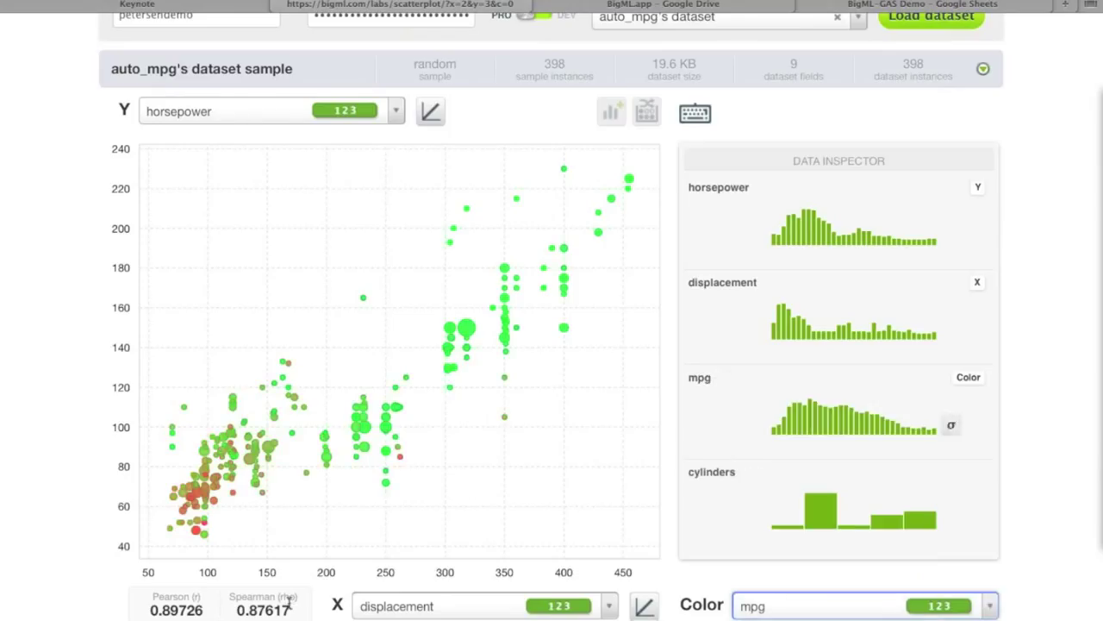
click(371, 606)
click(382, 542)
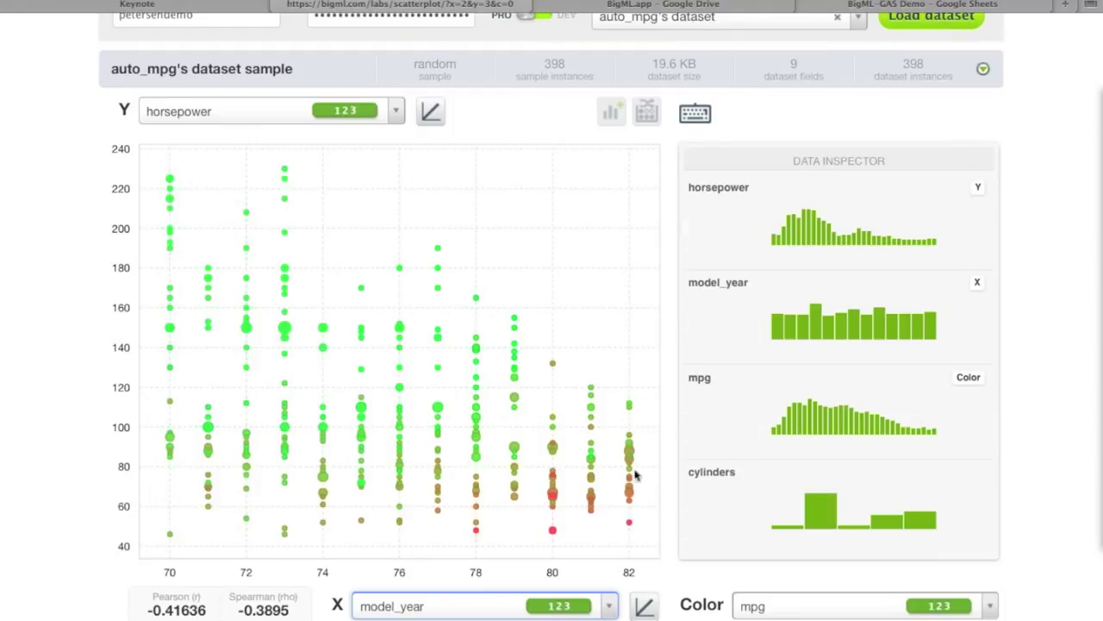
Zoom into the low-horsepower points of model years 80 to 82, inspect the largest 1980 point, and restore the full plot.
mouse_move(630, 523)
mouse_move(524, 428)
mouse_down()
mouse_move(628, 512)
mouse_move(661, 564)
mouse_up()
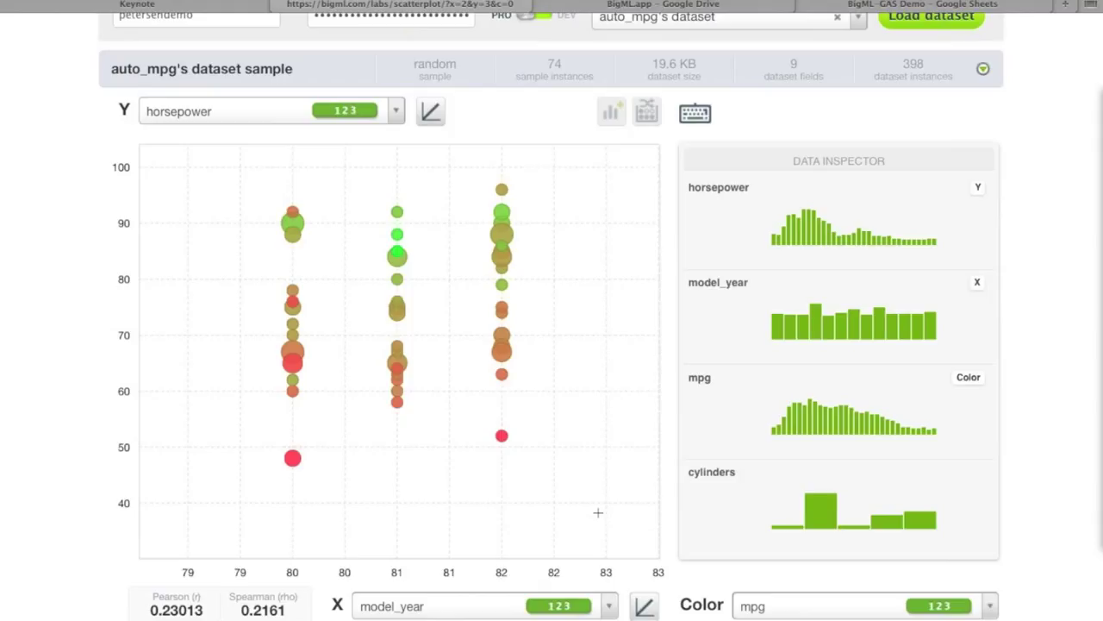
drag(250, 276, 379, 453)
mouse_move(341, 325)
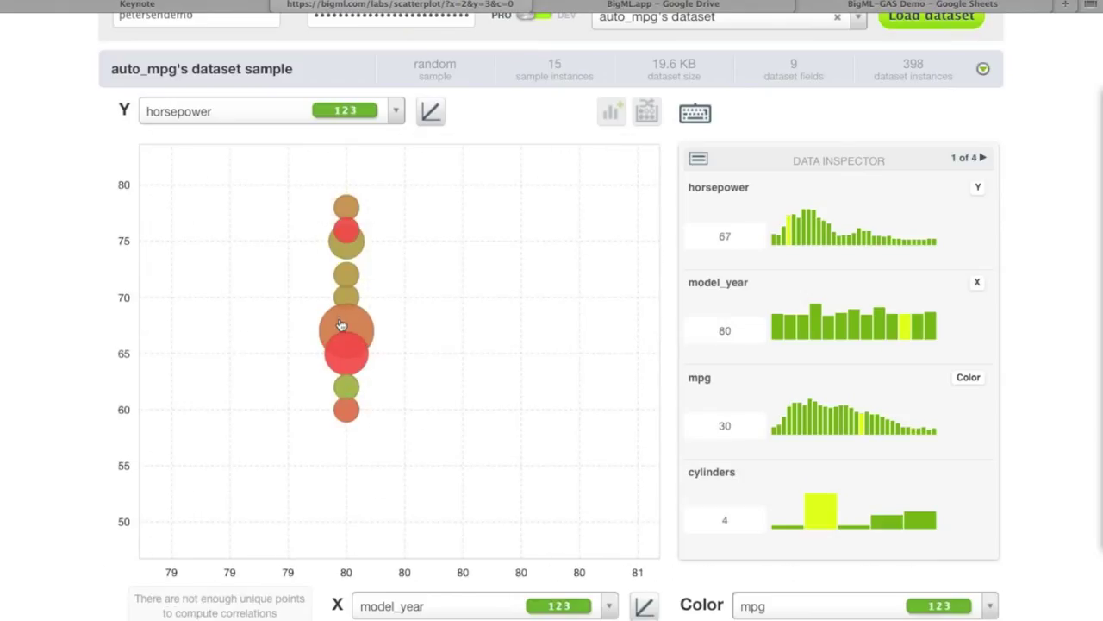
click(224, 236)
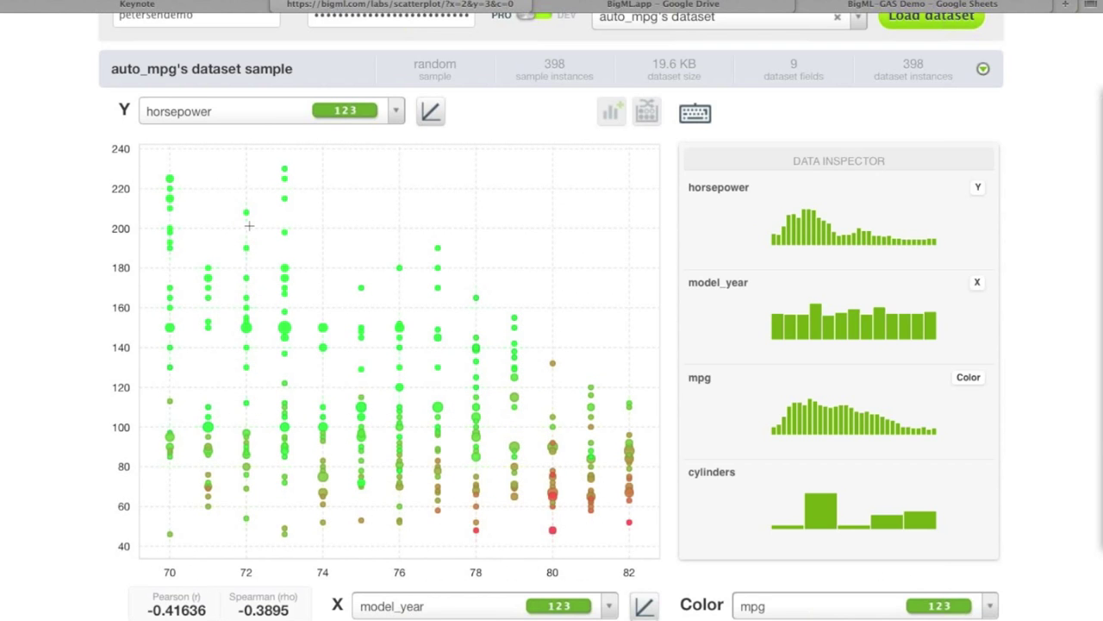
scroll(423, 276, up, 1)
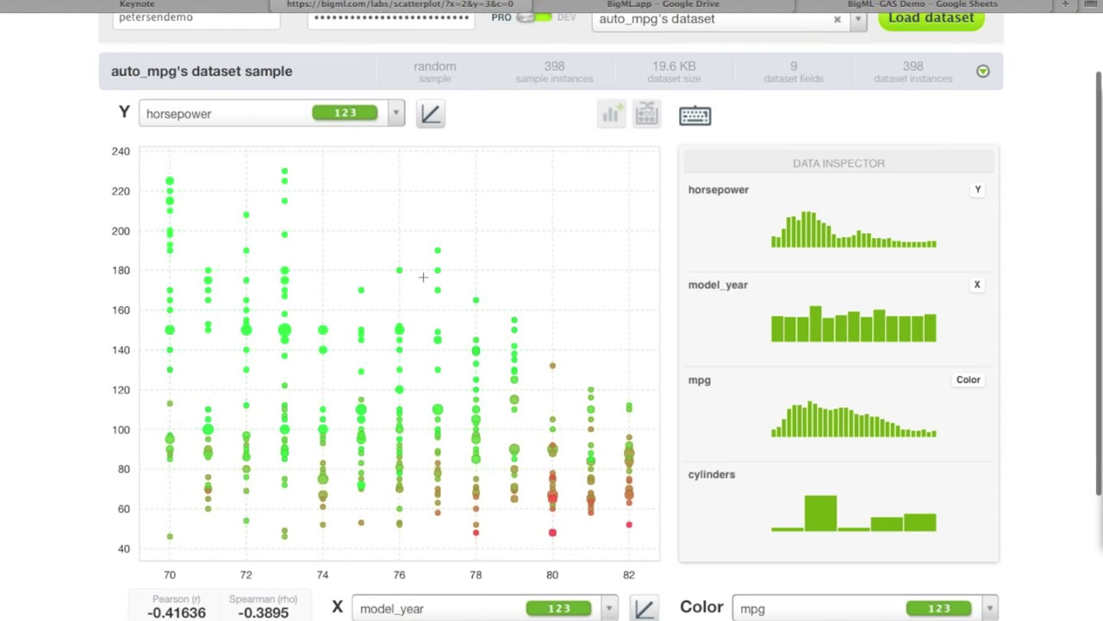
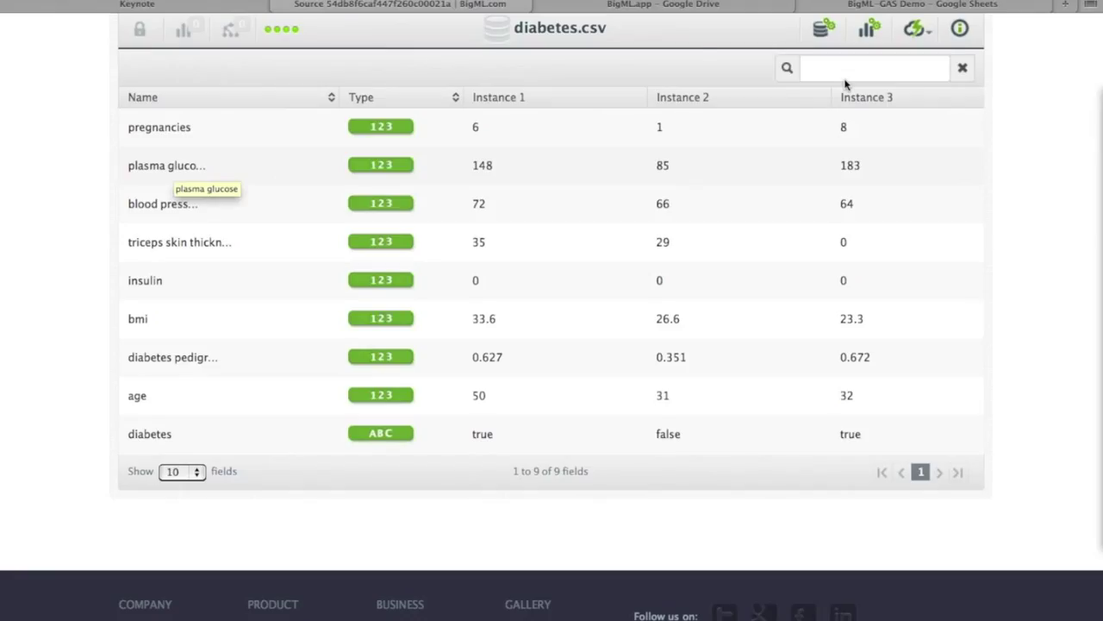
Create a dataset from the diabetes.csv source and build a 1-click anomaly detector from that dataset.
mouse_move(926, 33)
click(875, 54)
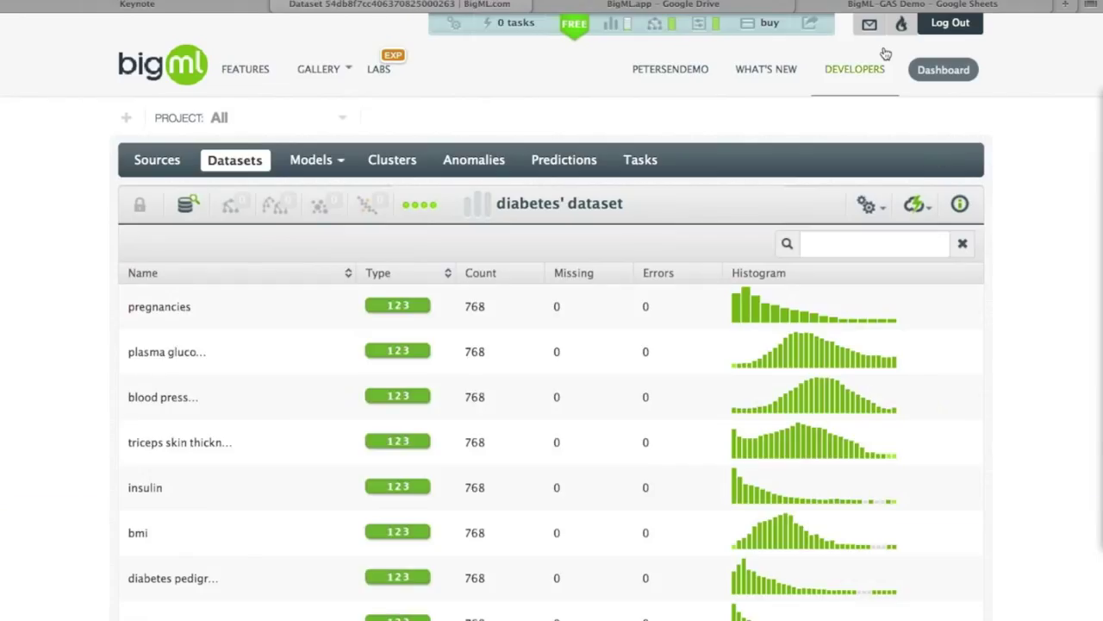
scroll(217, 434, down, 3)
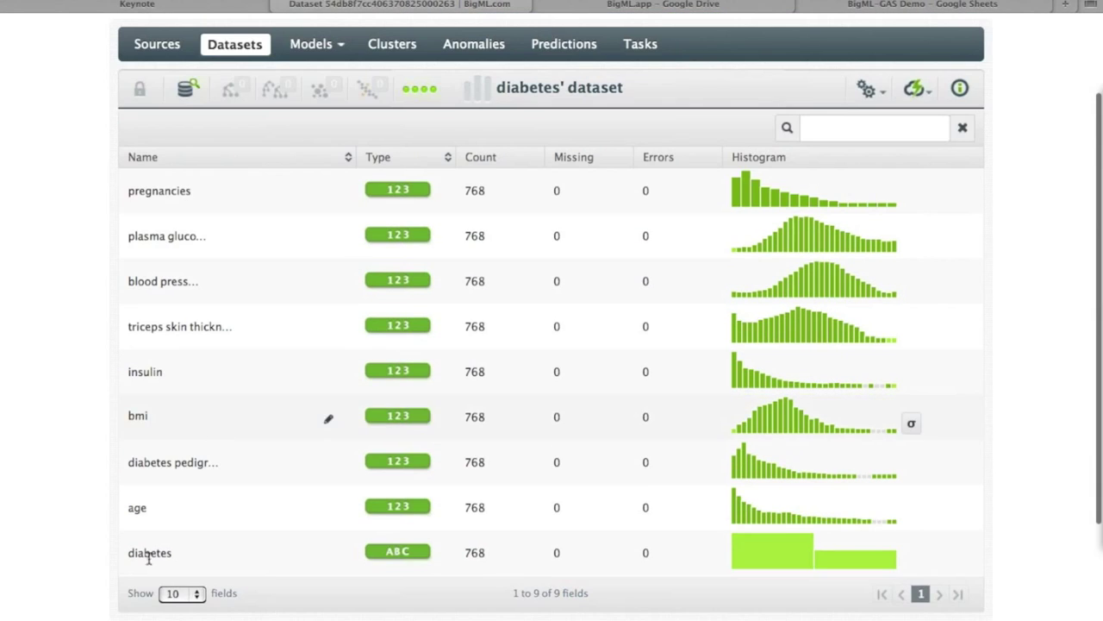
mouse_move(762, 558)
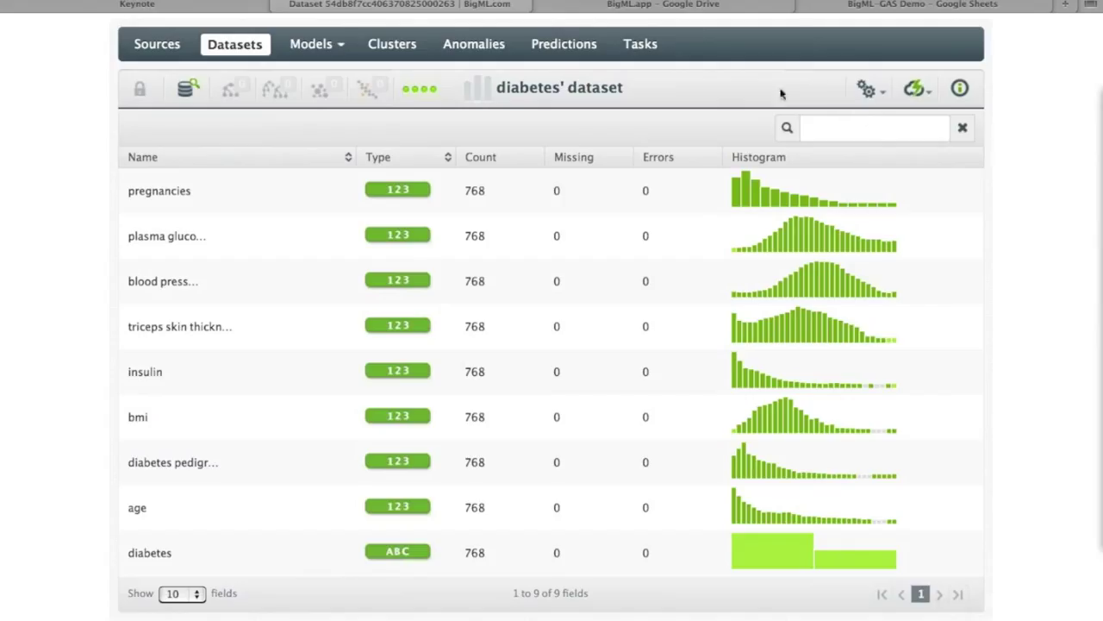
click(929, 100)
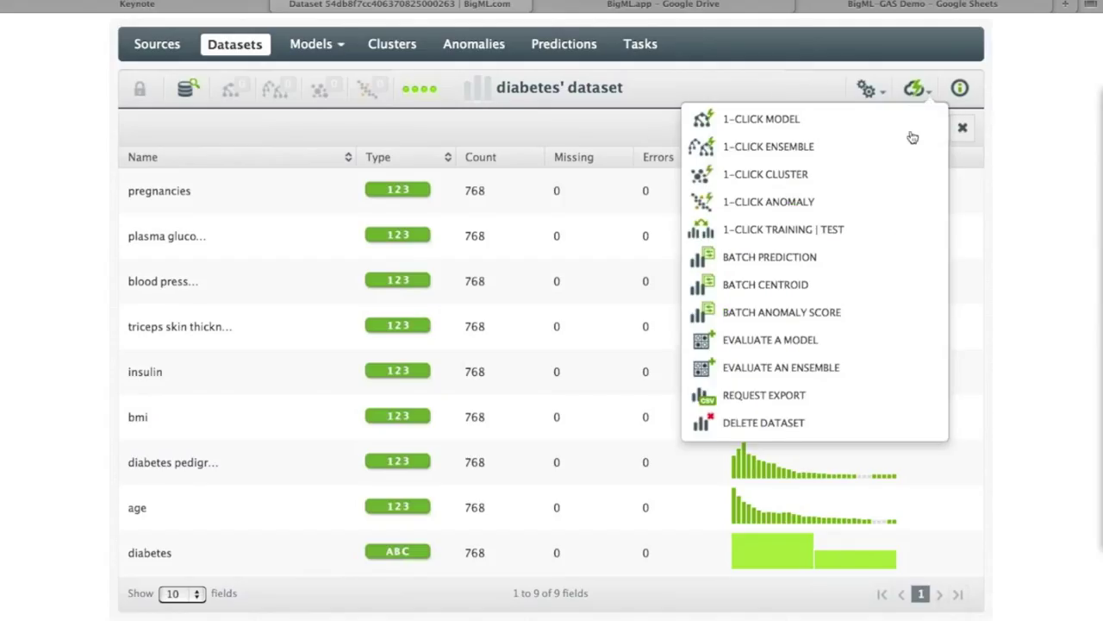
click(903, 200)
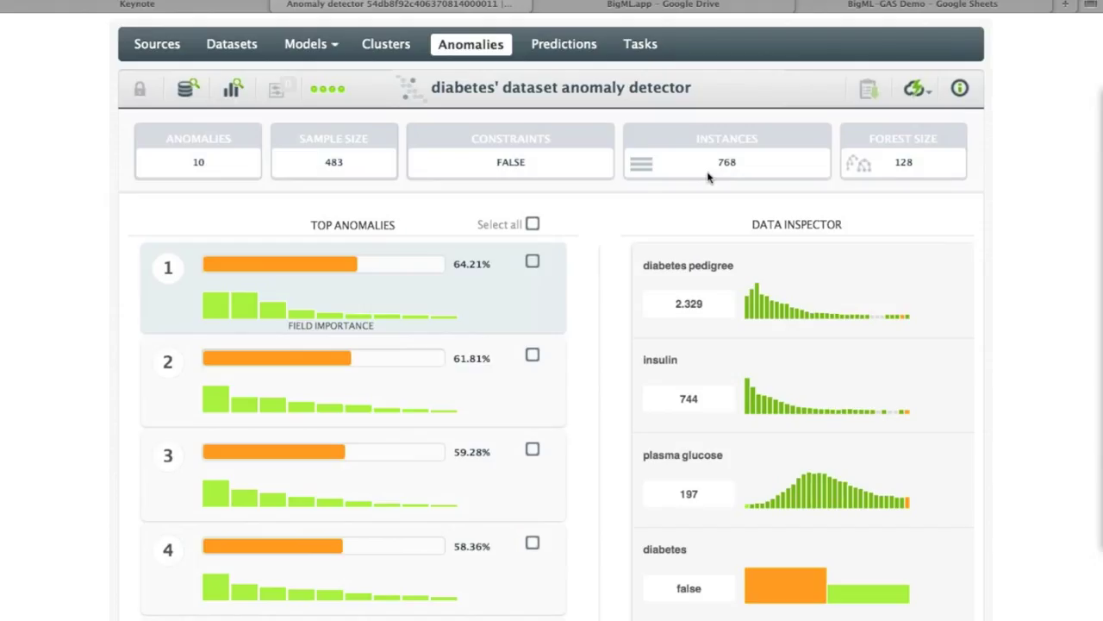
Set up a batch anomaly score with the diabetes anomaly detector, choosing diabetes' dataset as the data to score.
mouse_move(916, 89)
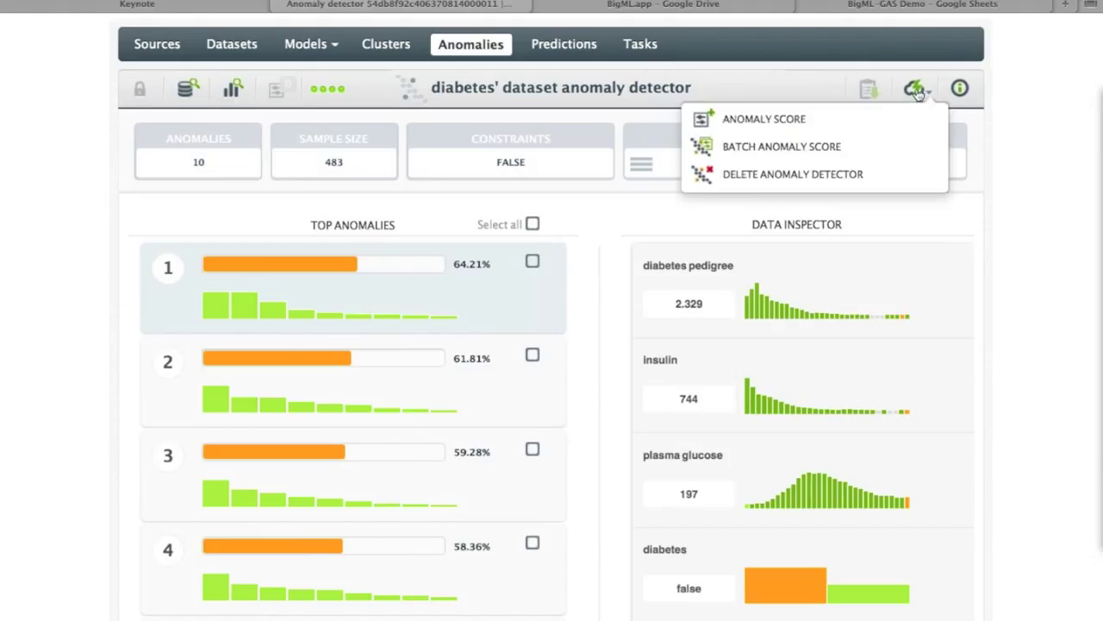
click(891, 149)
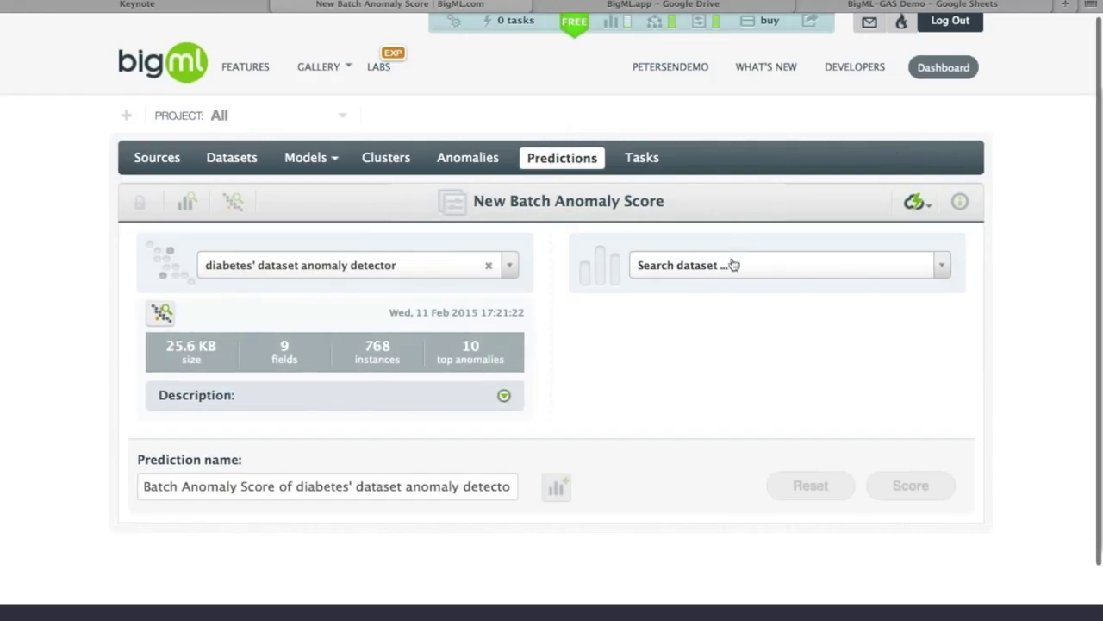
click(731, 262)
text(dia)
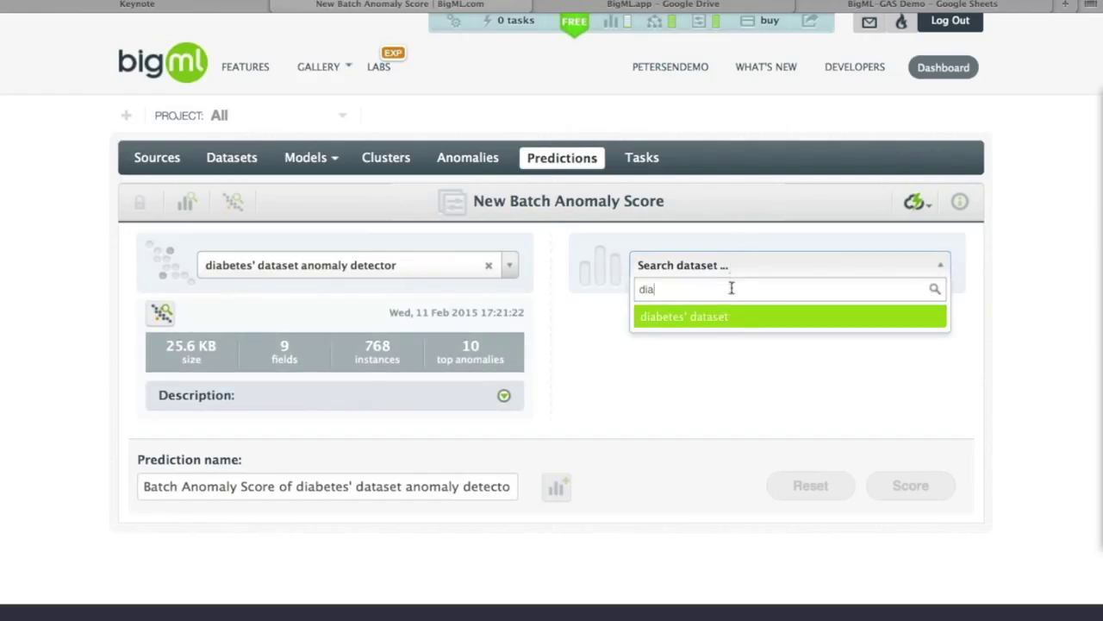
click(731, 313)
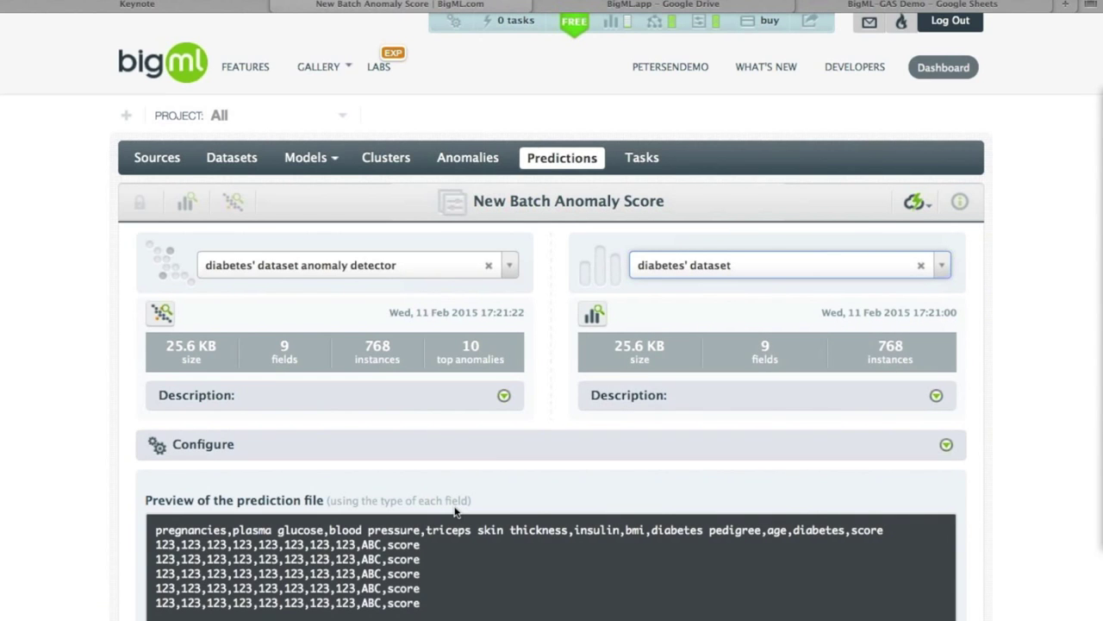
Enable creation of an output dataset for the batch anomaly score and run the scoring.
scroll(457, 512, down, 2)
scroll(456, 512, down, 3)
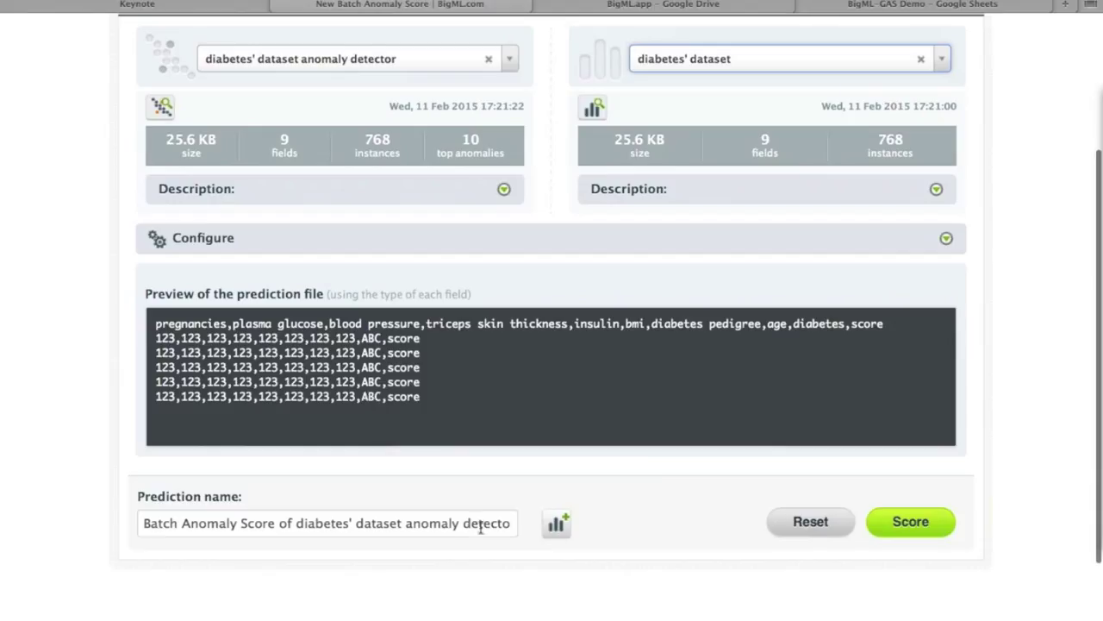
click(557, 525)
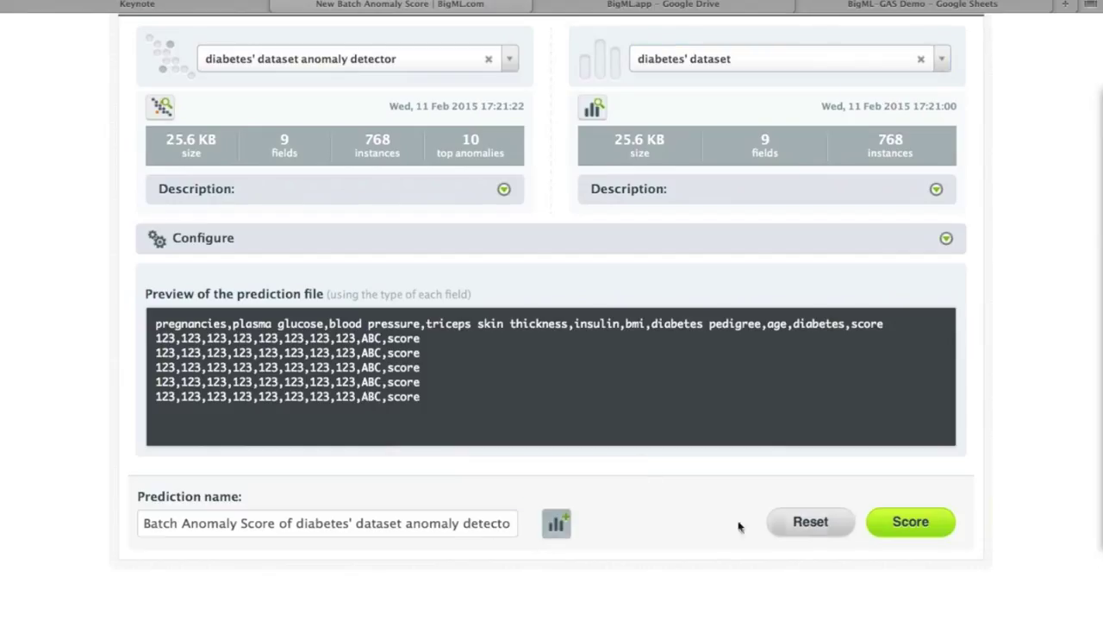
click(897, 523)
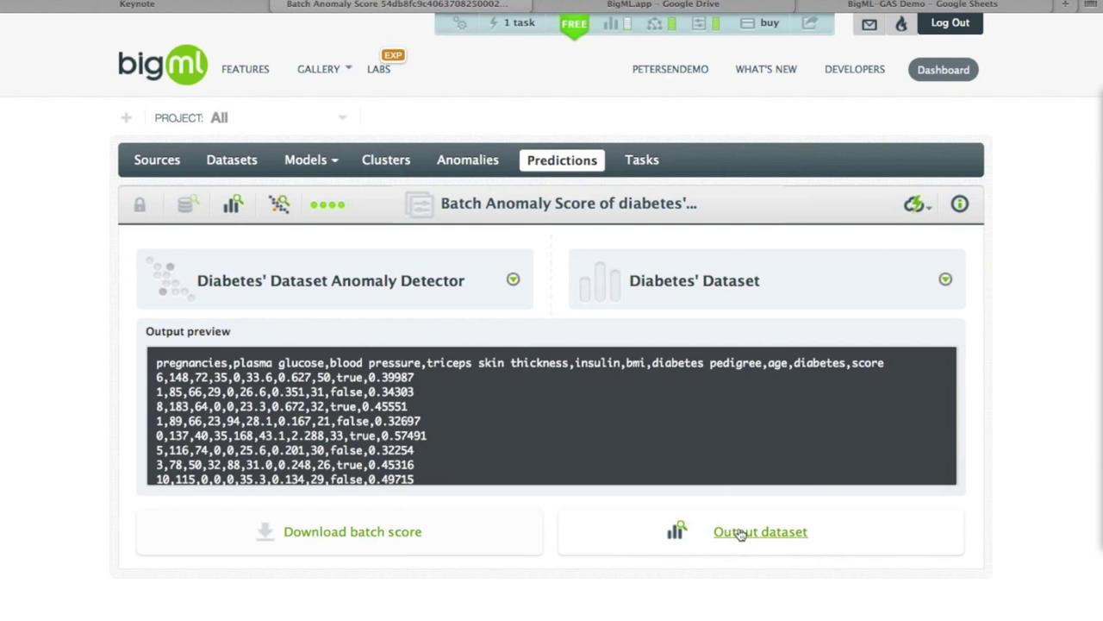
Open the output dataset of the batch anomaly score and examine the histogram of its score field.
click(740, 534)
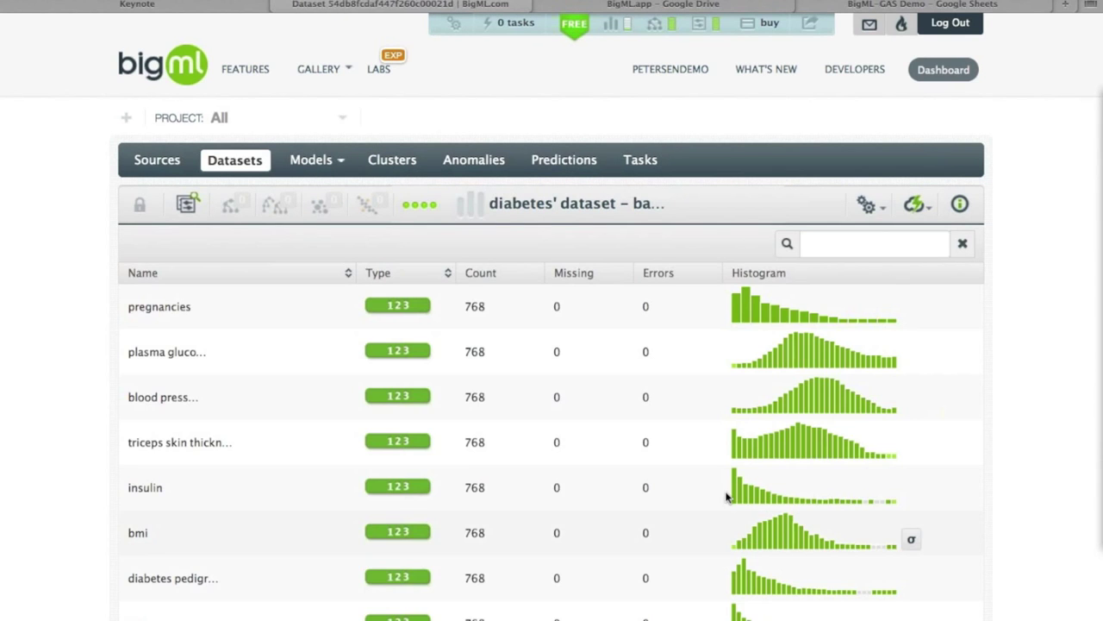
scroll(448, 312, down, 1)
scroll(447, 312, down, 5)
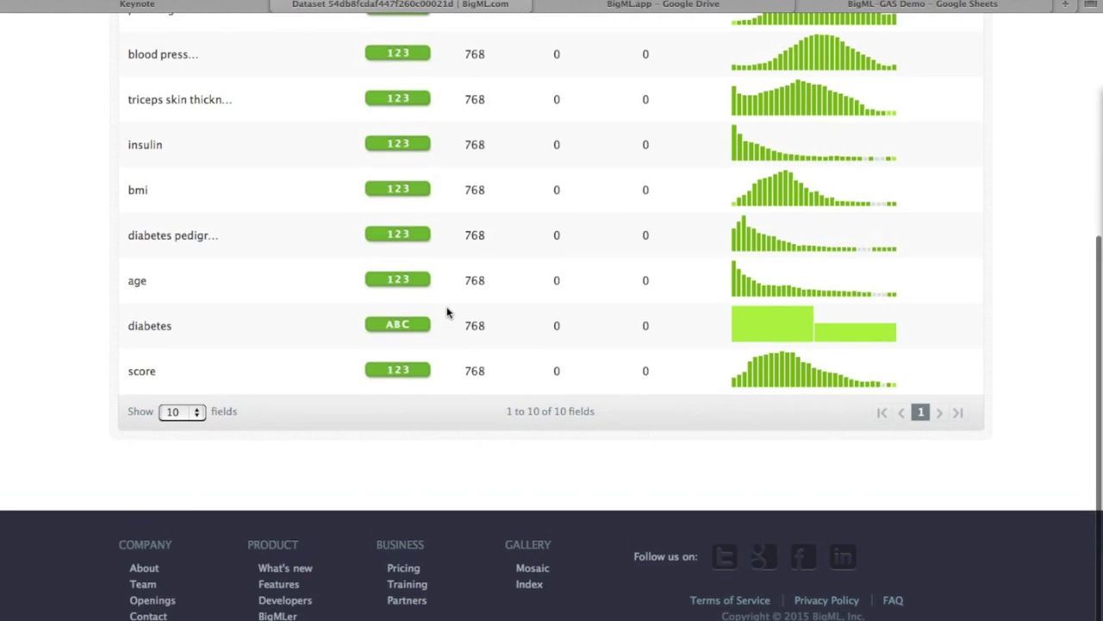
scroll(447, 312, up, 2)
scroll(254, 398, down, 1)
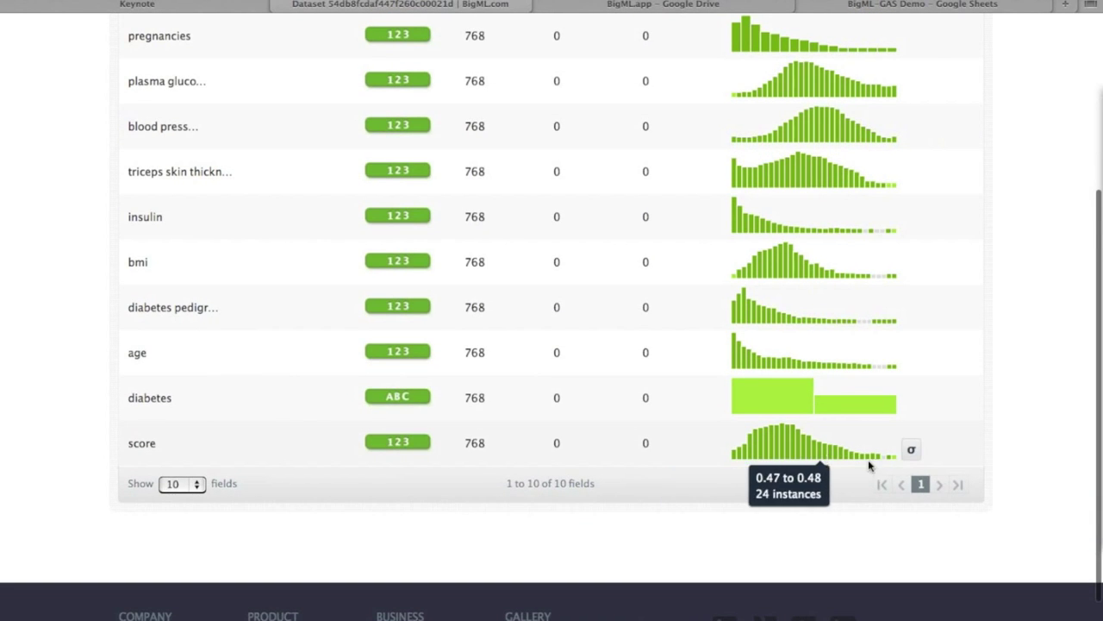
scroll(774, 449, up, 5)
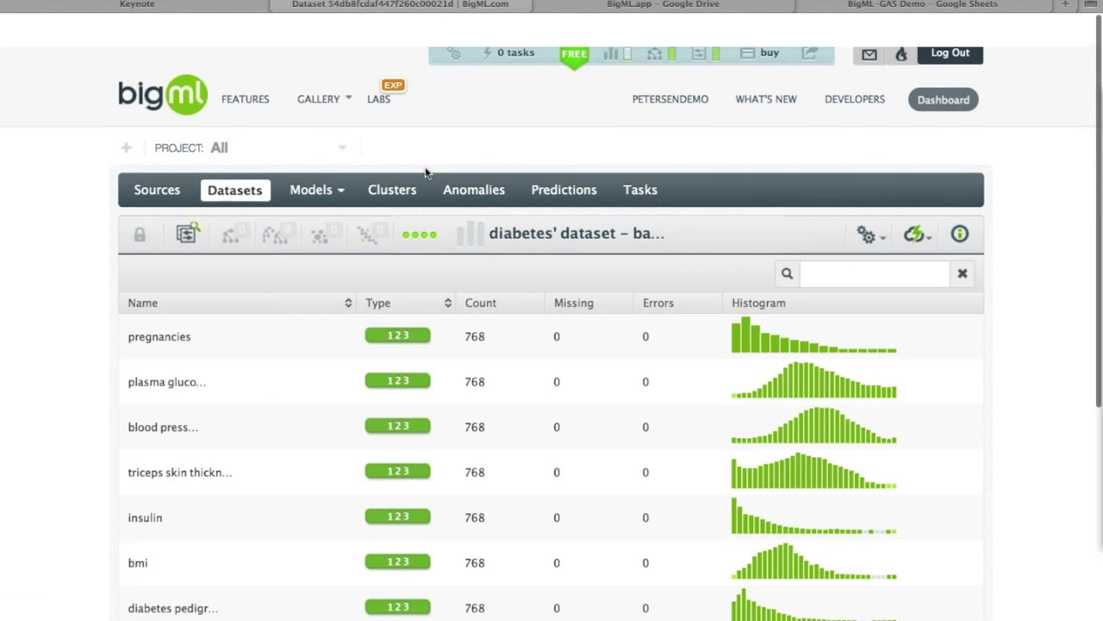
Open BigML Labs in a separate browser tab and launch the Dynamic Scatterplot.
scroll(425, 172, down, 1)
super+click(388, 73)
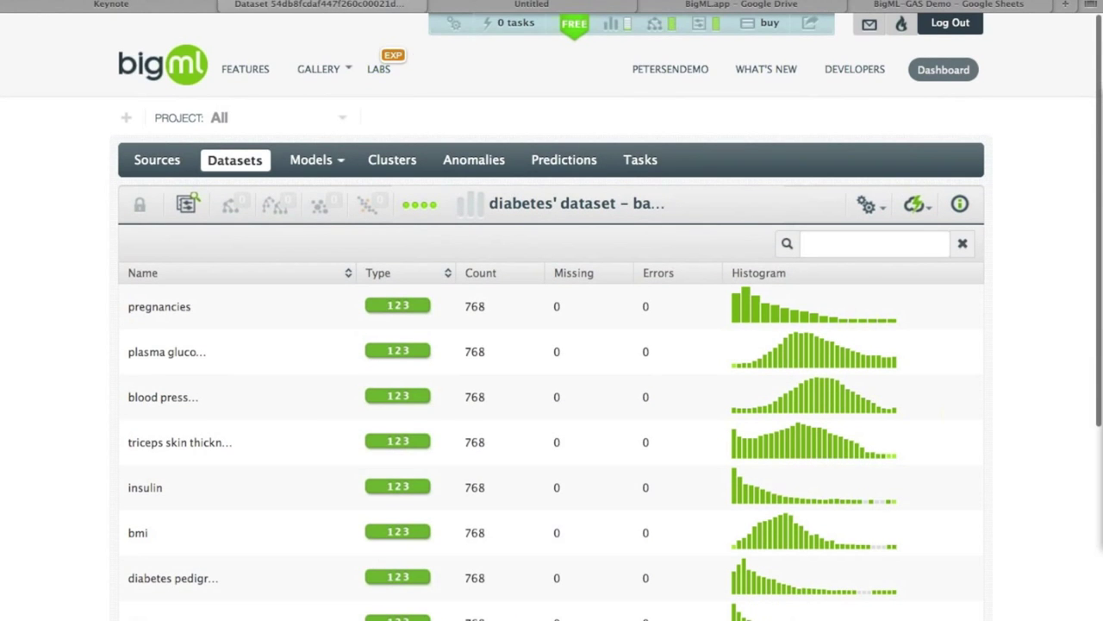
click(497, 5)
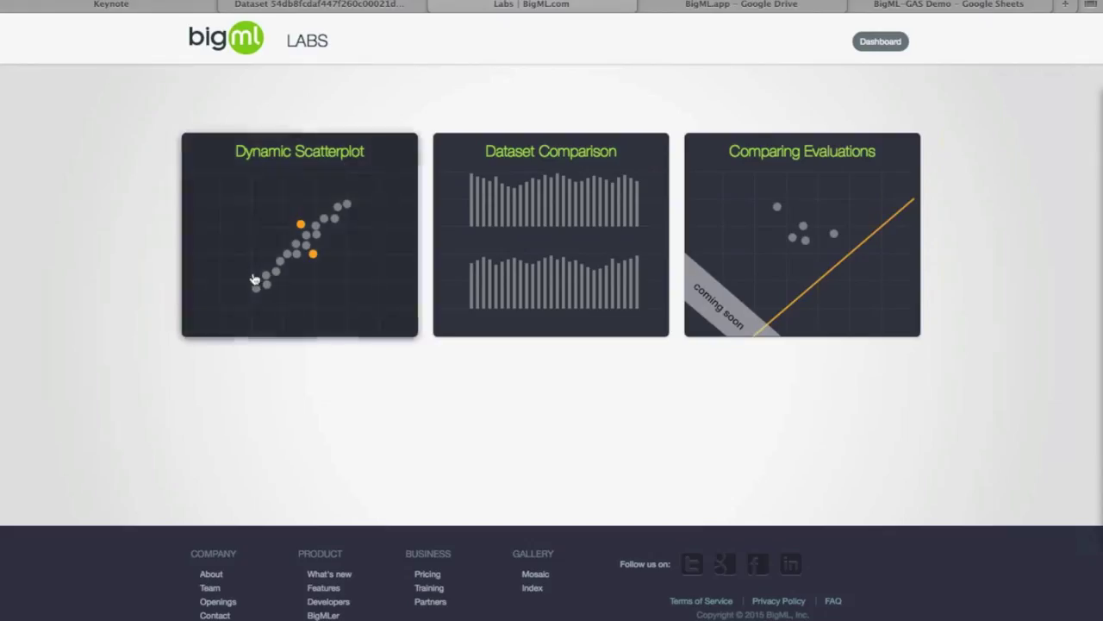
click(342, 244)
Load the "diabetes' dataset - batchanomalyscore" dataset into the Dynamic Scatterplot.
click(648, 97)
text(dia)
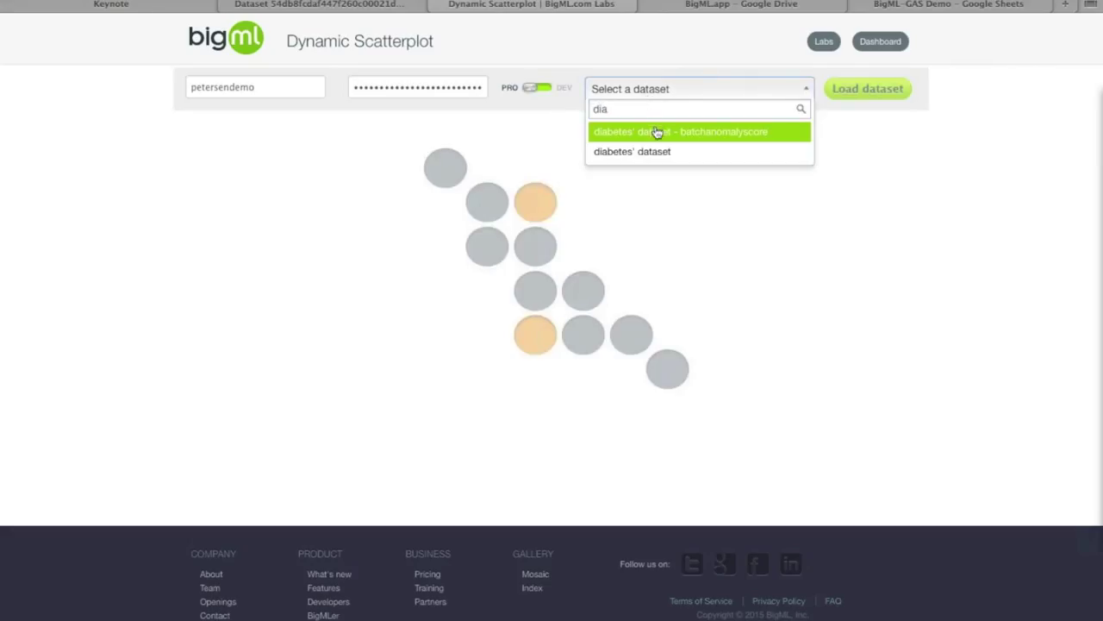
click(659, 132)
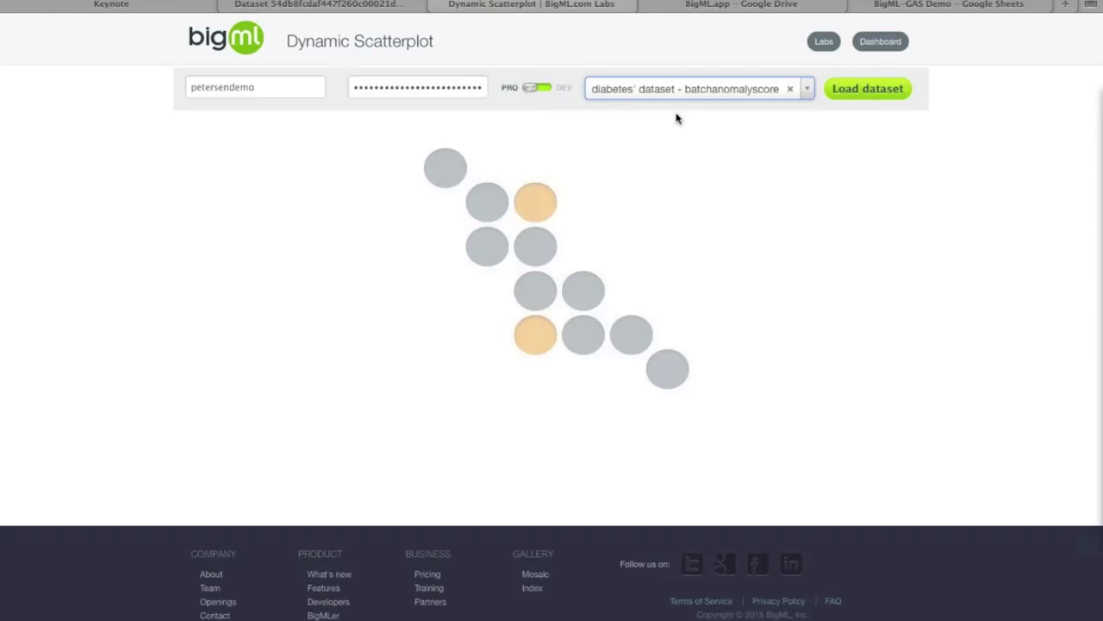
click(836, 97)
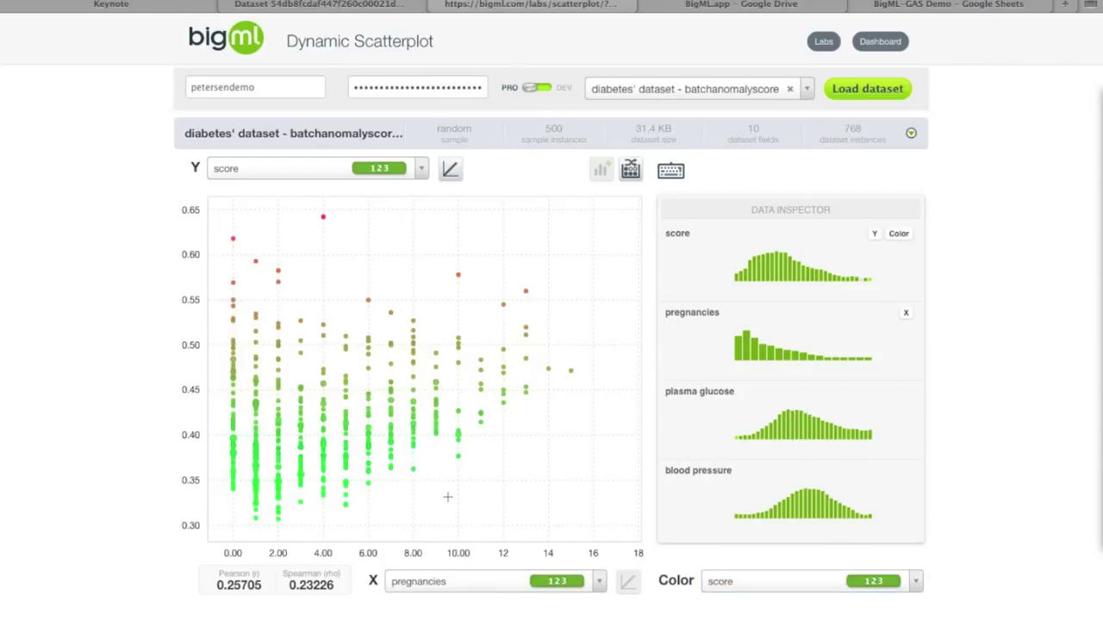
Plot plasma glucose on the Y axis against diabetes pedigree on the X axis, coloring the points by diabetes.
click(437, 583)
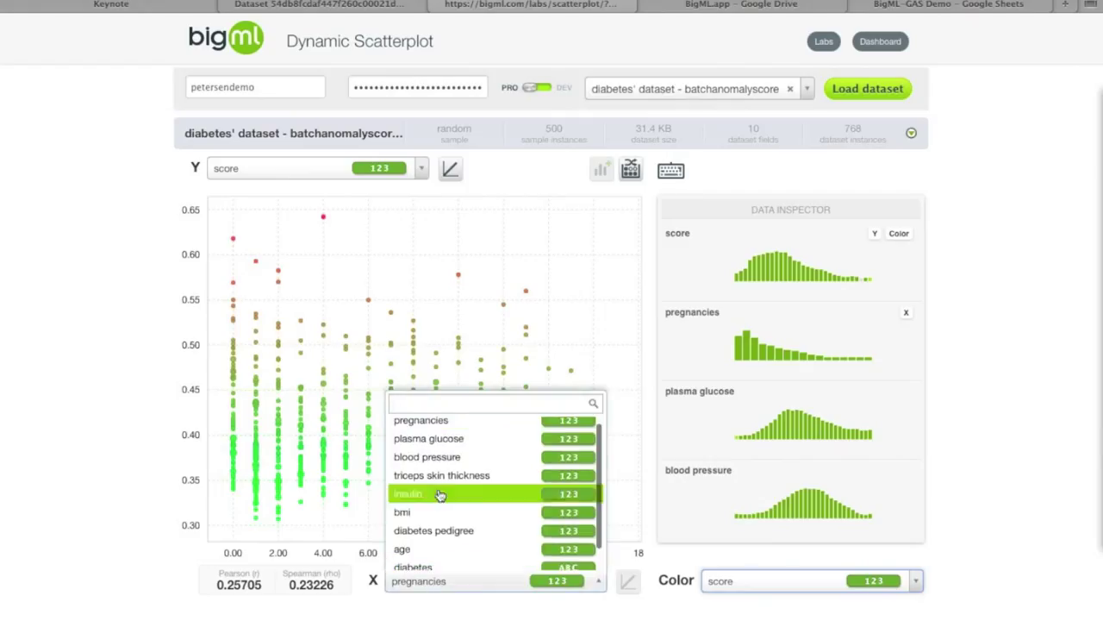
click(439, 530)
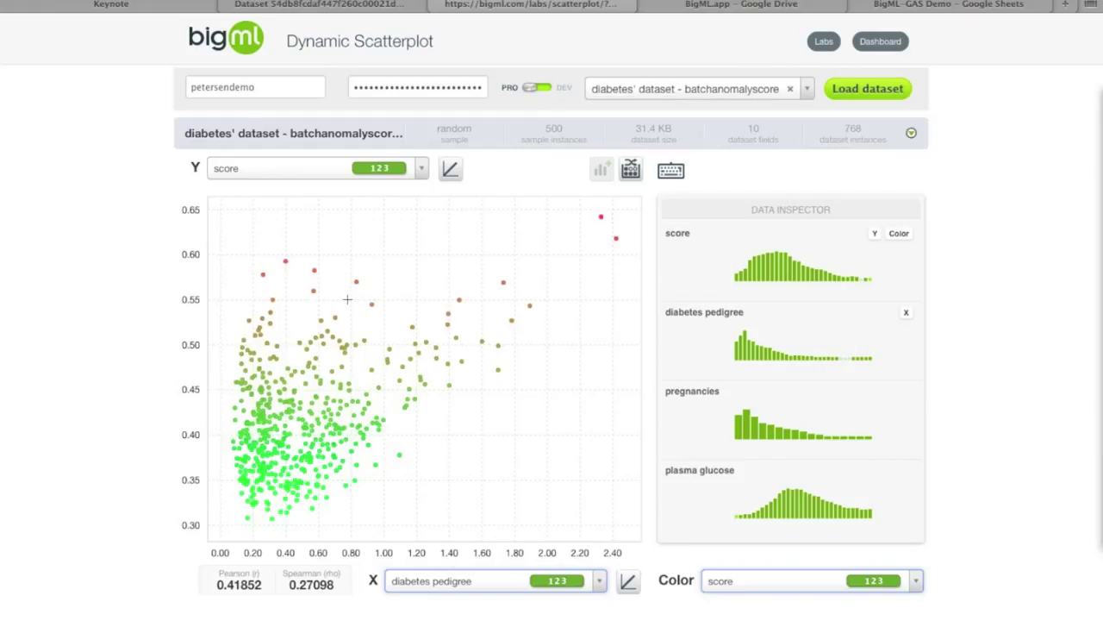
click(249, 168)
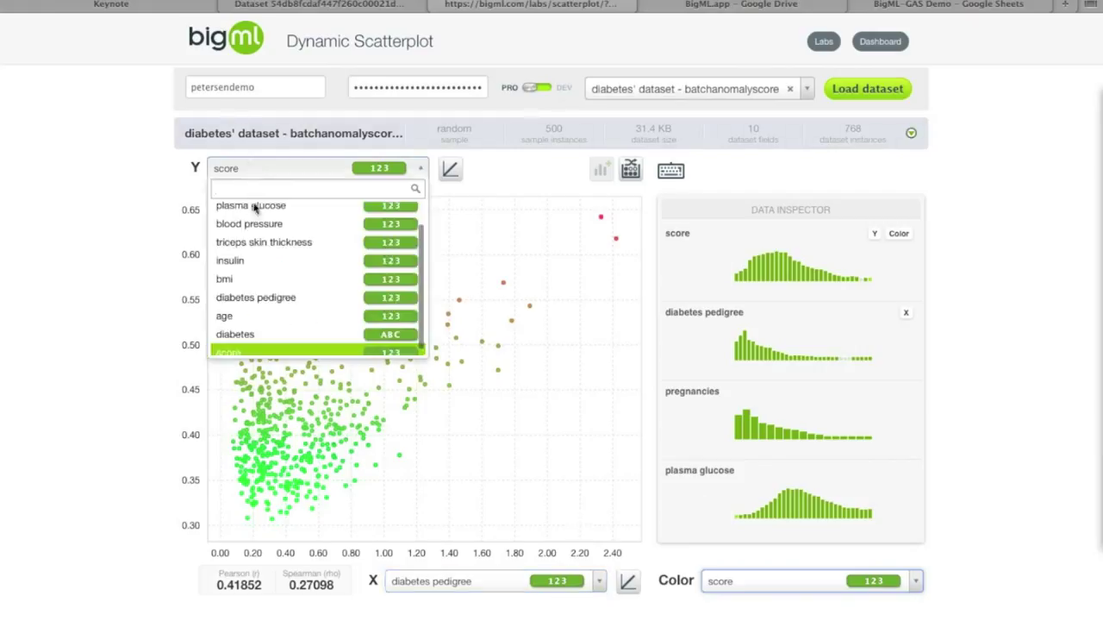
click(255, 207)
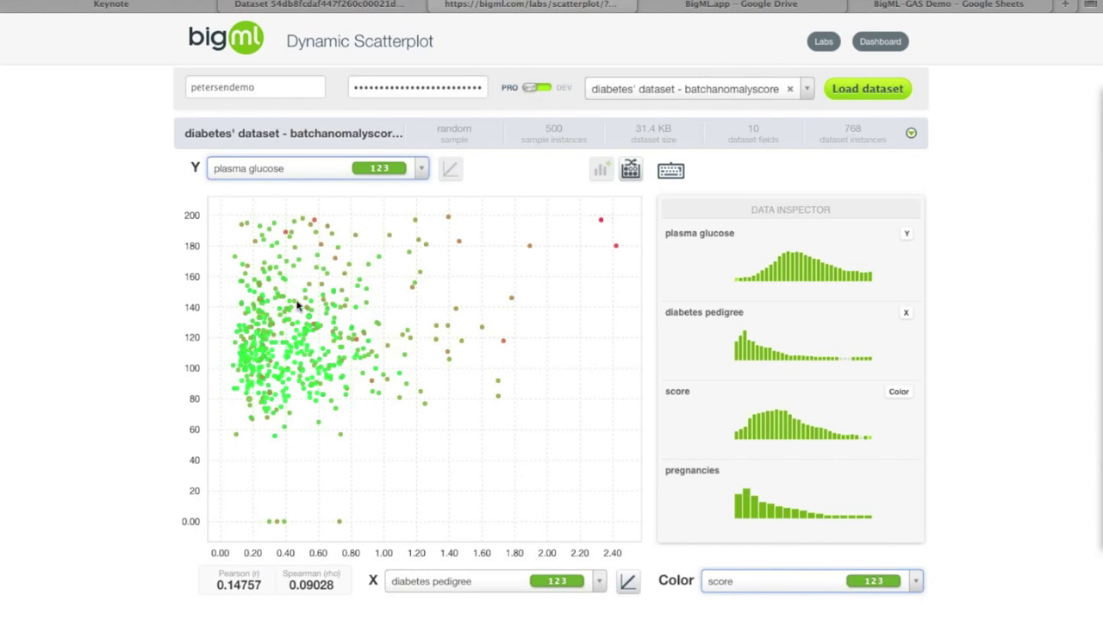
click(764, 591)
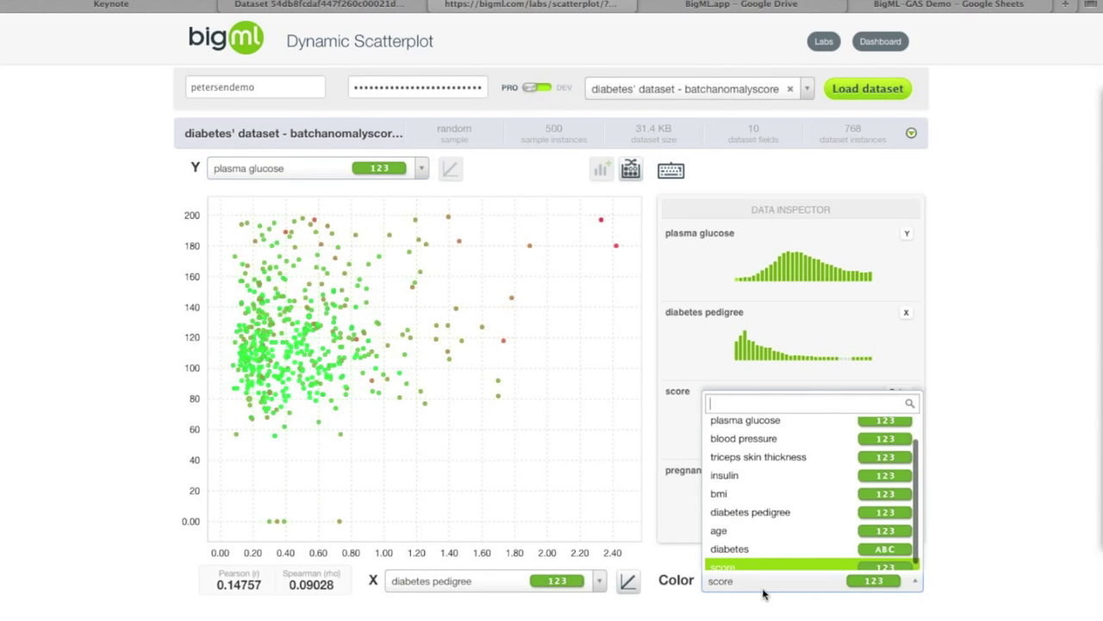
click(745, 550)
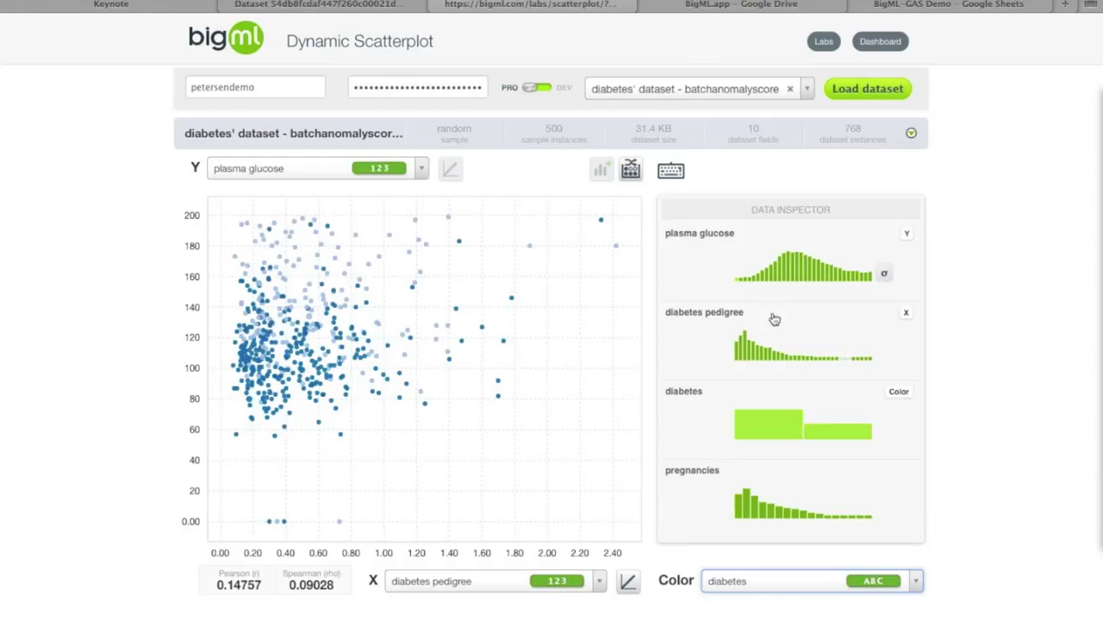
Look through the fields in the data inspector and examine the values of the outlying points with high diabetes pedigree.
scroll(774, 319, down, 2)
scroll(775, 319, down, 5)
scroll(776, 316, up, 5)
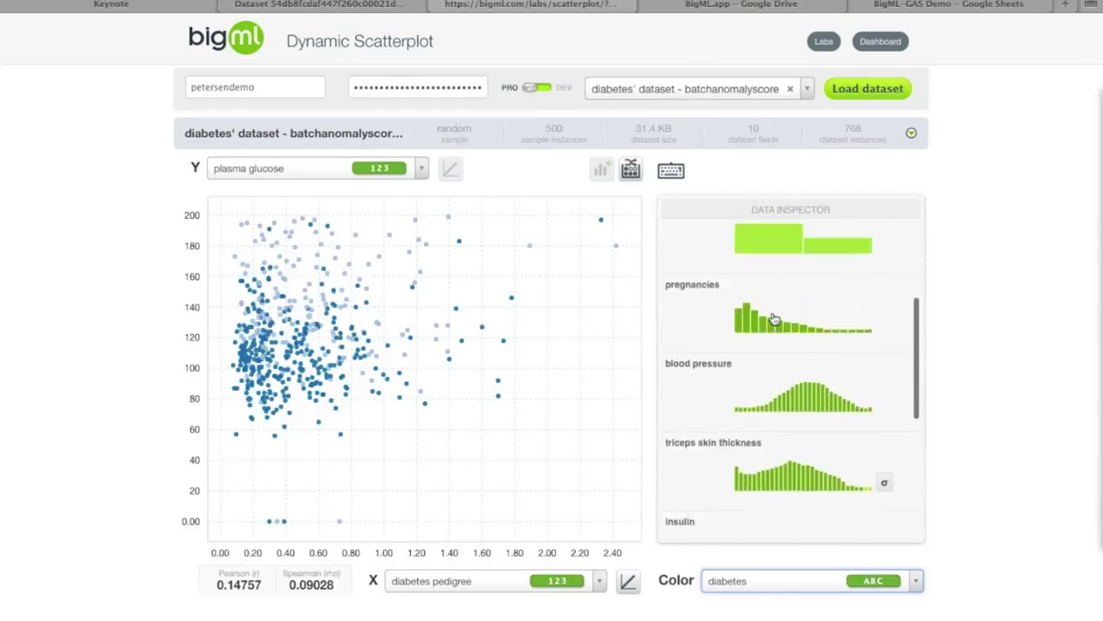
mouse_move(529, 246)
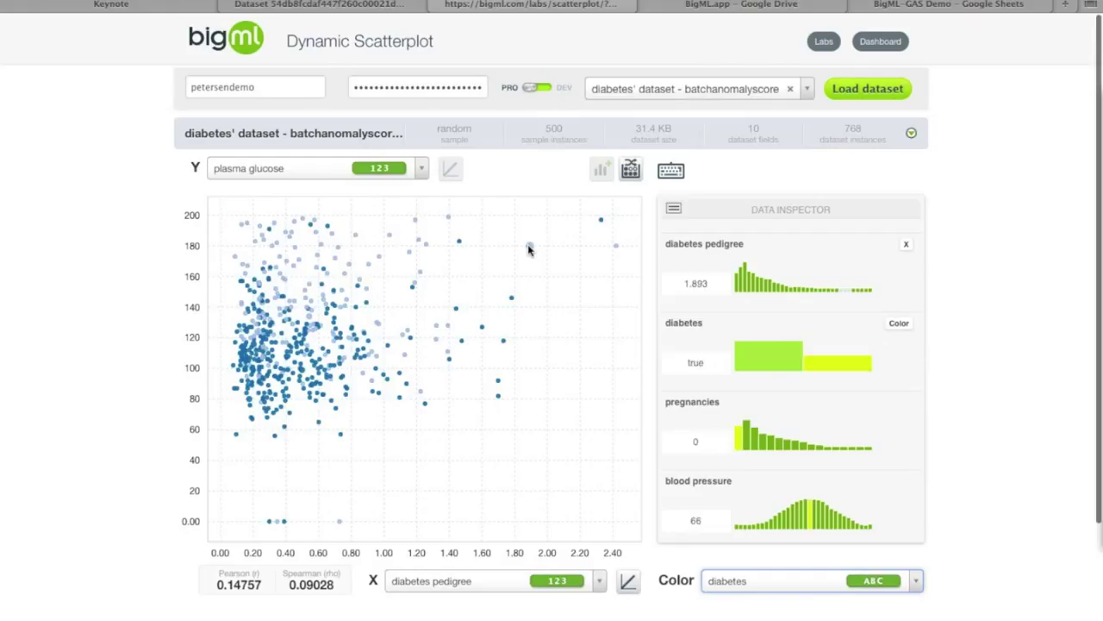
mouse_move(601, 221)
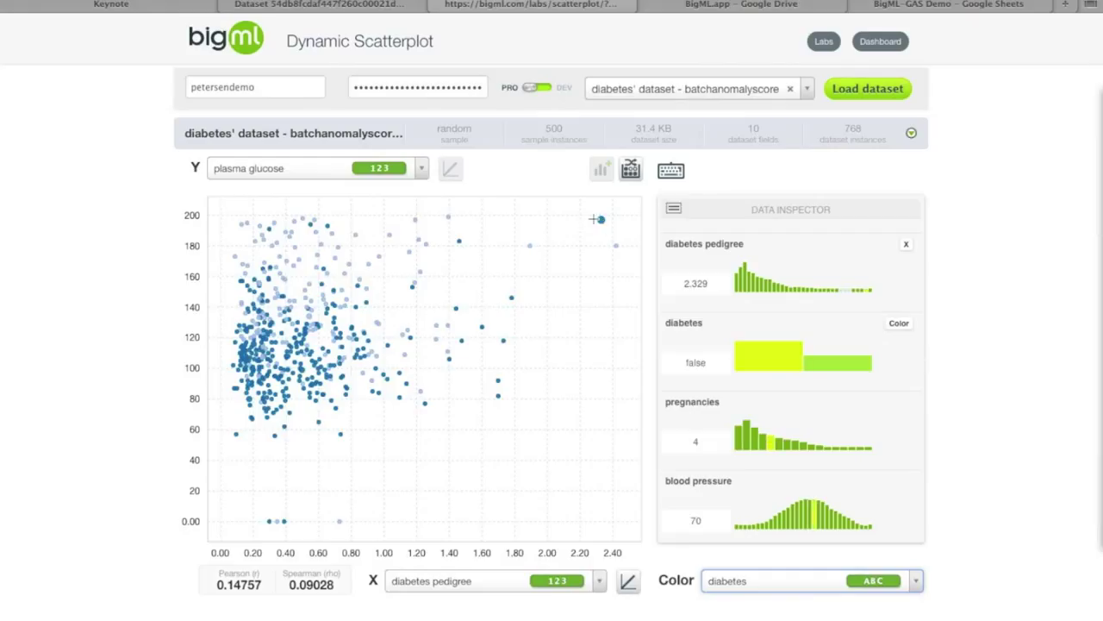
mouse_move(256, 338)
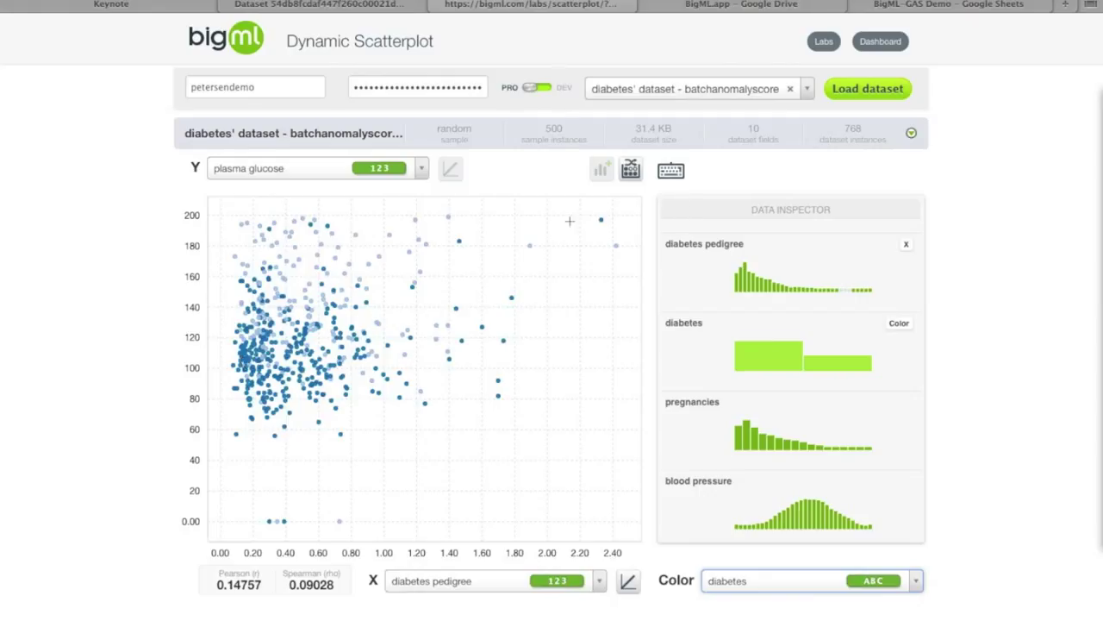
click(617, 247)
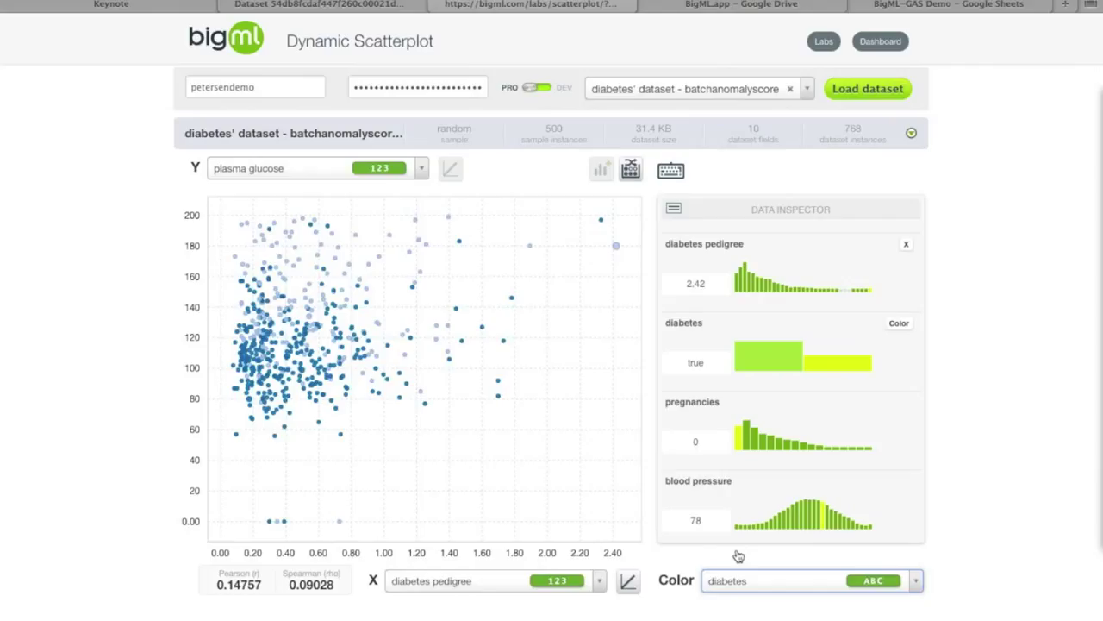
Color the scatterplot points by the score field.
click(756, 583)
scroll(755, 543, down, 1)
click(756, 562)
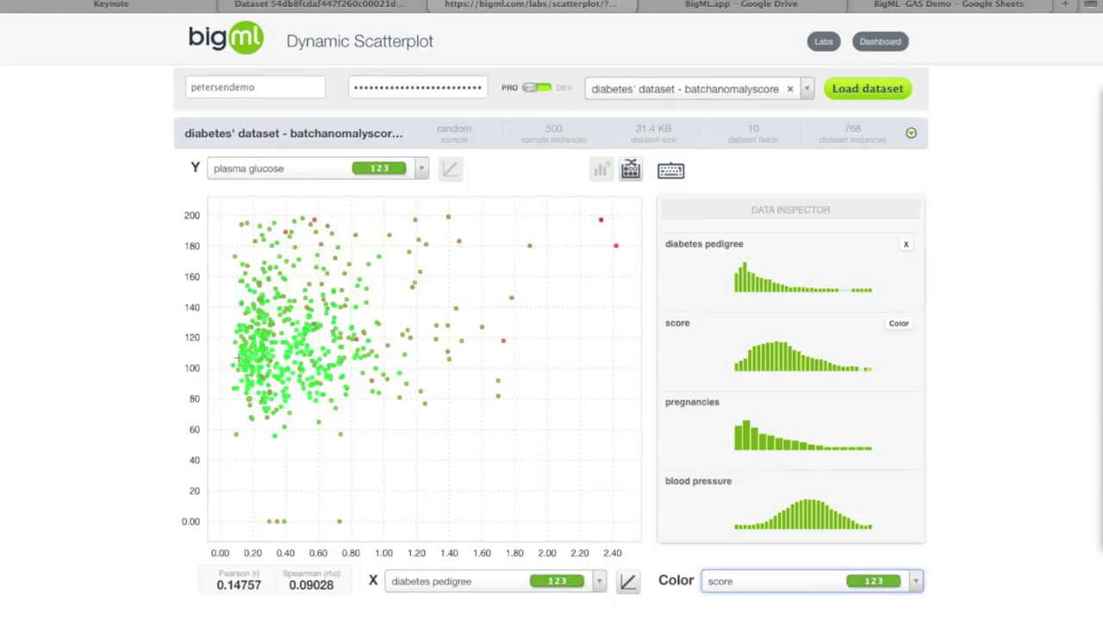
Inspect two overlapping points near plasma glucose 80 in the dense low-score region, and restore the full plot.
drag(228, 348, 345, 438)
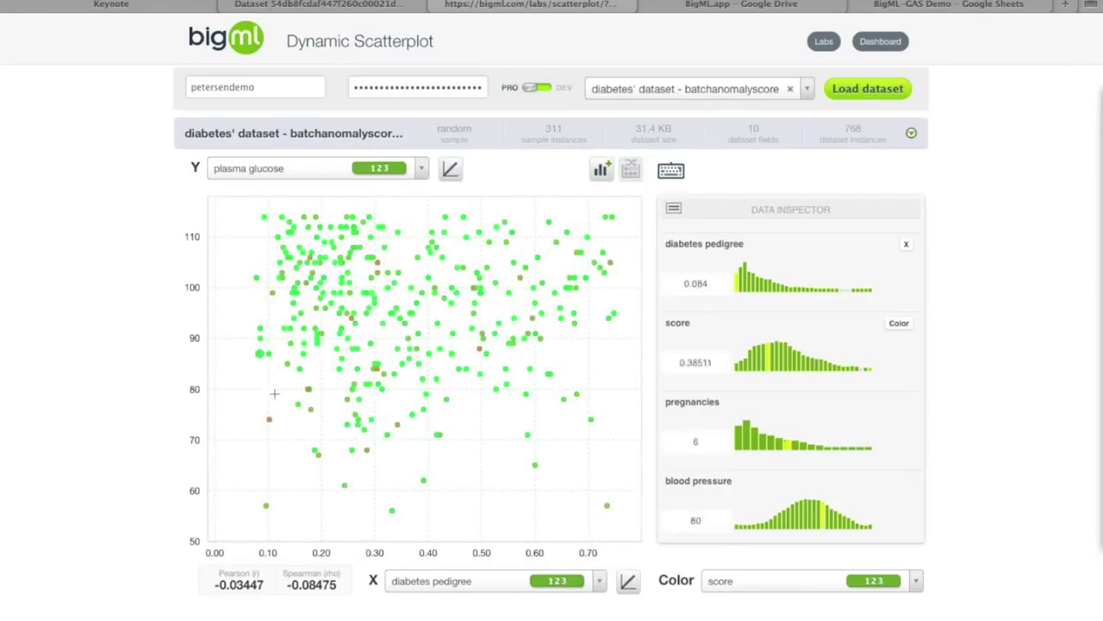
mouse_move(308, 394)
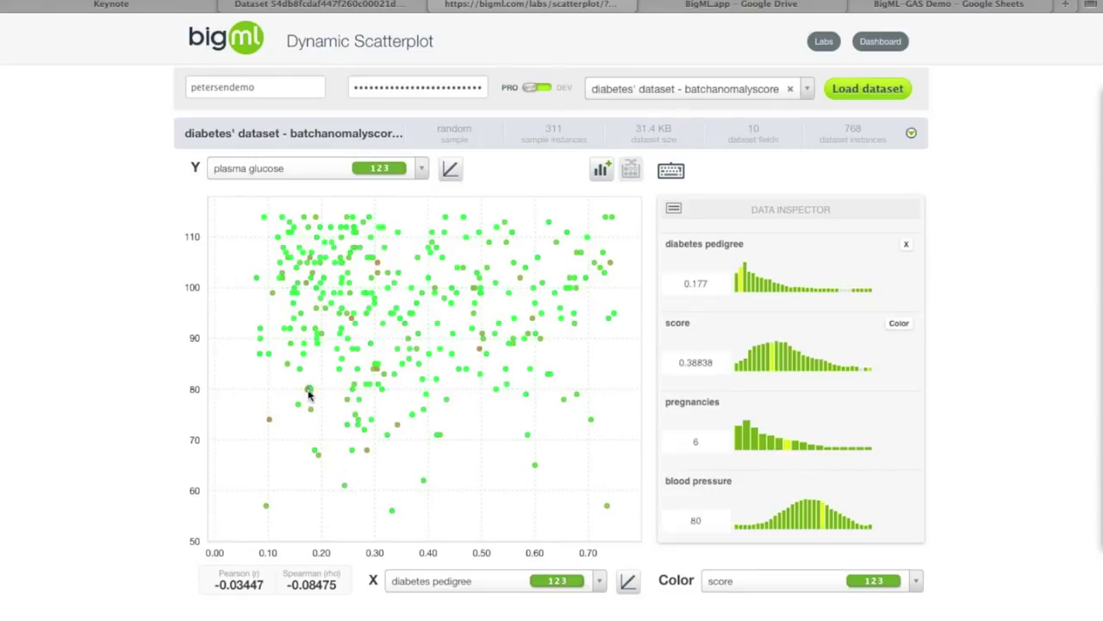
drag(298, 385, 325, 405)
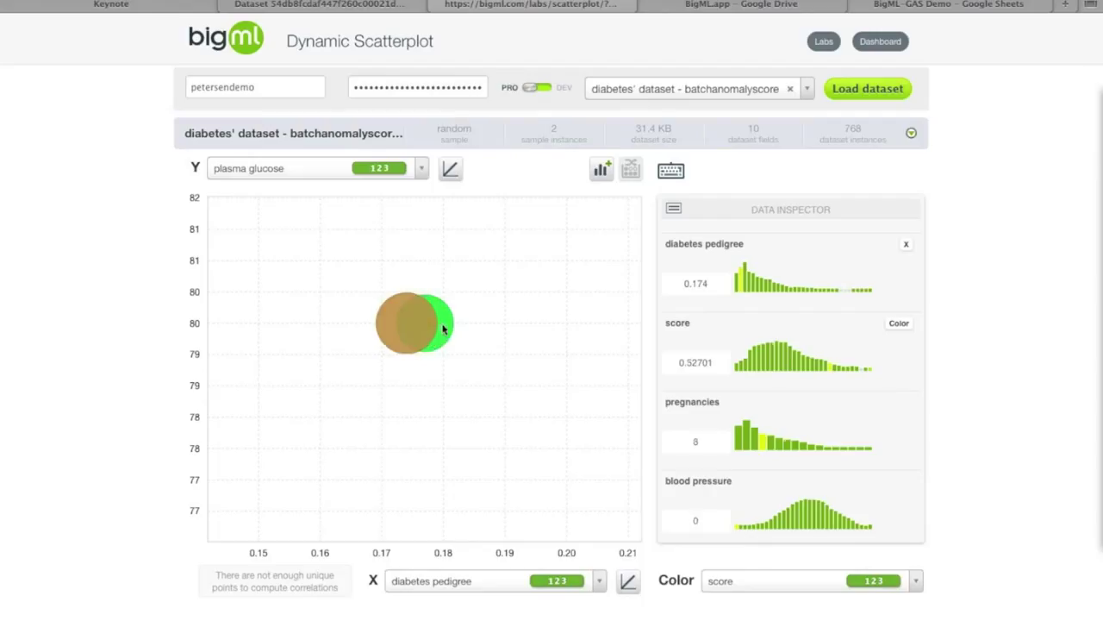
mouse_move(439, 324)
click(282, 294)
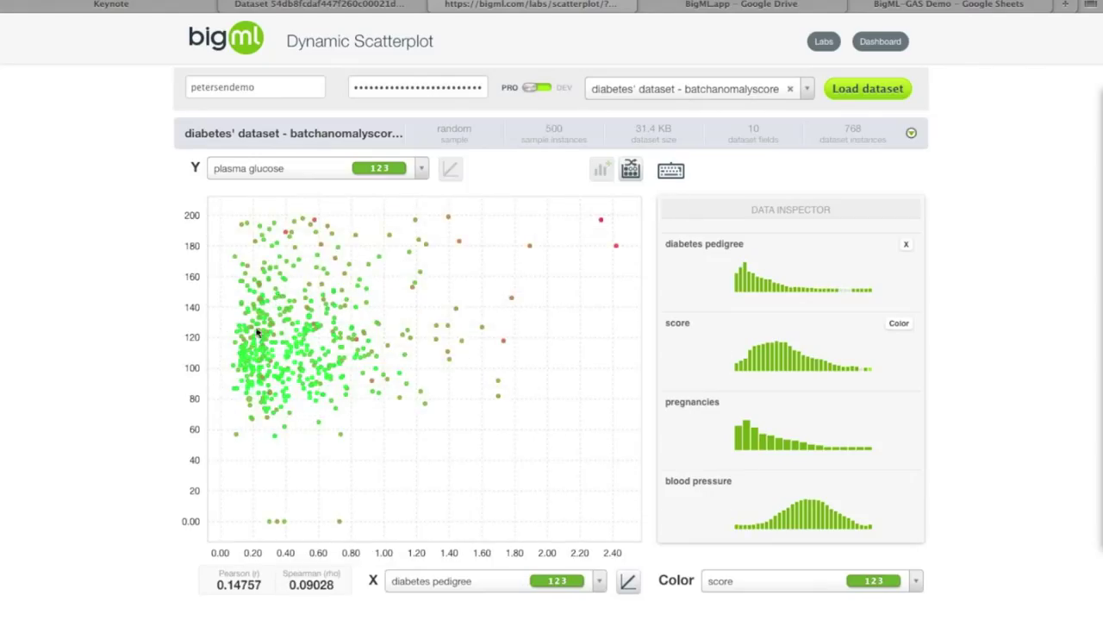
Try bmi on the X axis, replace it with blood pressure, and inspect the points at zero blood pressure.
click(425, 583)
click(419, 513)
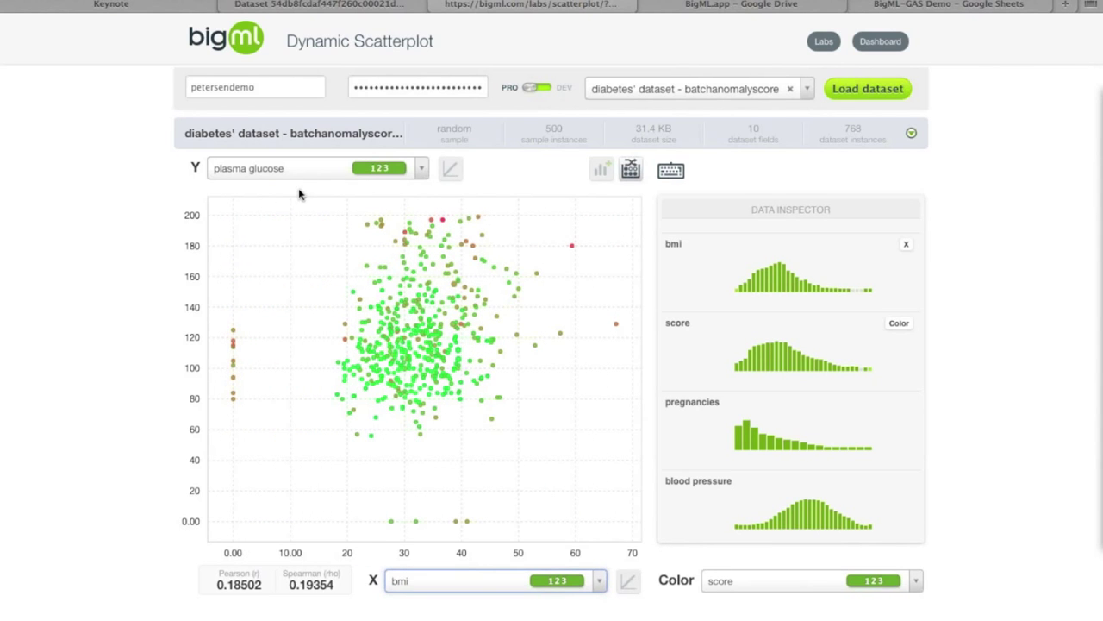
click(471, 573)
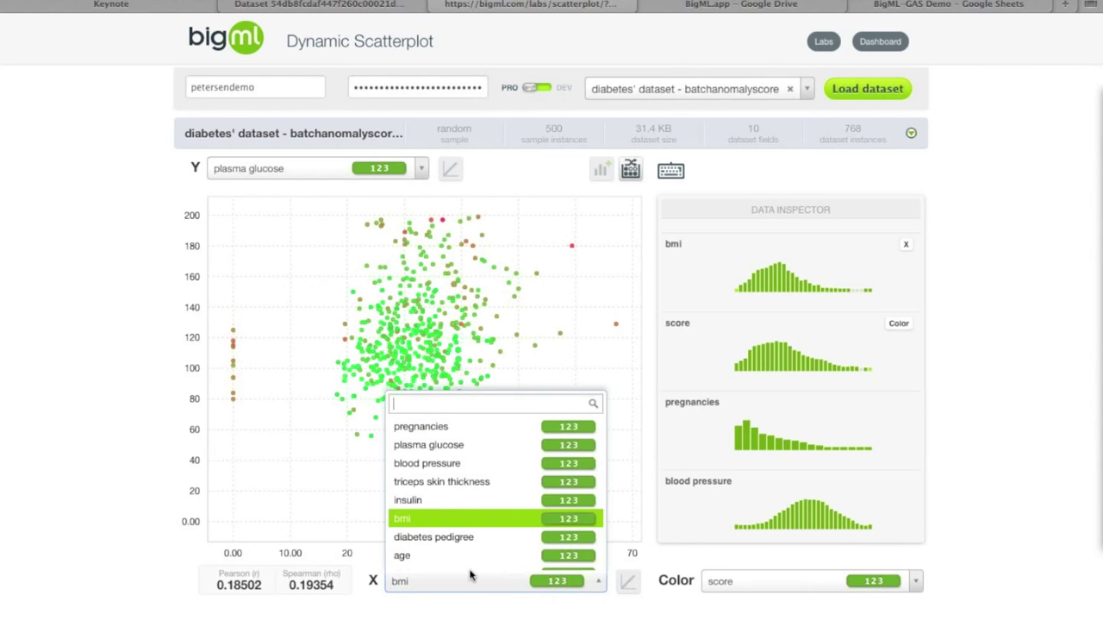
click(445, 455)
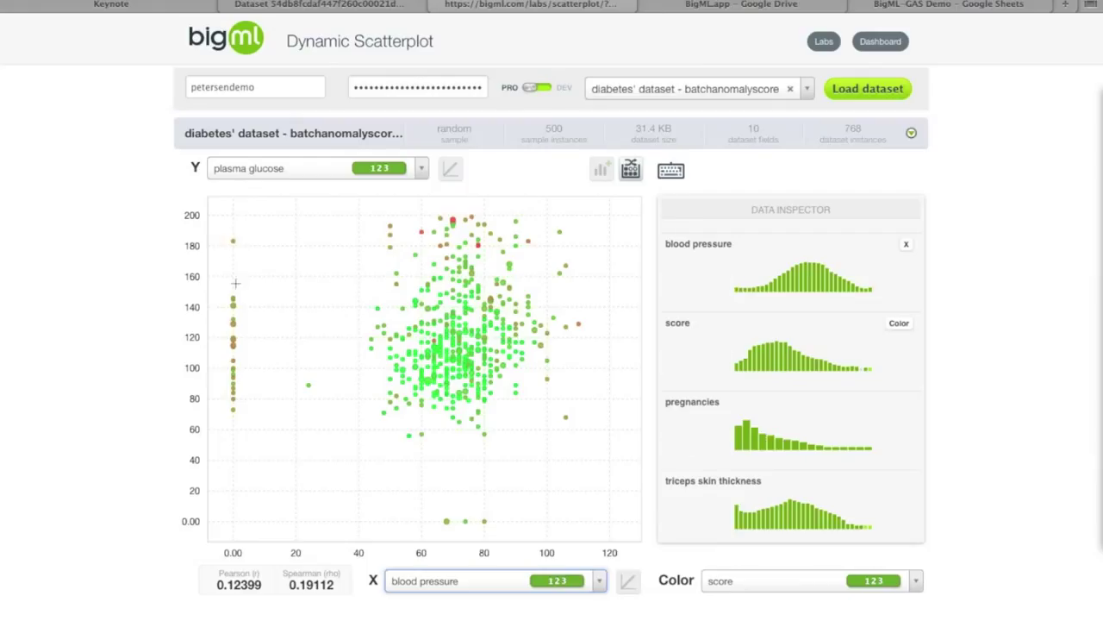
mouse_move(230, 357)
mouse_move(233, 243)
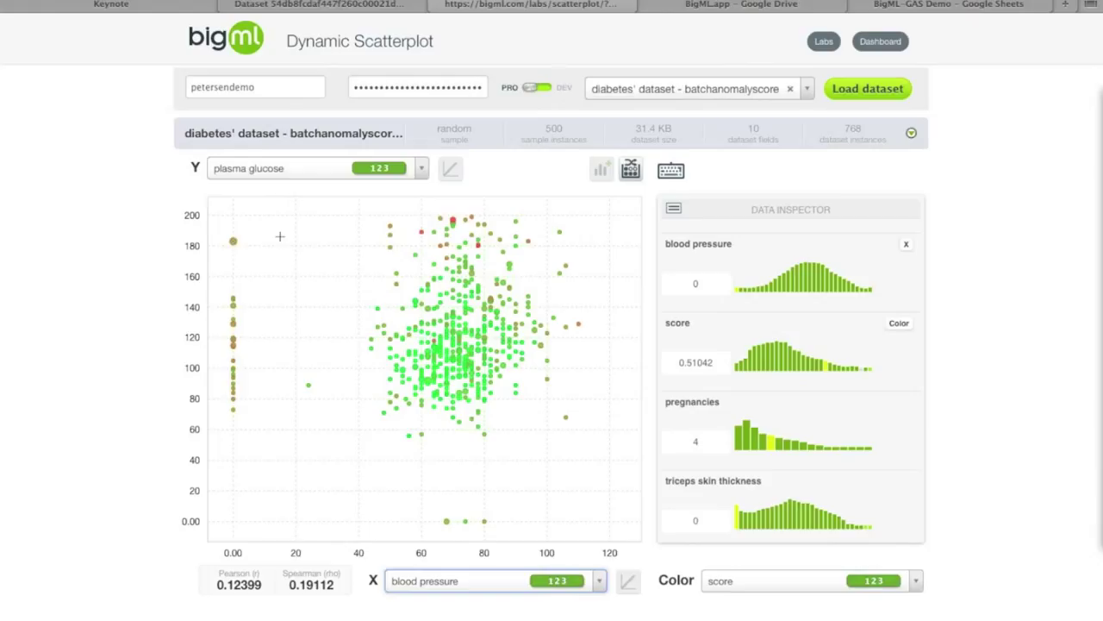
Filter the plot to exclude the zero blood pressure points, create a dataset from this filter, and return to the scatterplot.
mouse_move(287, 214)
mouse_down()
mouse_move(624, 486)
mouse_move(644, 535)
mouse_up()
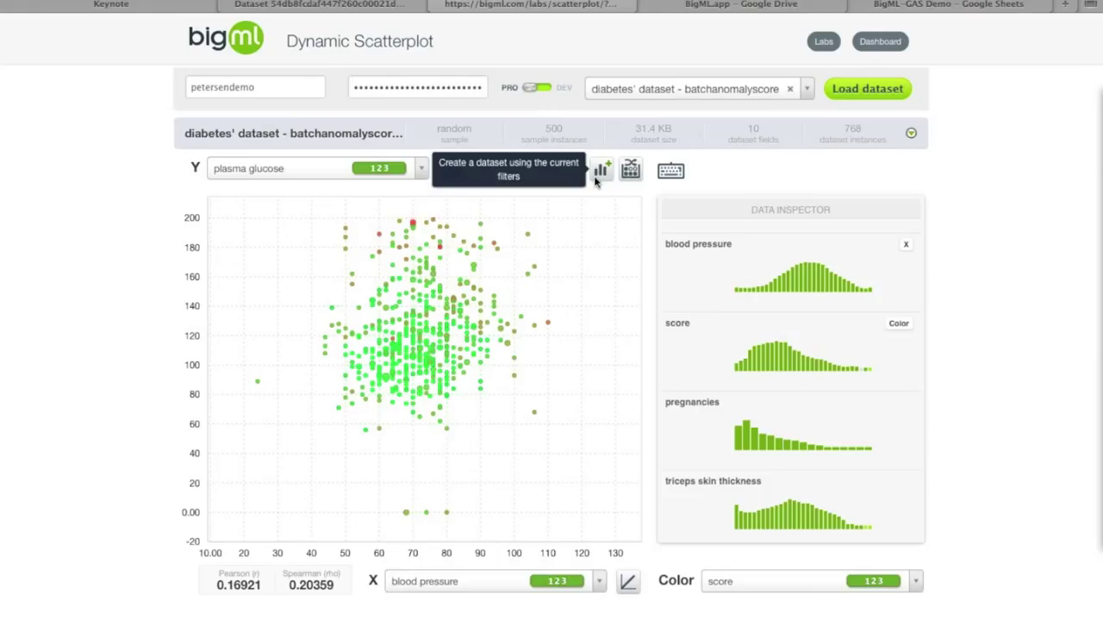
click(598, 176)
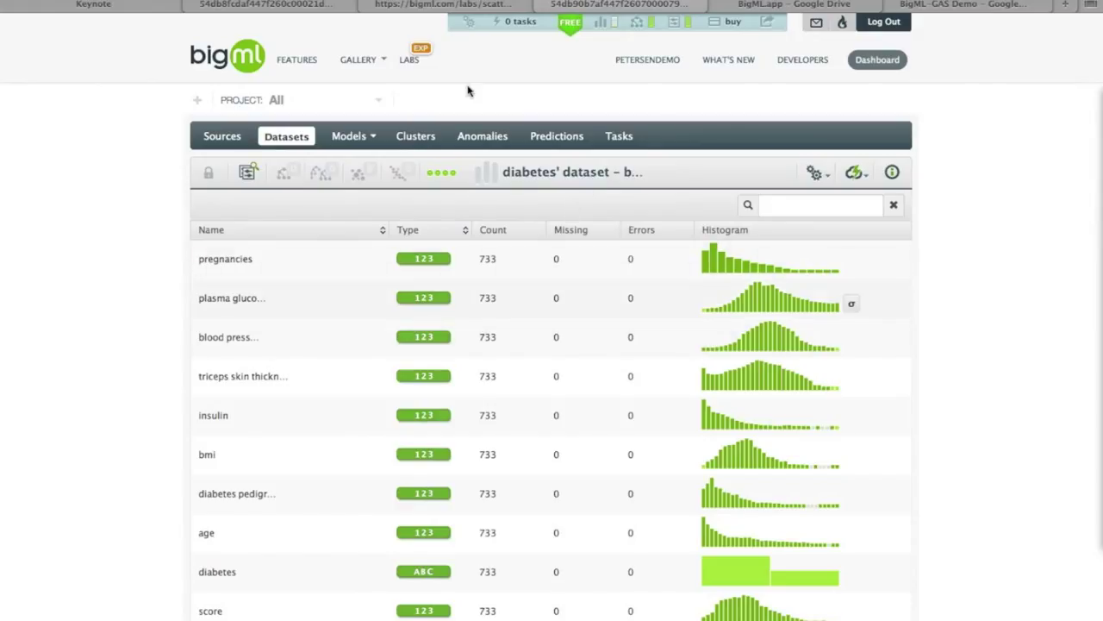
click(535, 6)
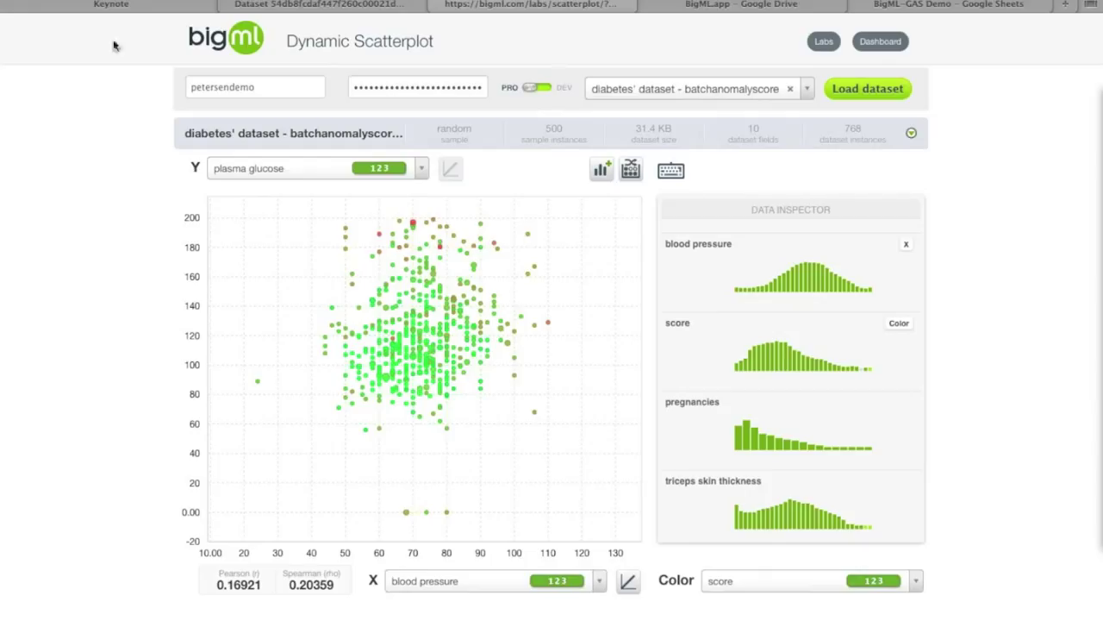
click(121, 5)
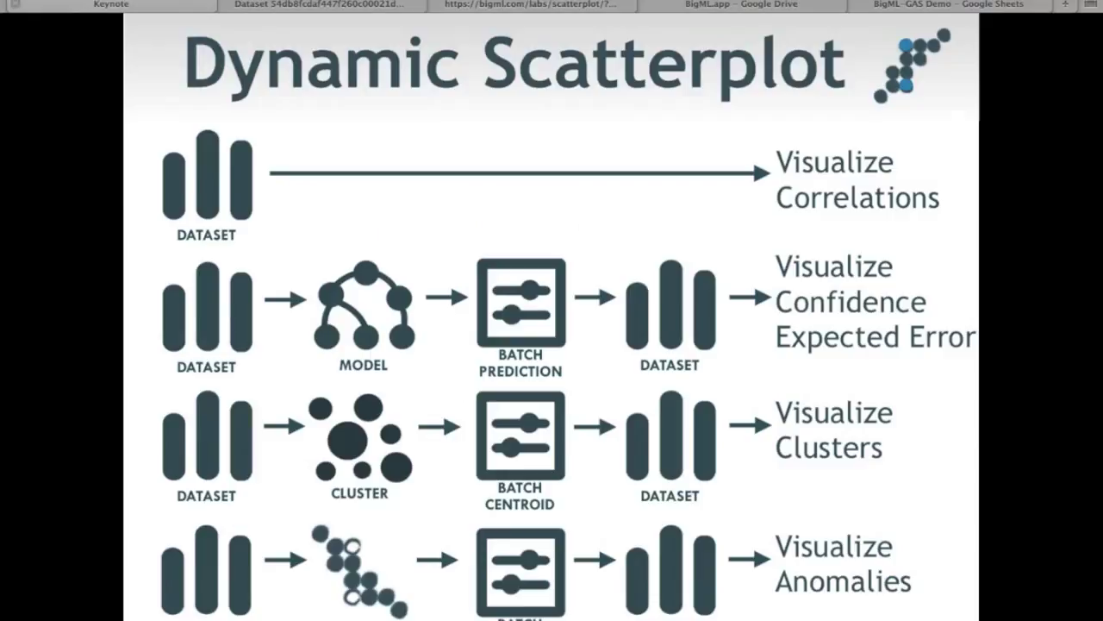
click(233, 235)
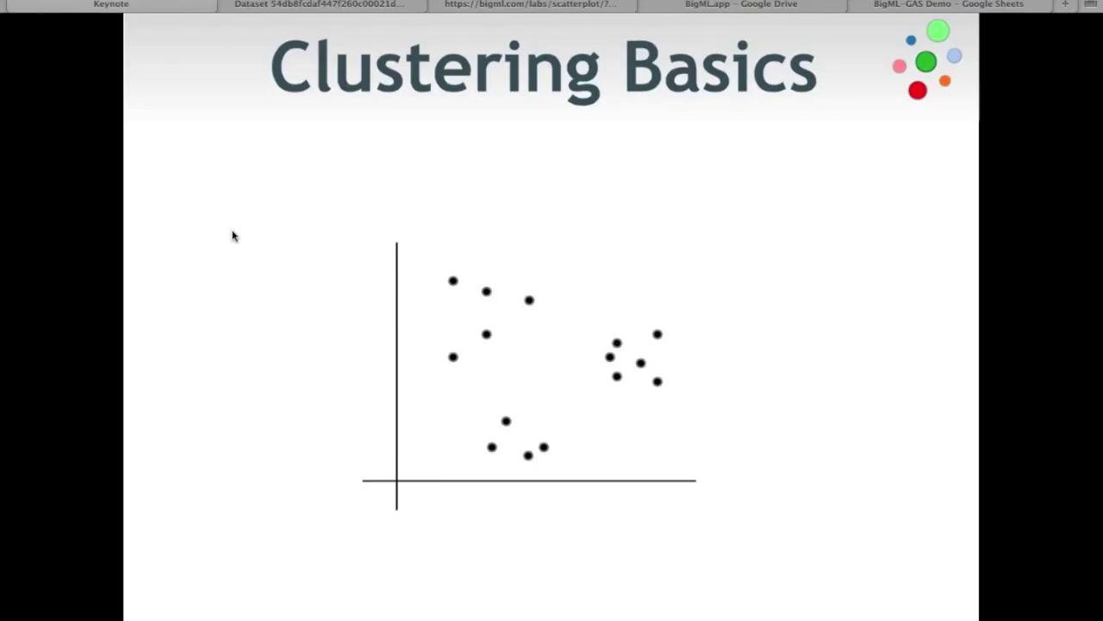
key(Right)
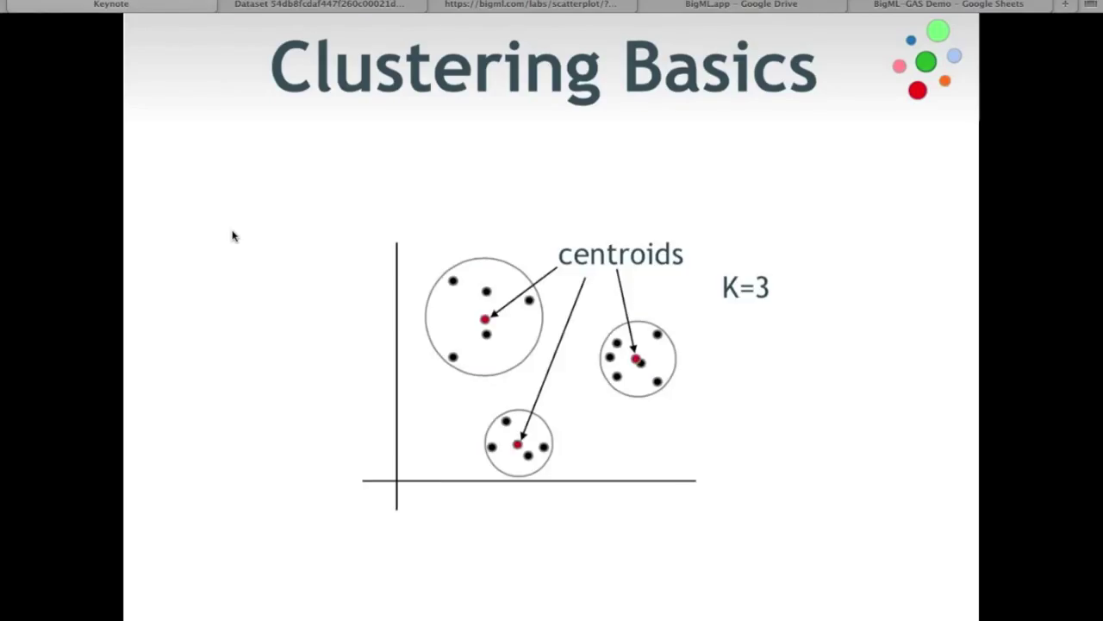
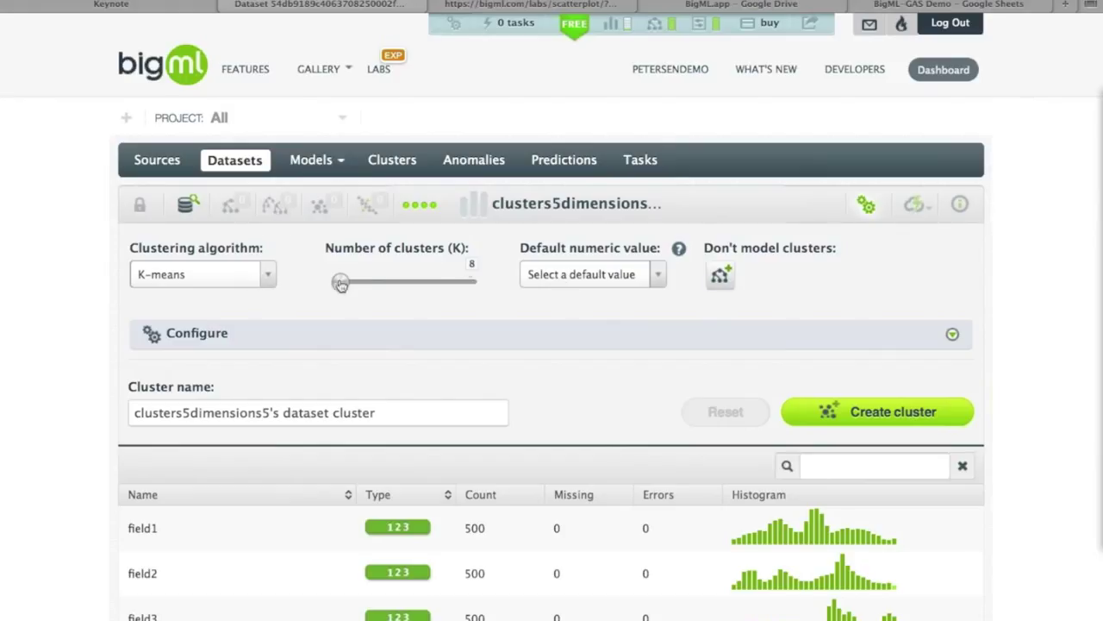
Create a cluster from the clusters5dimensions5 dataset using the G-means algorithm, leaving the default numeric value unselected.
drag(379, 249, 324, 249)
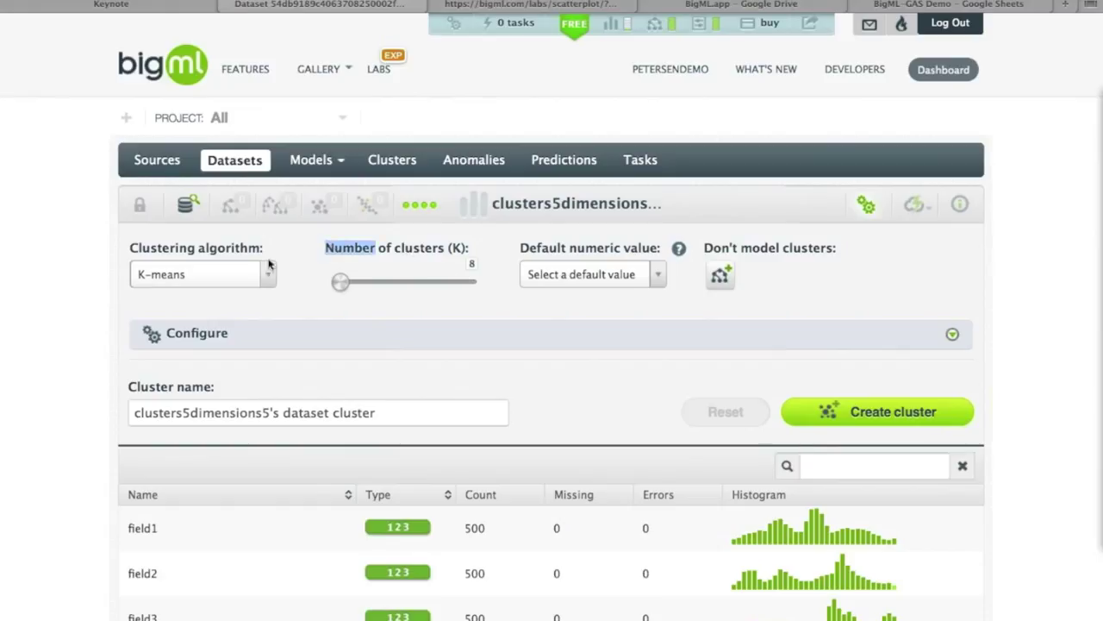
click(200, 281)
click(202, 317)
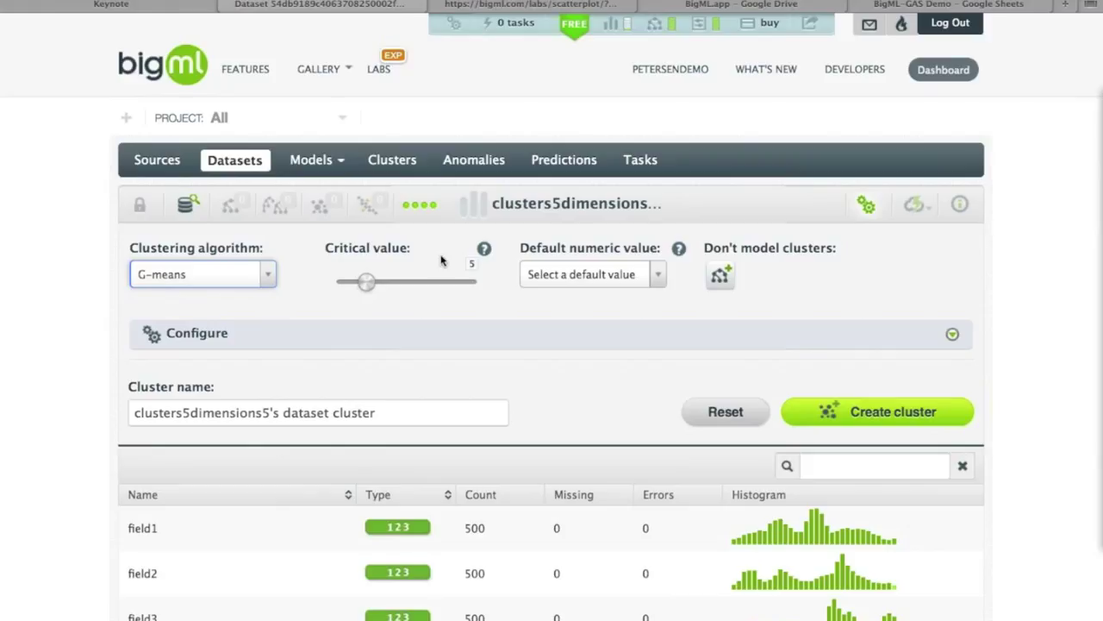
mouse_move(485, 249)
click(557, 276)
click(596, 362)
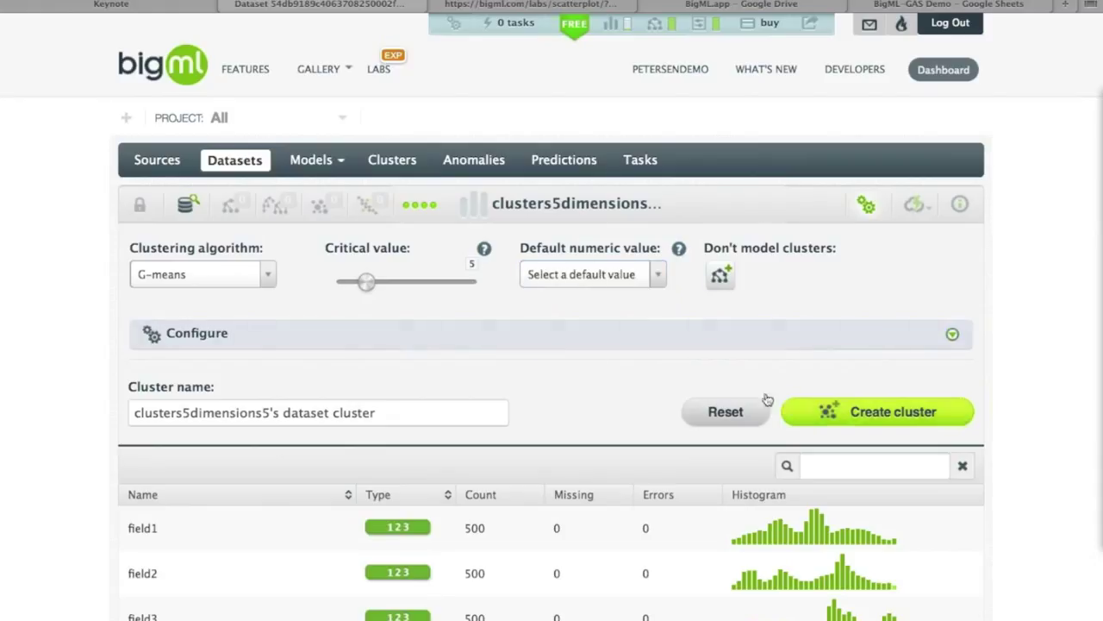
click(849, 414)
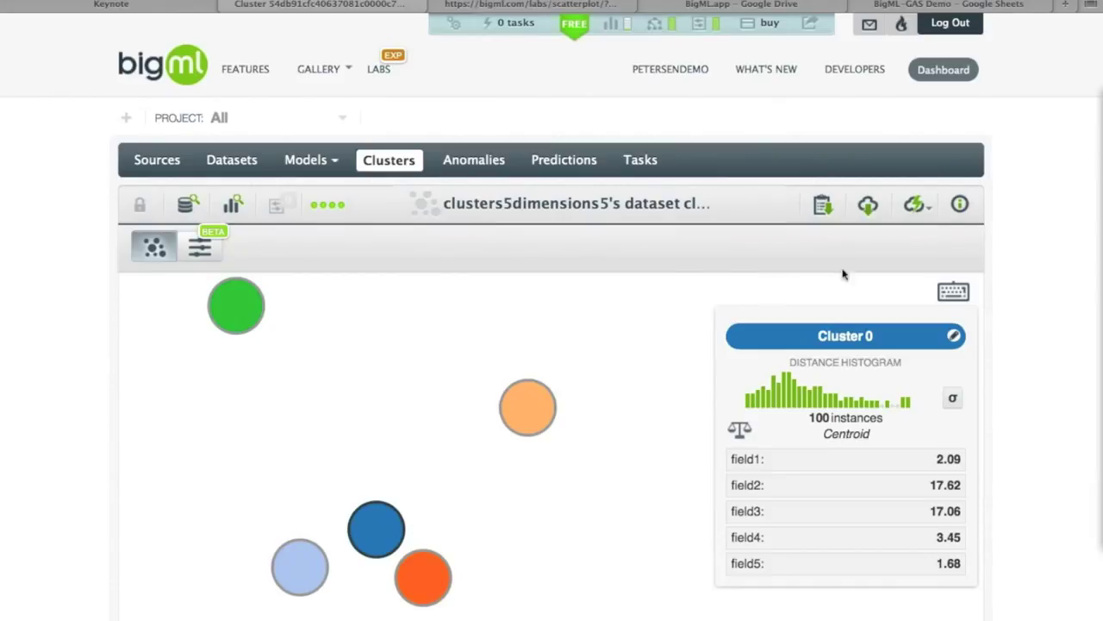
Set up a batch centroid for the new cluster with clusters5dimensions5's dataset as the input.
mouse_move(896, 217)
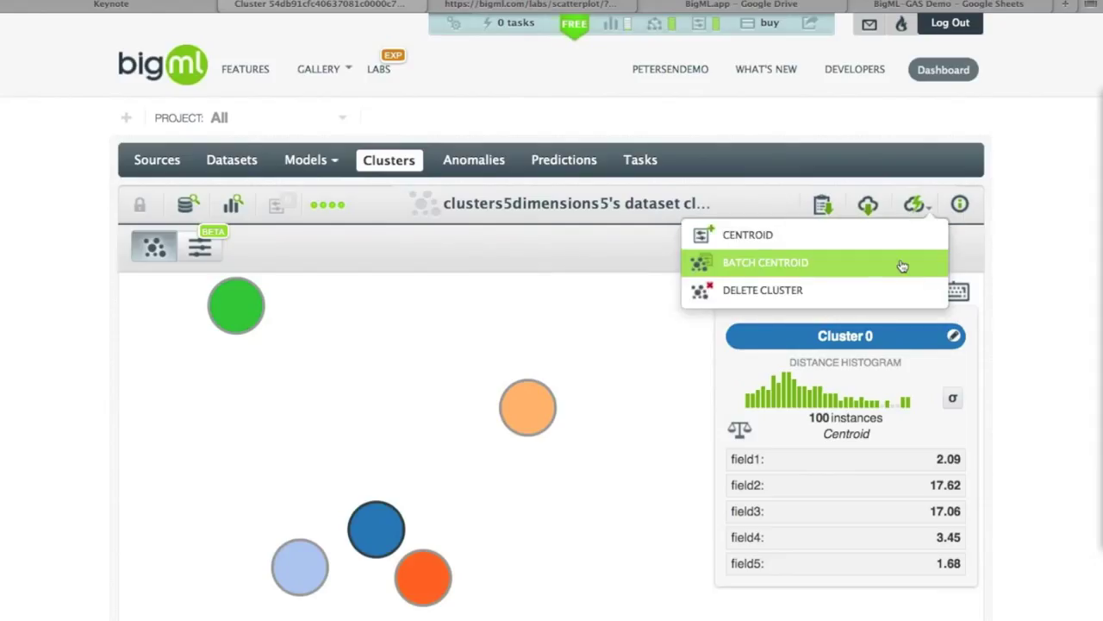
click(902, 264)
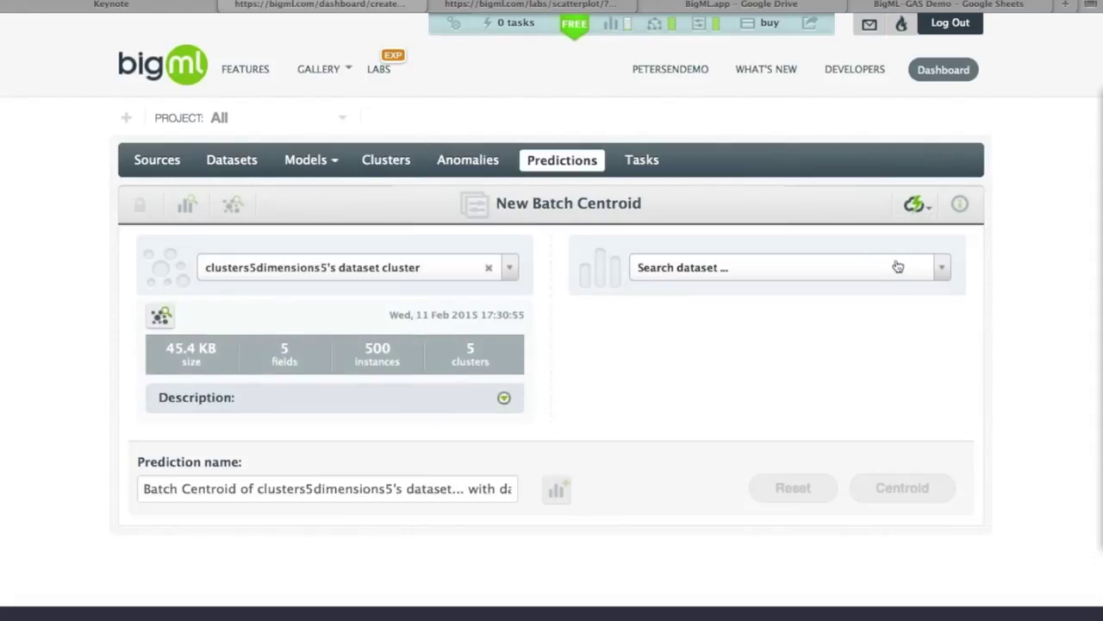
click(854, 266)
text(cl)
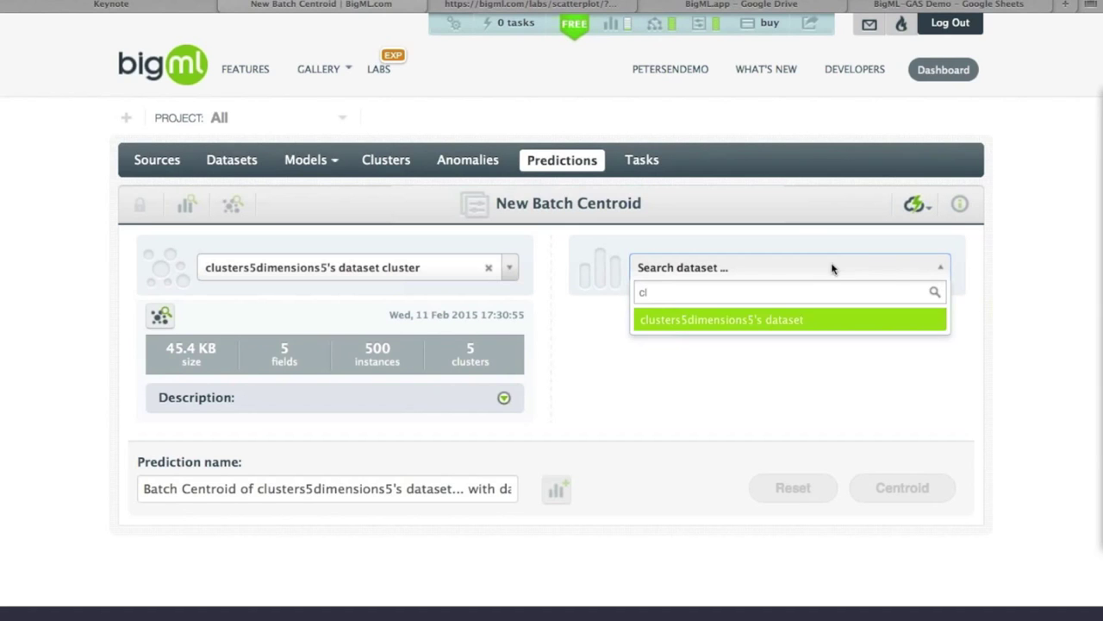
click(795, 320)
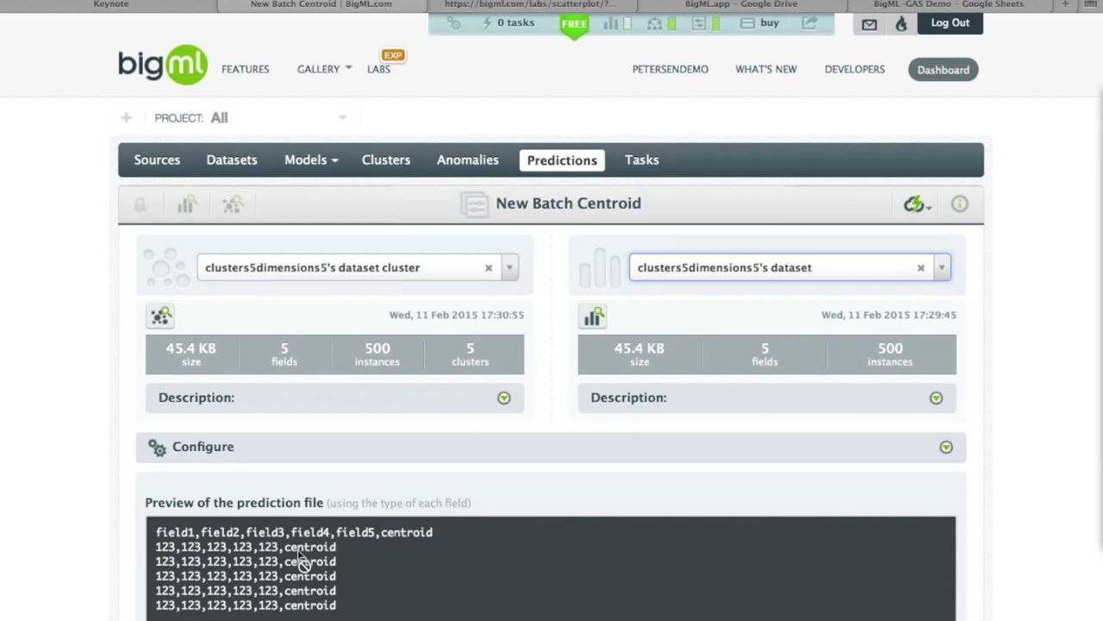
Run the batch centroid with its output saved as a new dataset, and open that output dataset.
scroll(400, 475, down, 1)
scroll(400, 475, down, 5)
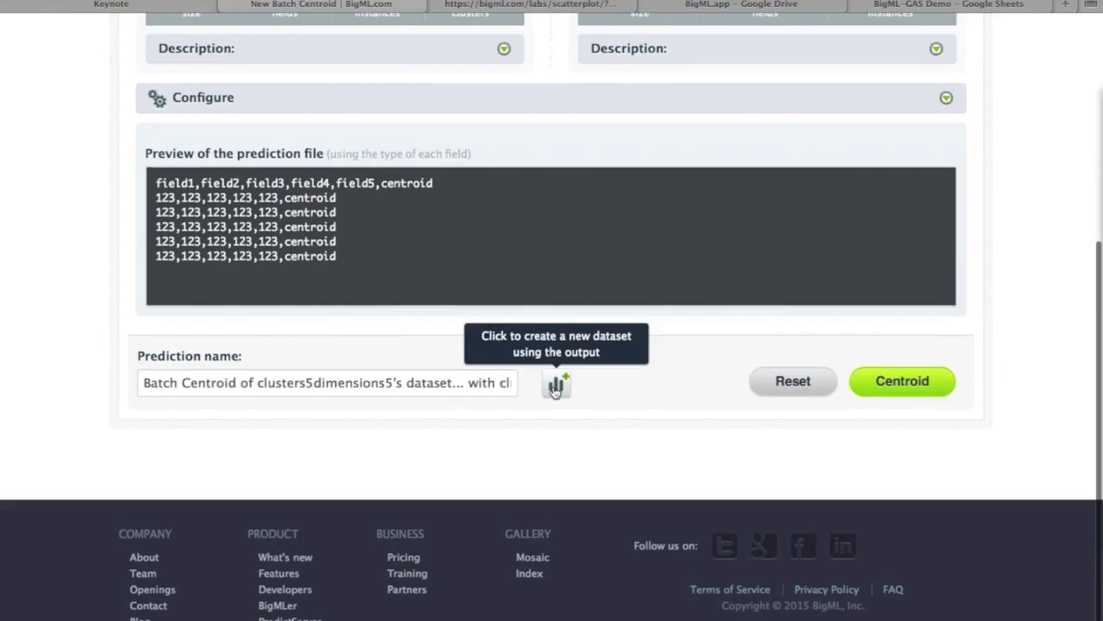
click(873, 393)
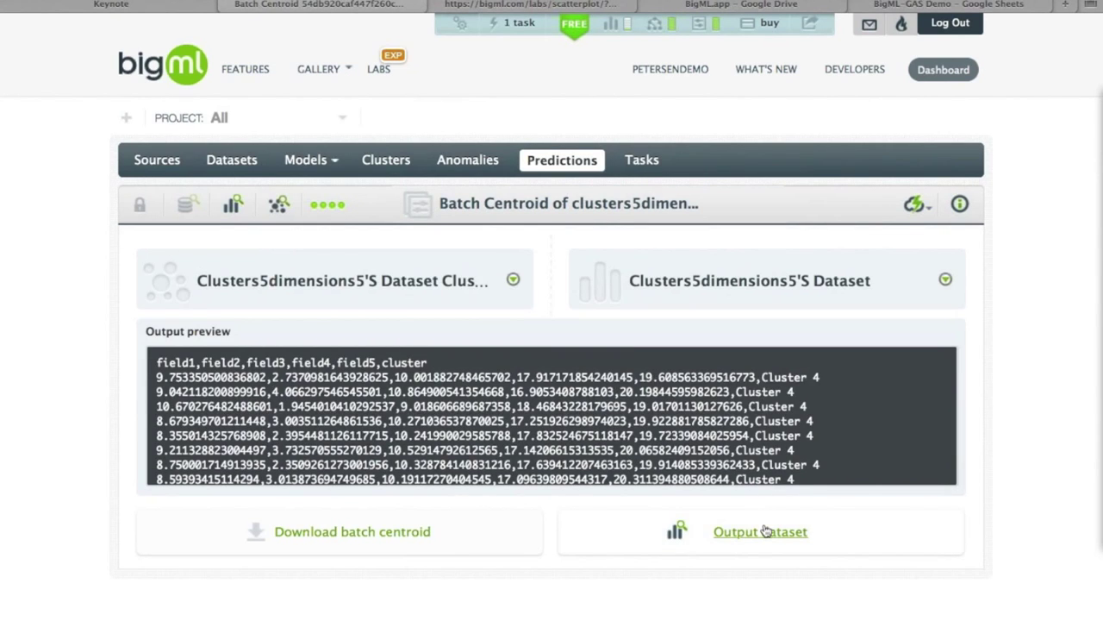
click(766, 531)
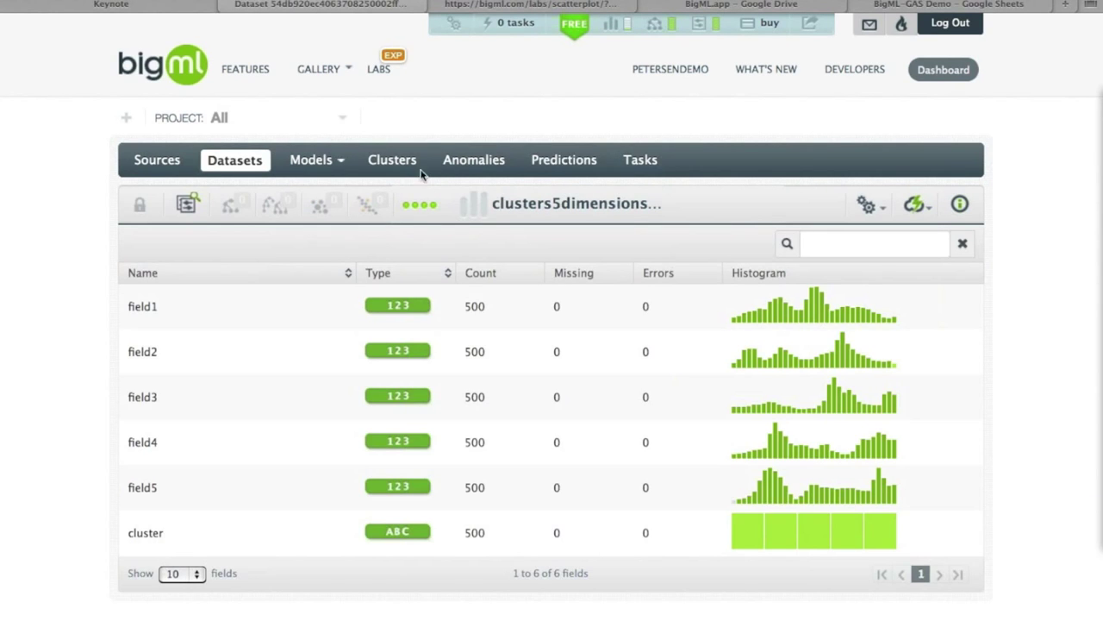
Load the "clusters5dimensions5's dataset - batchcentroid" dataset into the Dynamic Scatterplot.
click(513, 7)
click(694, 90)
text(cl)
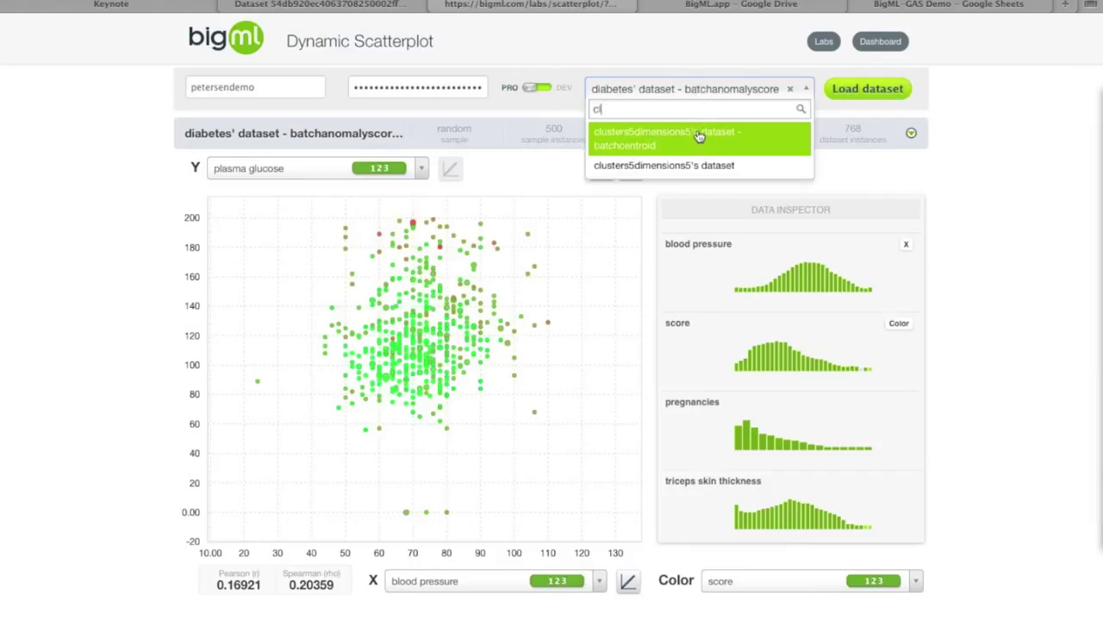
click(699, 137)
click(843, 91)
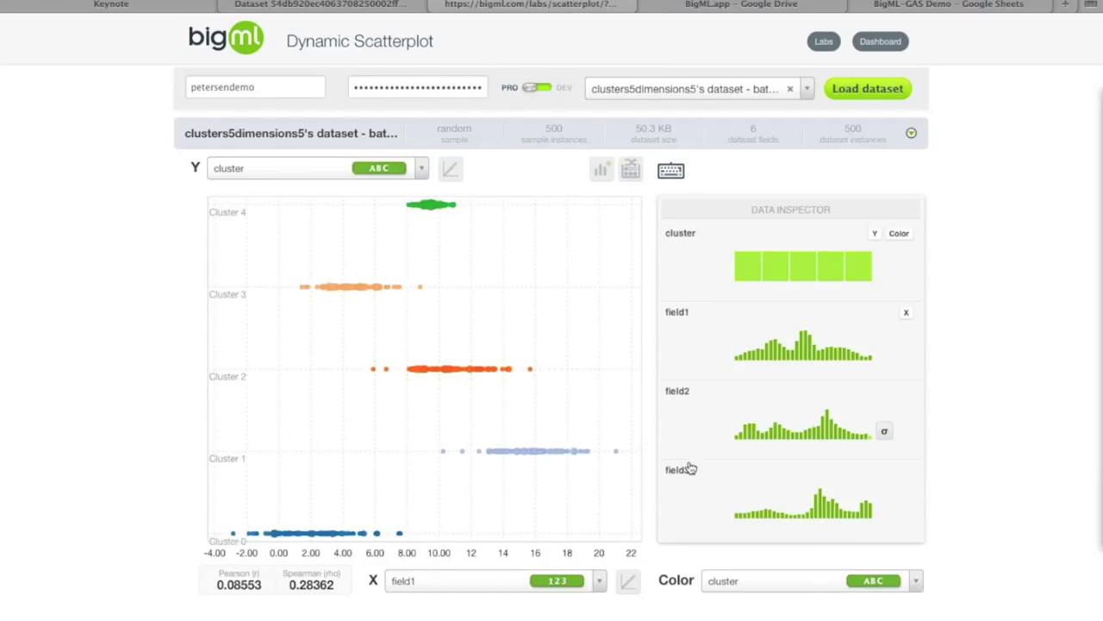
Plot field1 on the Y axis against field2 on the X axis, keep the cluster coloring, and inspect the cluster points.
click(725, 582)
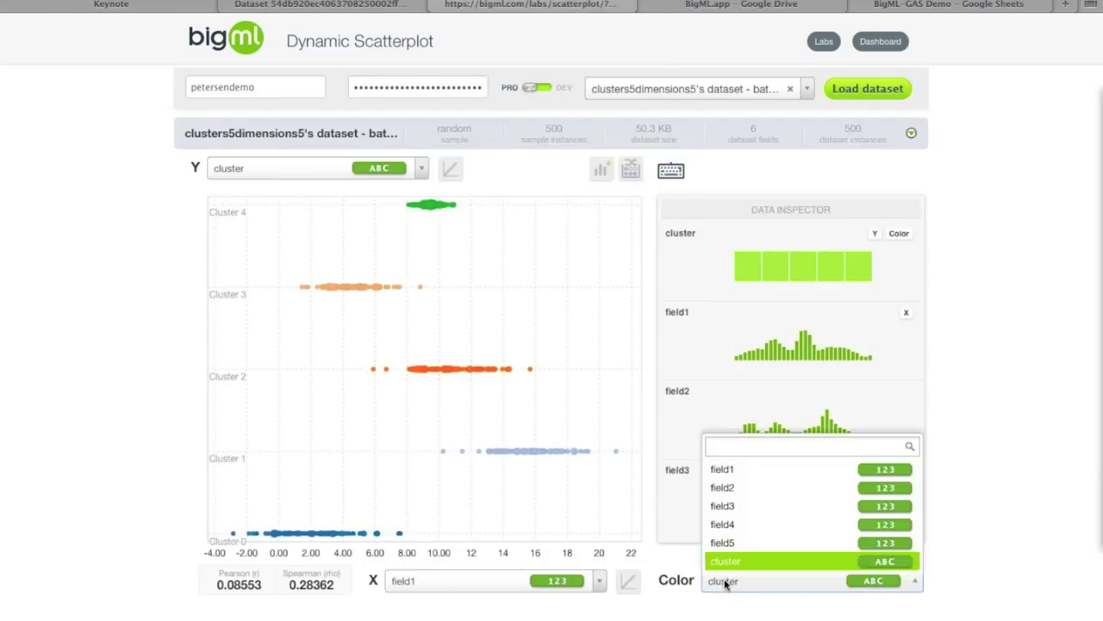
click(725, 583)
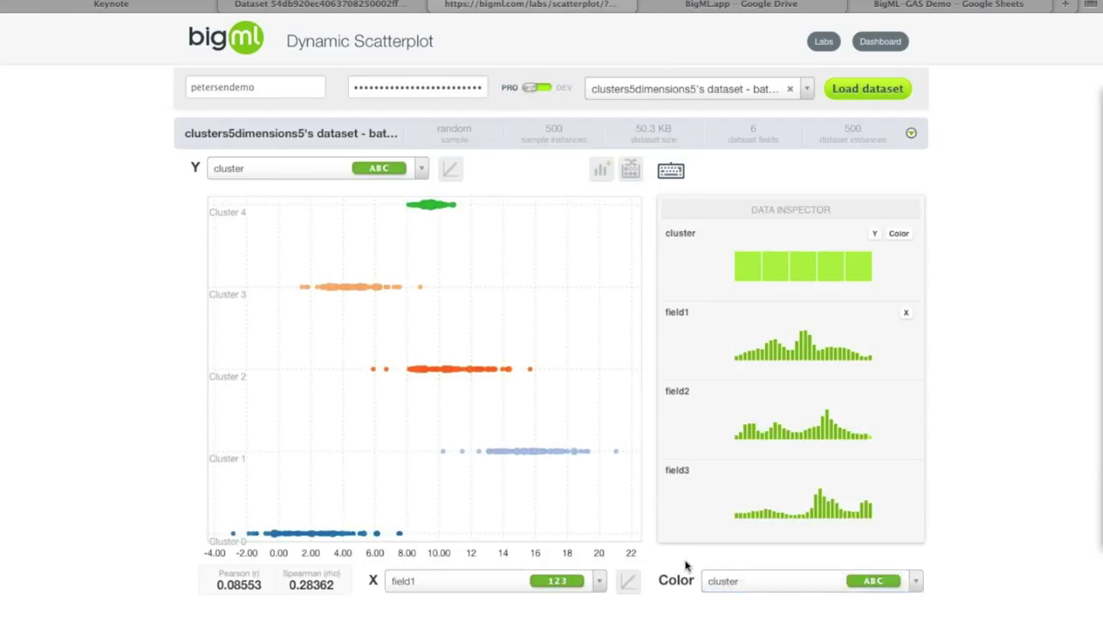
click(284, 173)
click(291, 218)
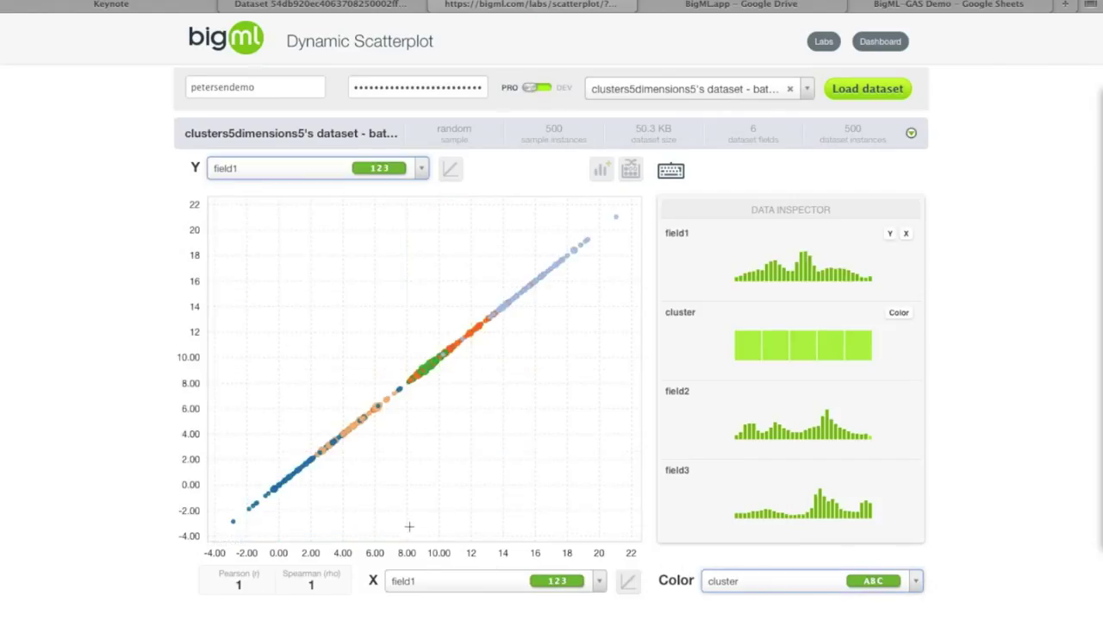
click(431, 583)
click(439, 488)
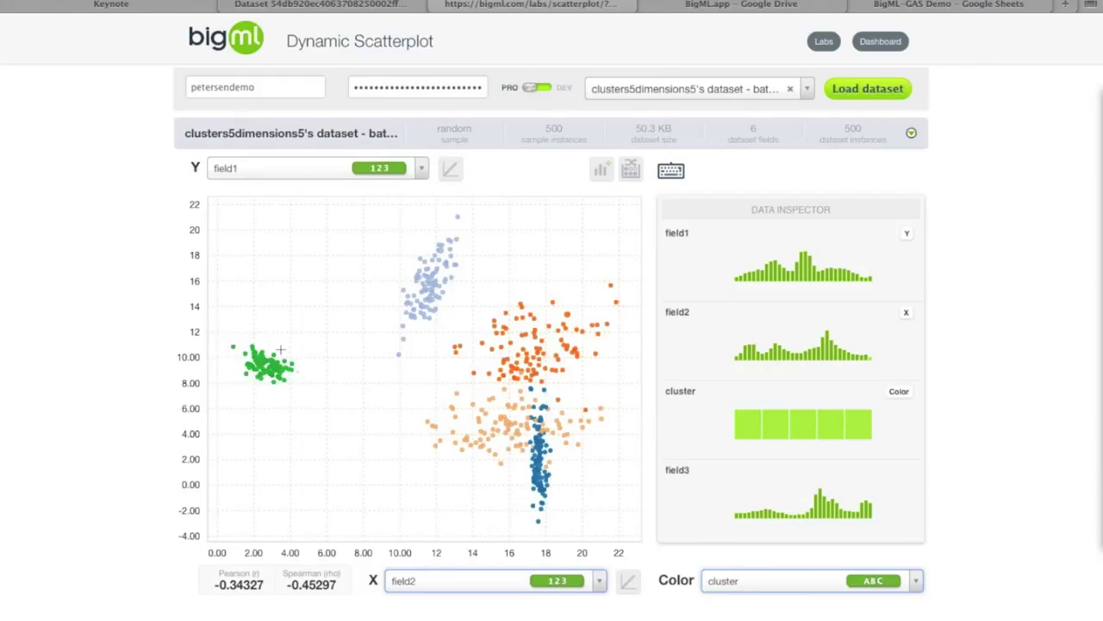
mouse_move(267, 367)
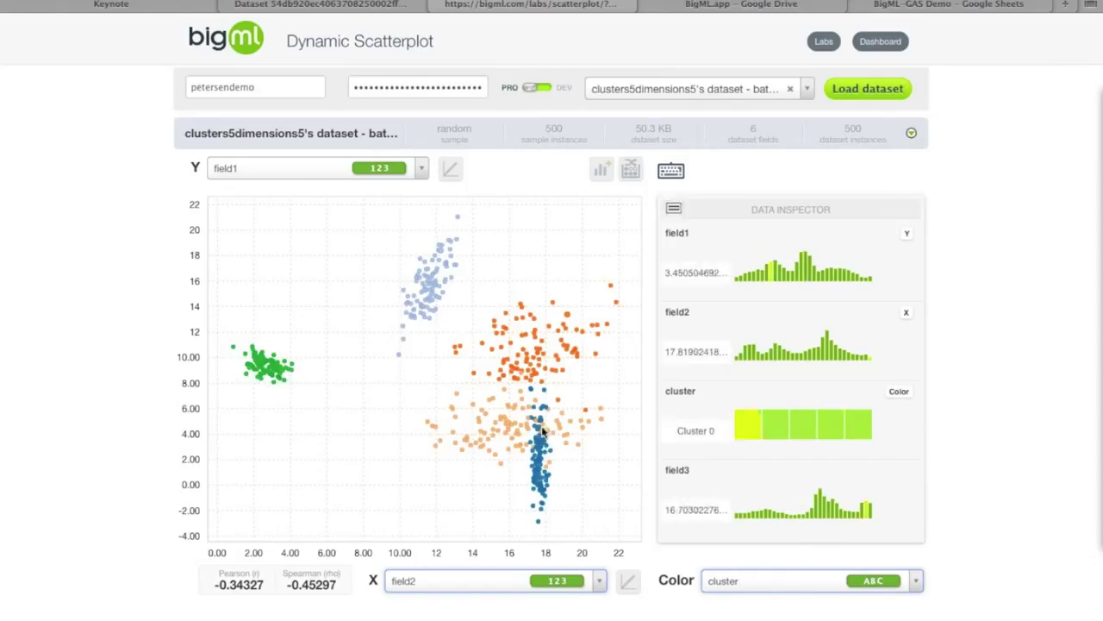
mouse_move(507, 423)
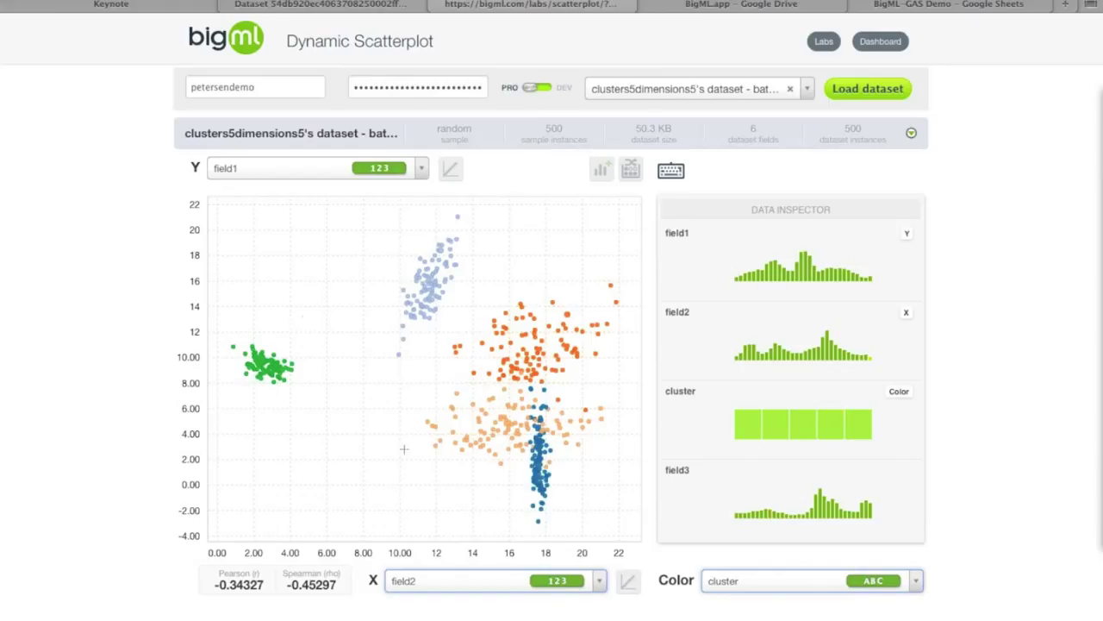
Plot field1 against field3 and field4 in turn, ending with field5 on the X axis.
click(408, 581)
click(408, 507)
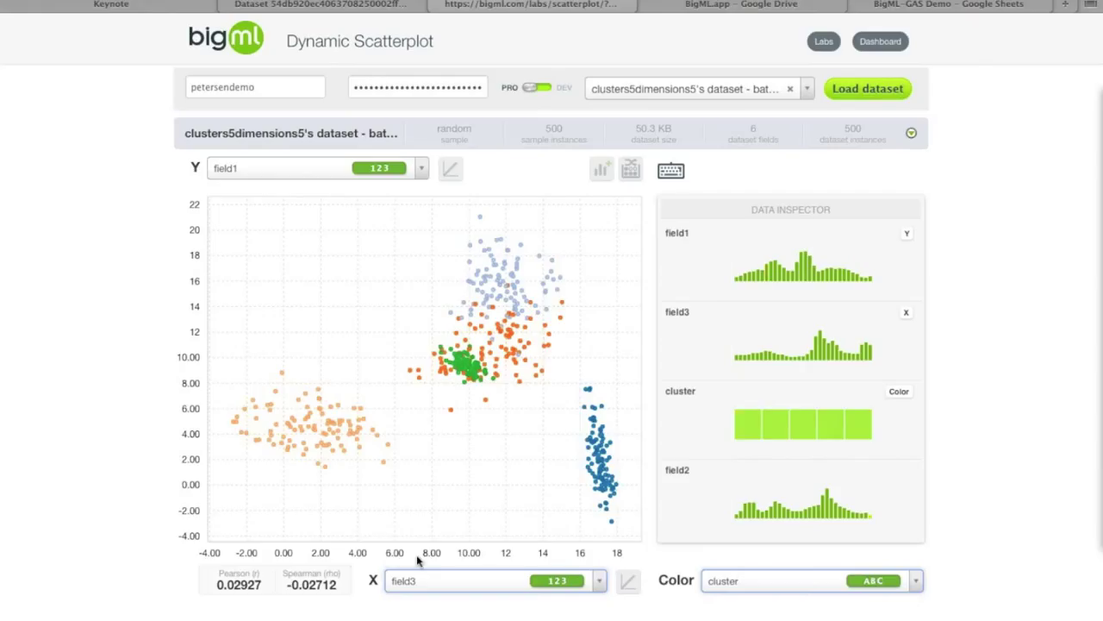
click(431, 582)
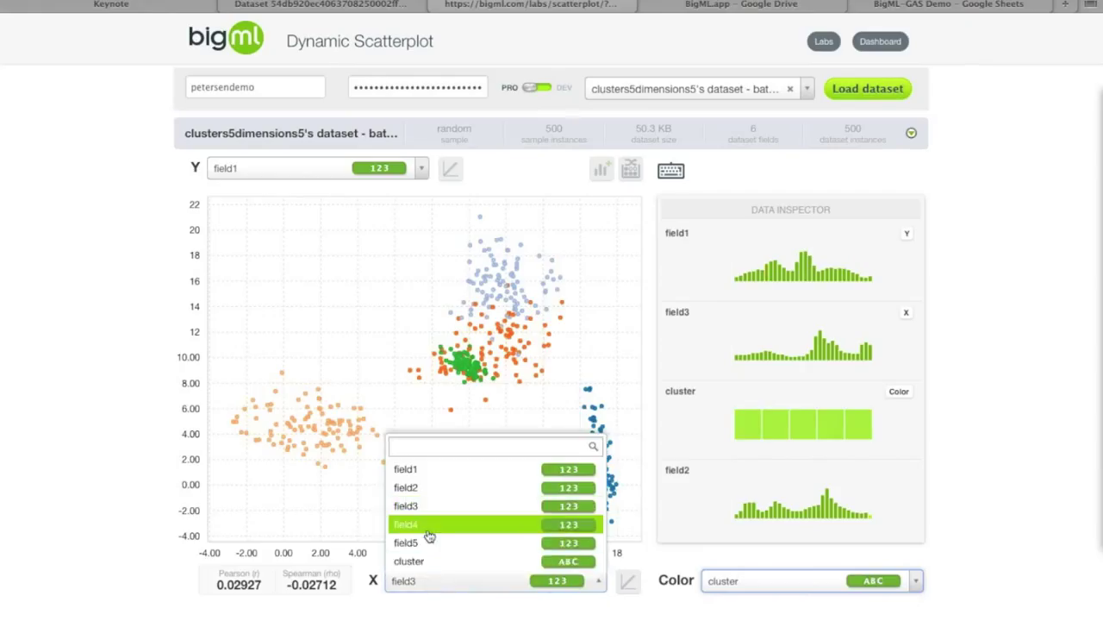
click(429, 528)
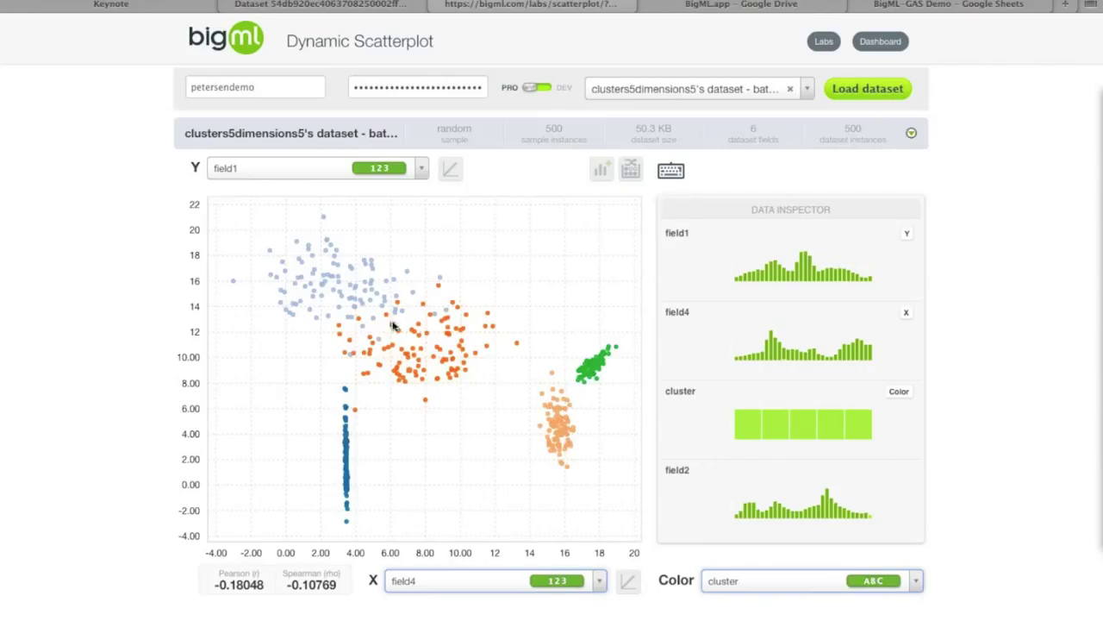
click(446, 583)
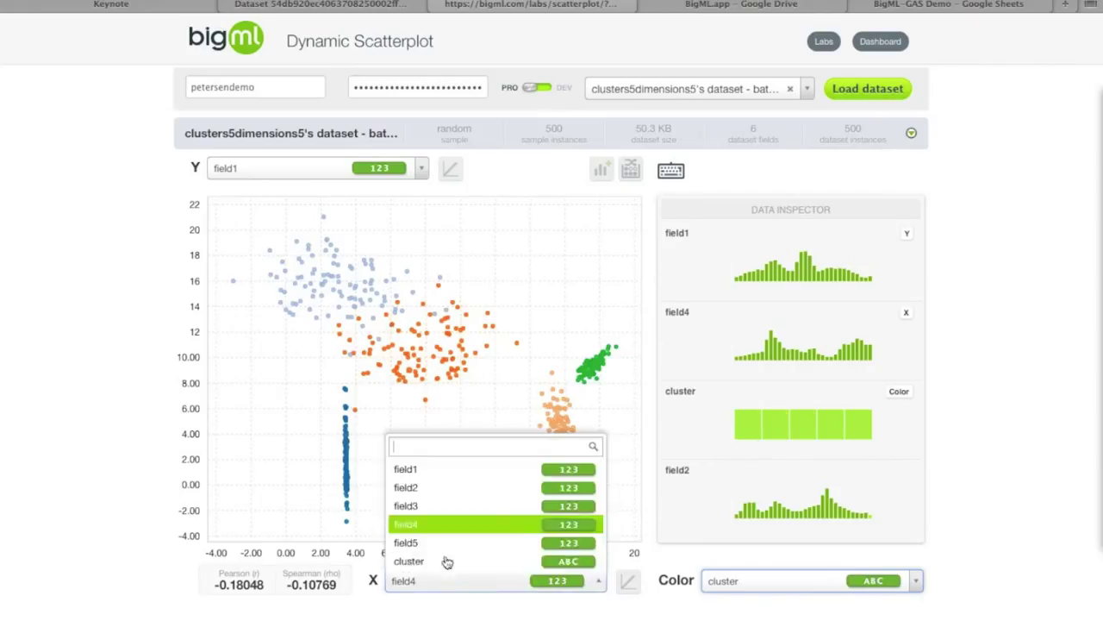
click(444, 544)
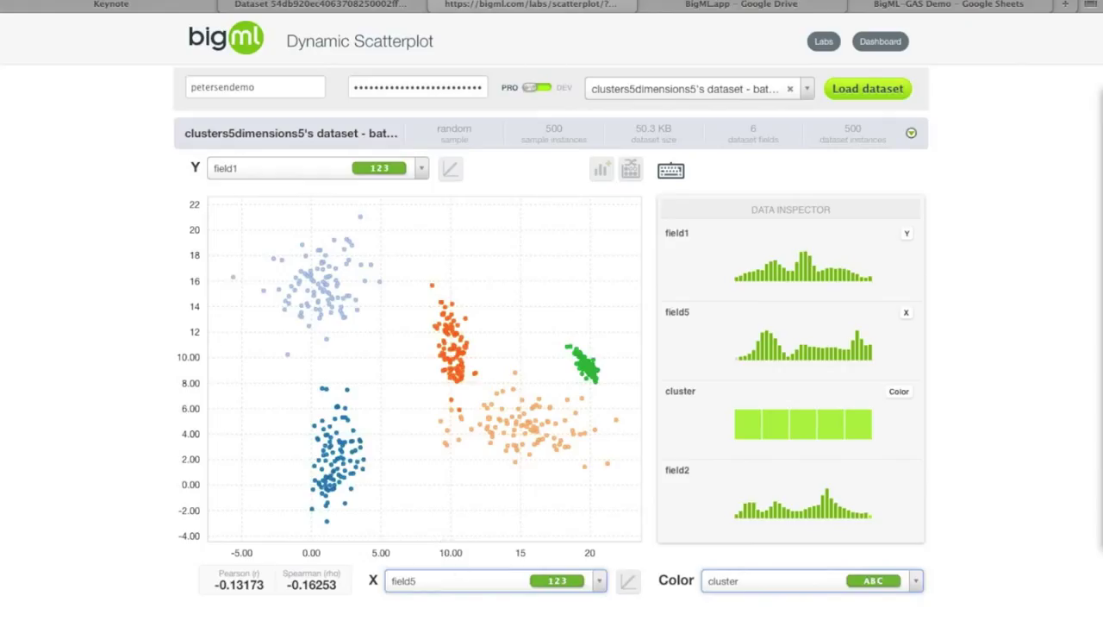
Try coloring the scatterplot points by field5, and restore the coloring by cluster.
click(720, 585)
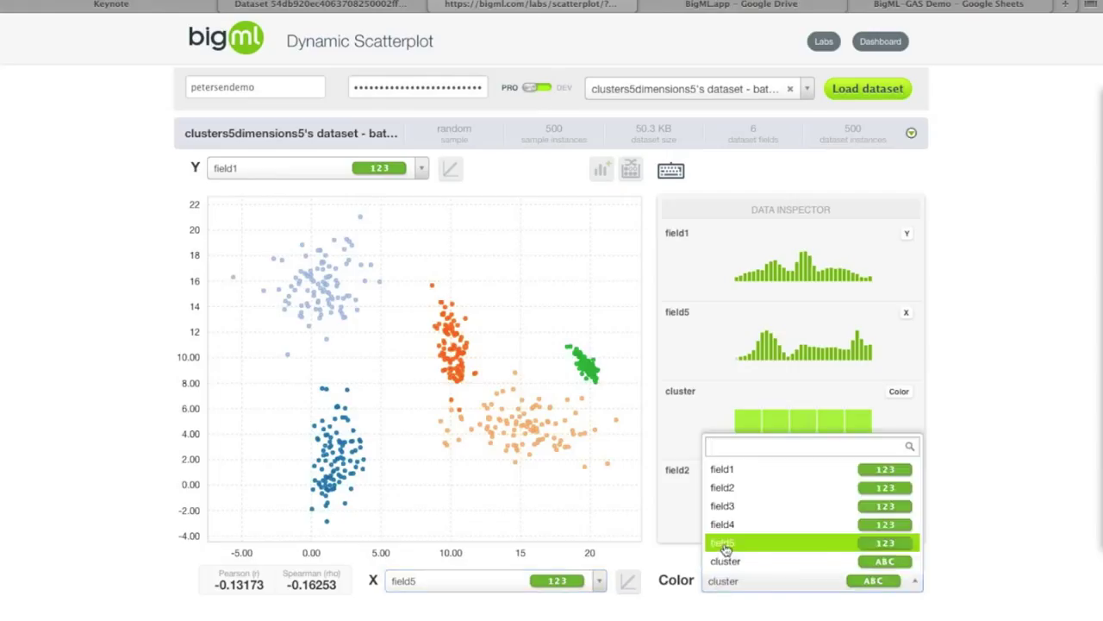
click(725, 545)
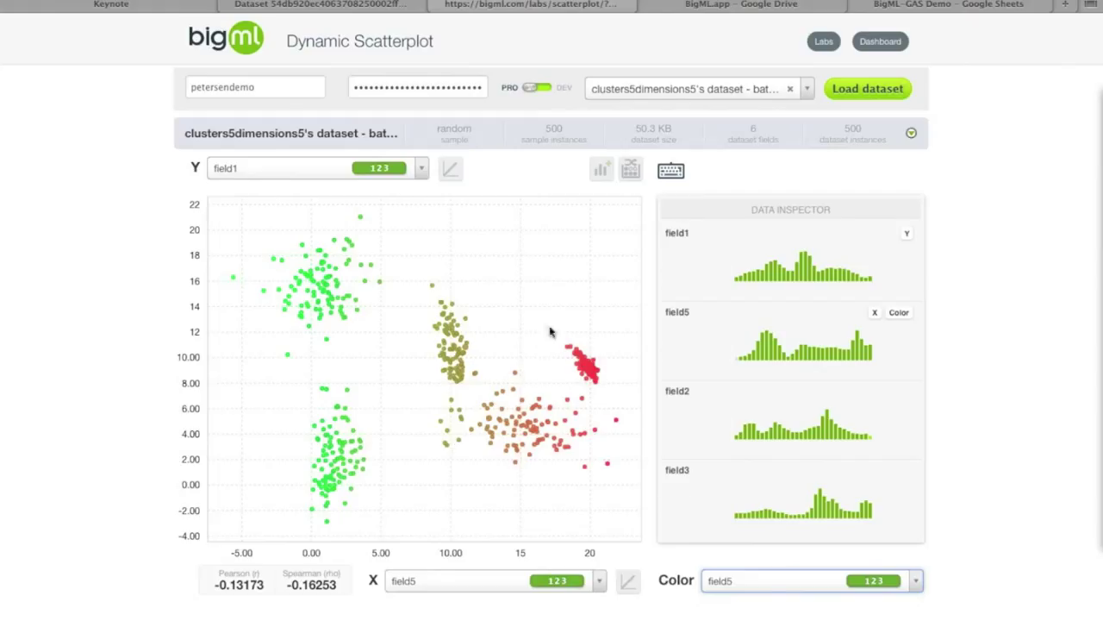
click(768, 582)
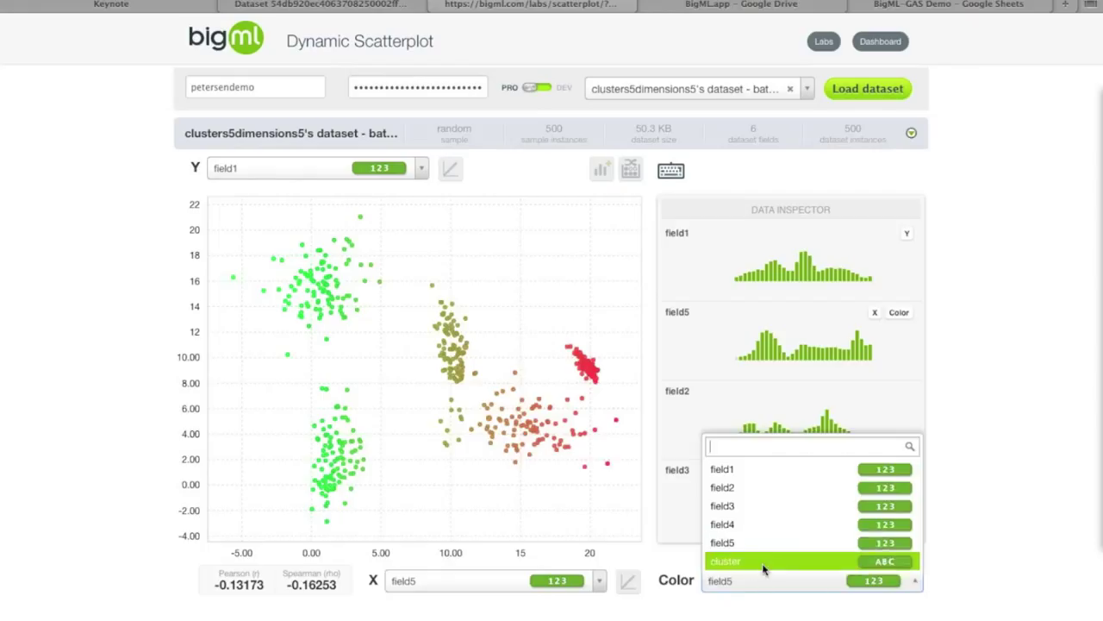
click(764, 564)
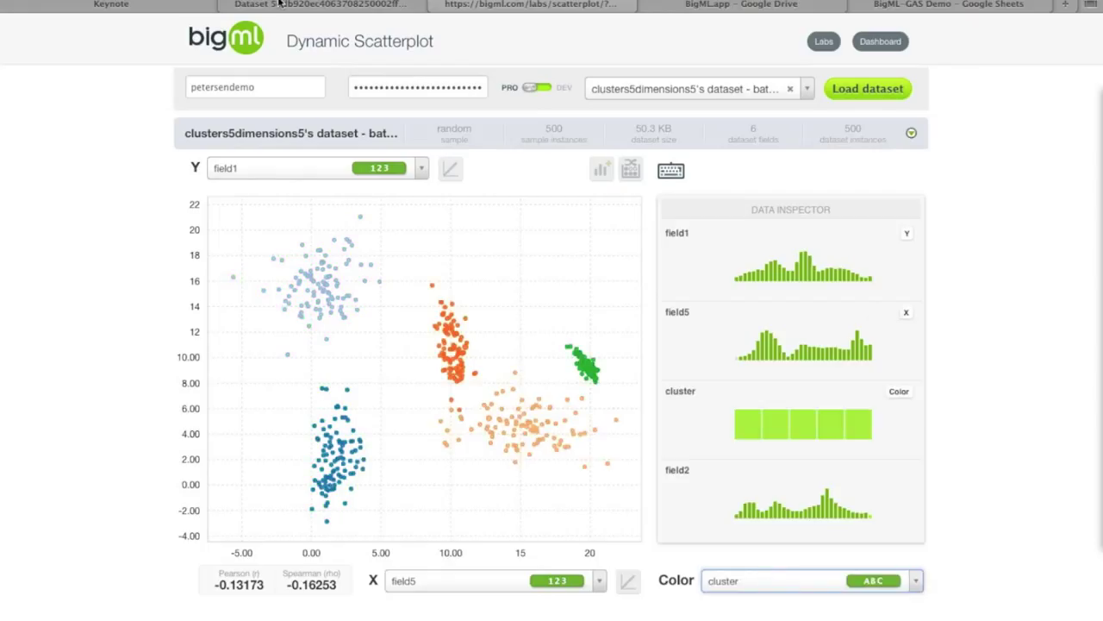
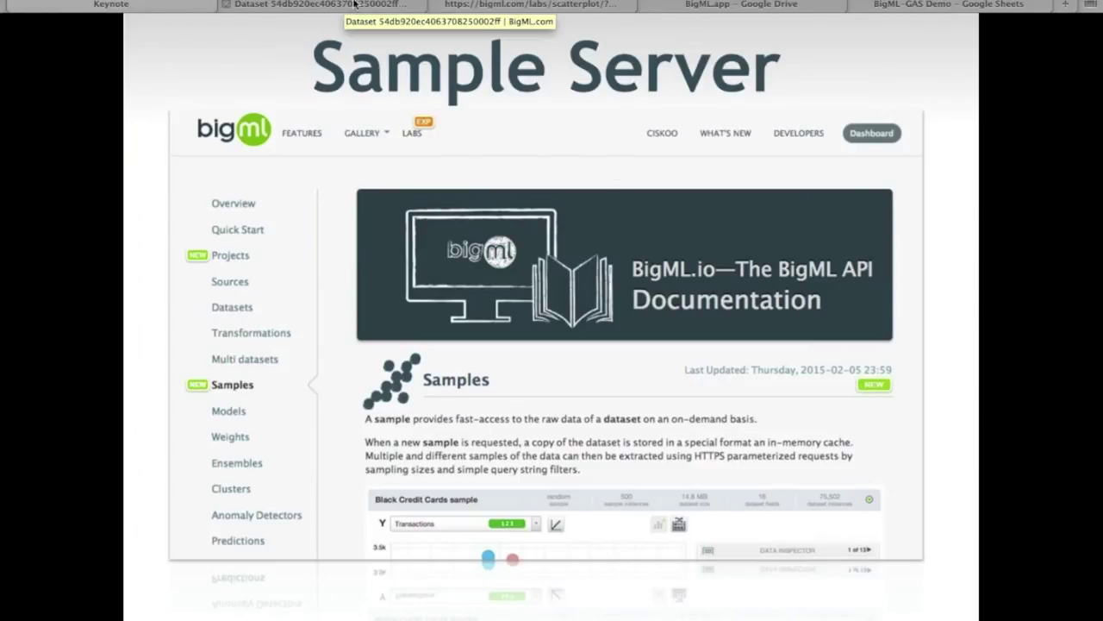
Open the Samples page of the BigML API documentation and look through its sections on creating and retrieving a sample.
click(482, 4)
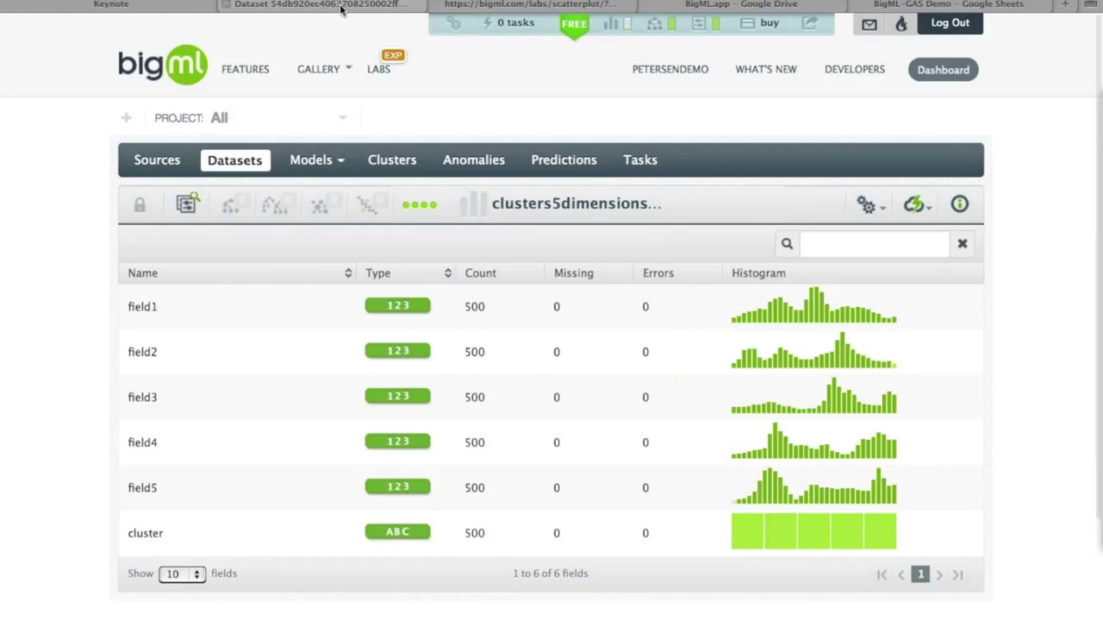
click(226, 5)
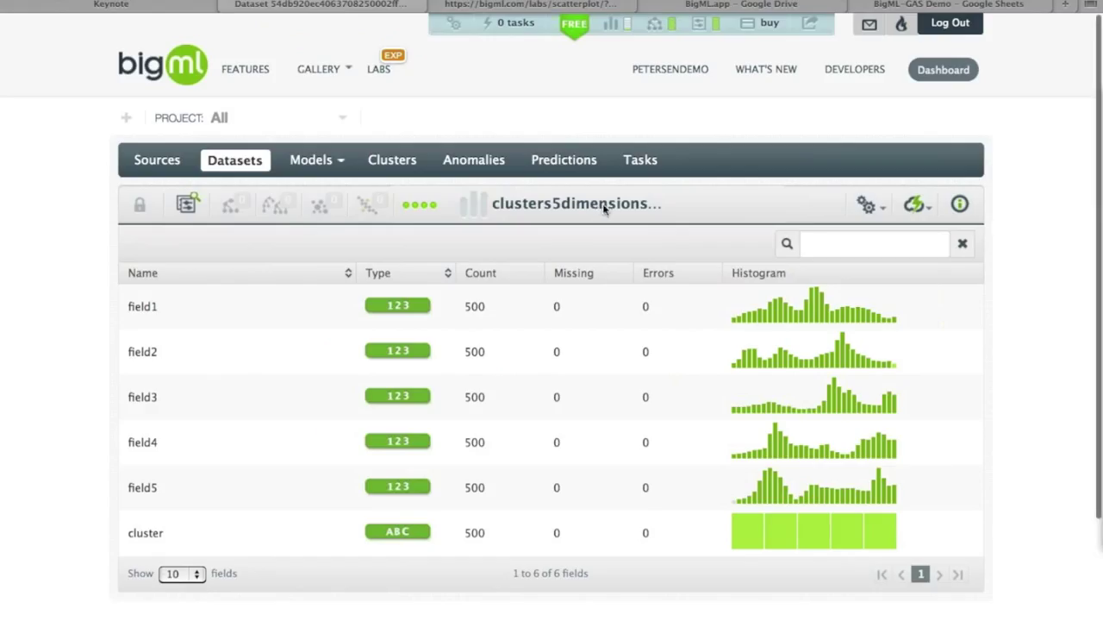
click(840, 72)
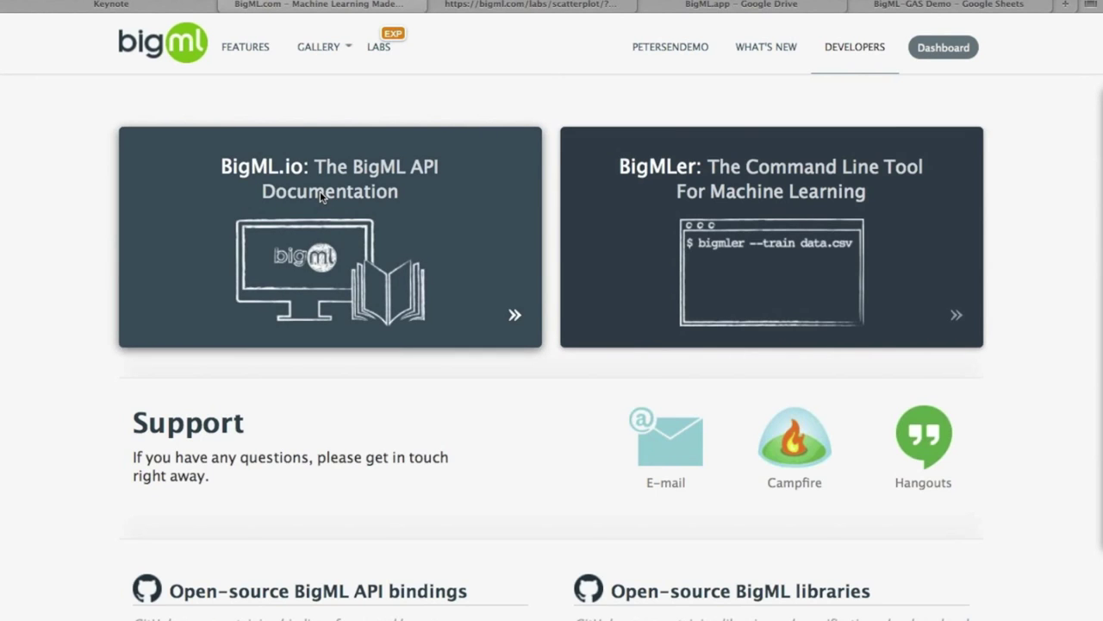
click(320, 197)
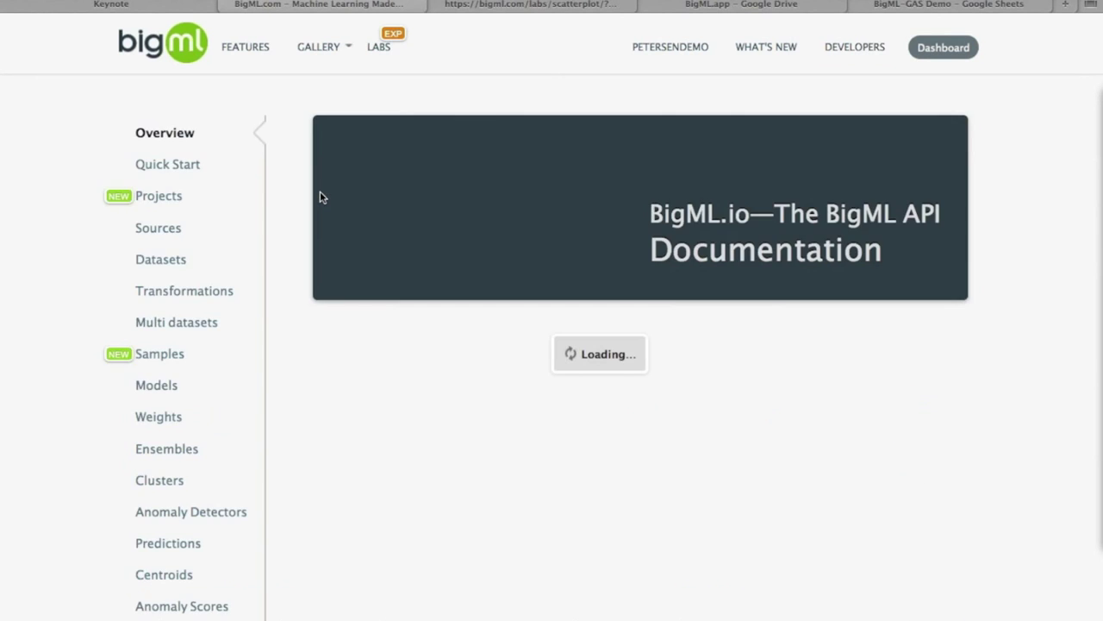
click(170, 354)
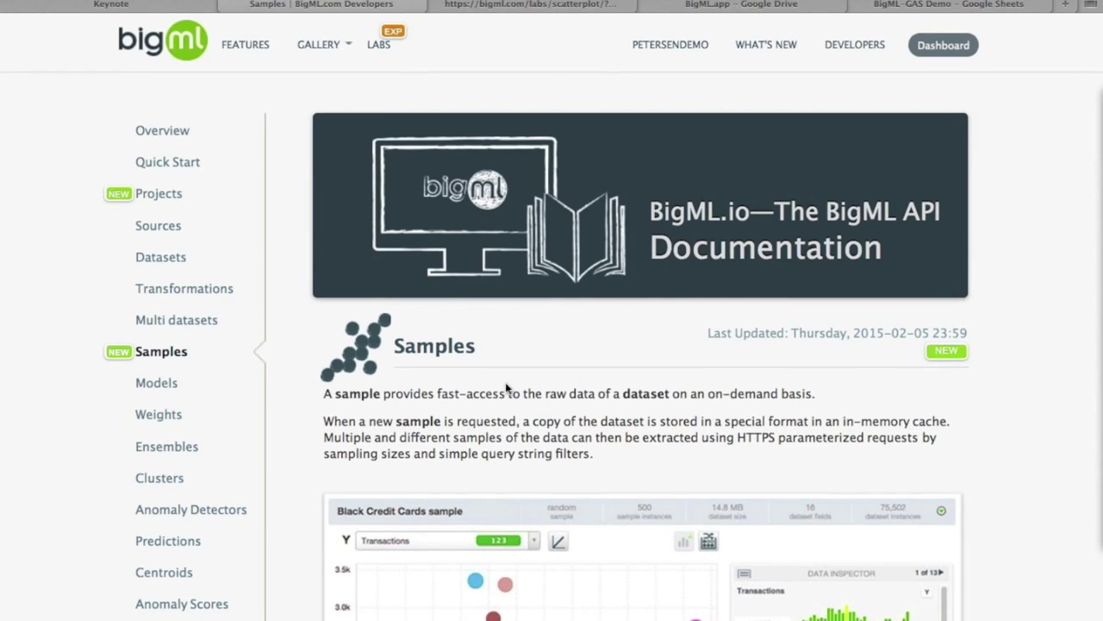
scroll(506, 386, down, 15)
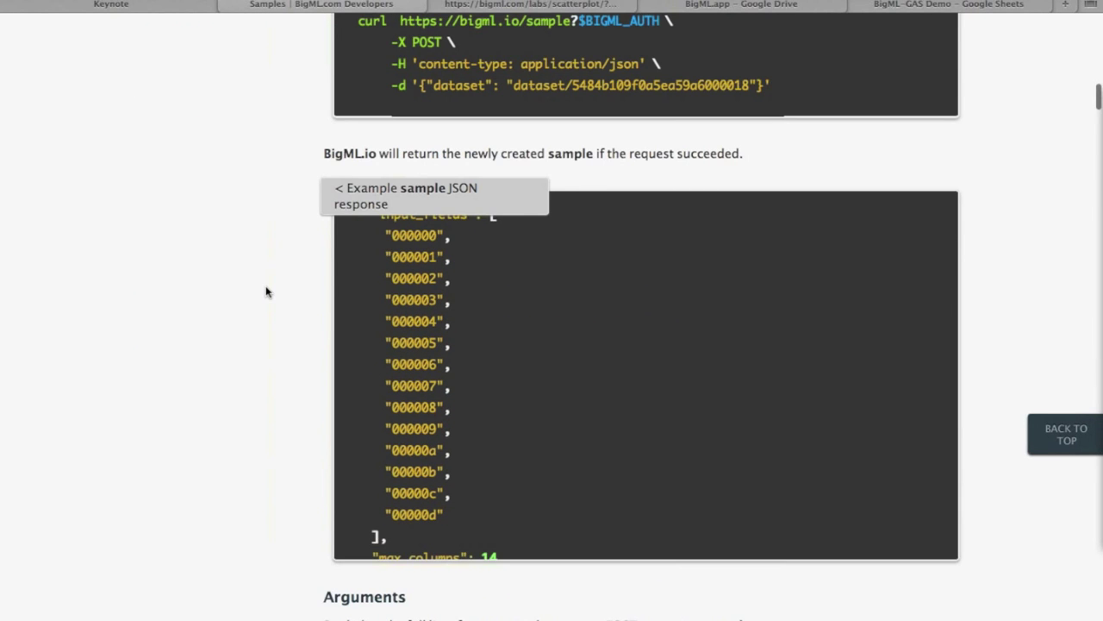
scroll(267, 293, down, 6)
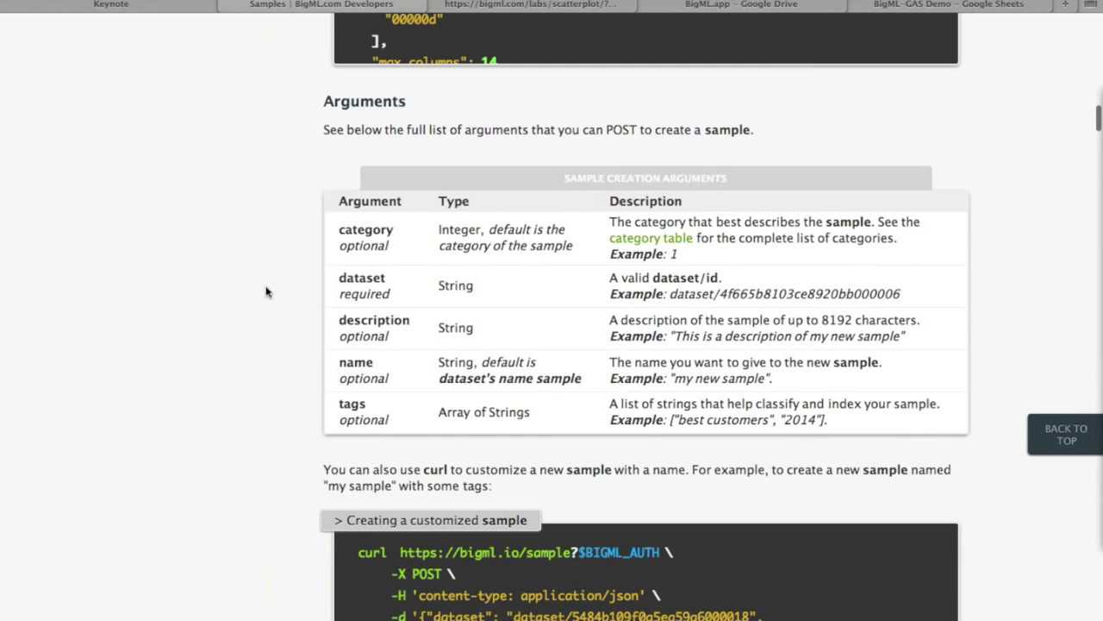
scroll(266, 292, down, 6)
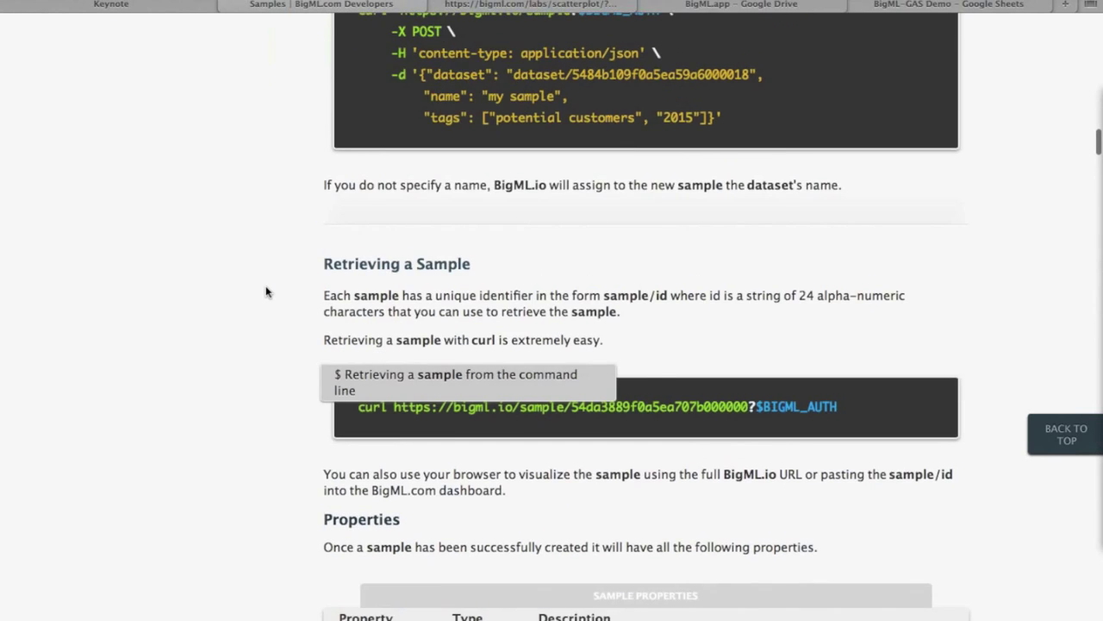
Return from the API documentation to the BigML dashboard, and switch to the Keynote presentation.
scroll(266, 292, up, 20)
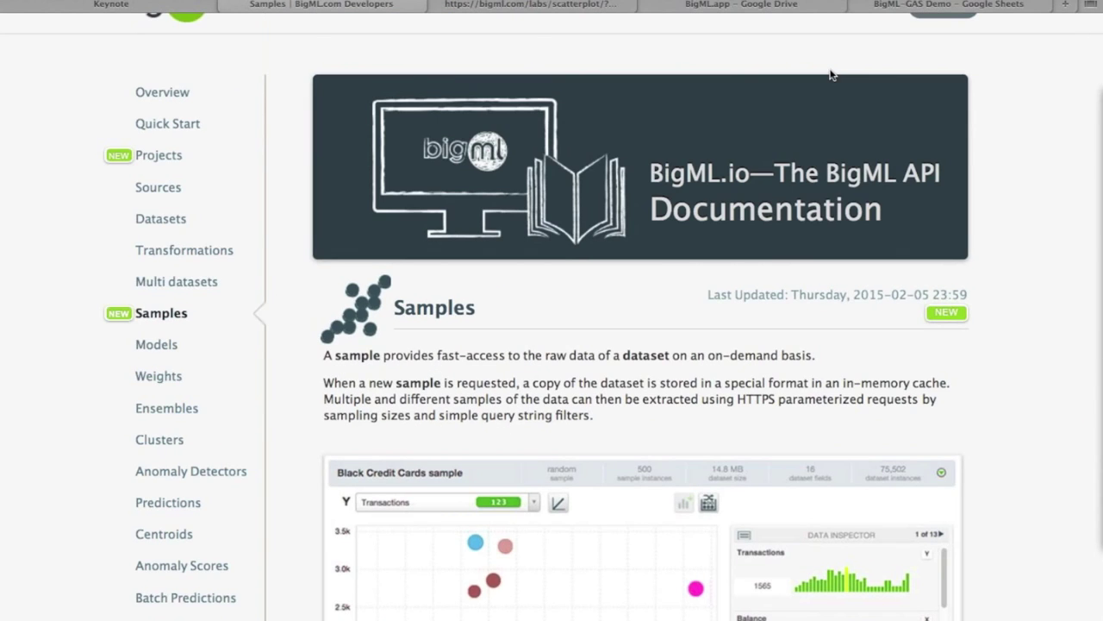
scroll(830, 69, up, 2)
click(944, 50)
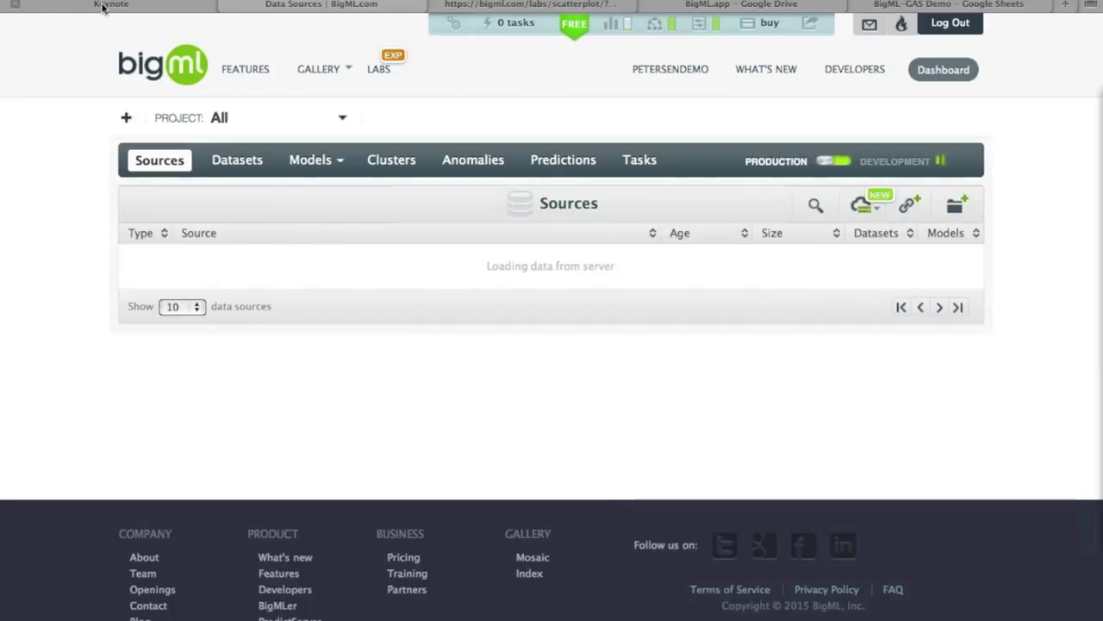
click(96, 5)
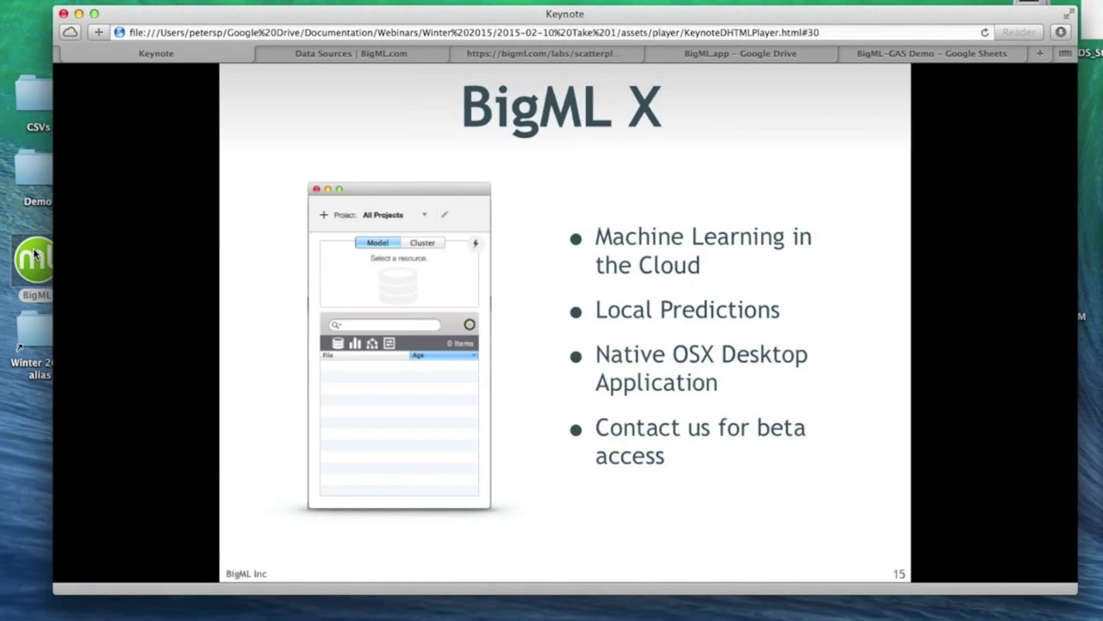
Try to log in to the BigML desktop app with the username and account password, and close the login window.
double_click(34, 254)
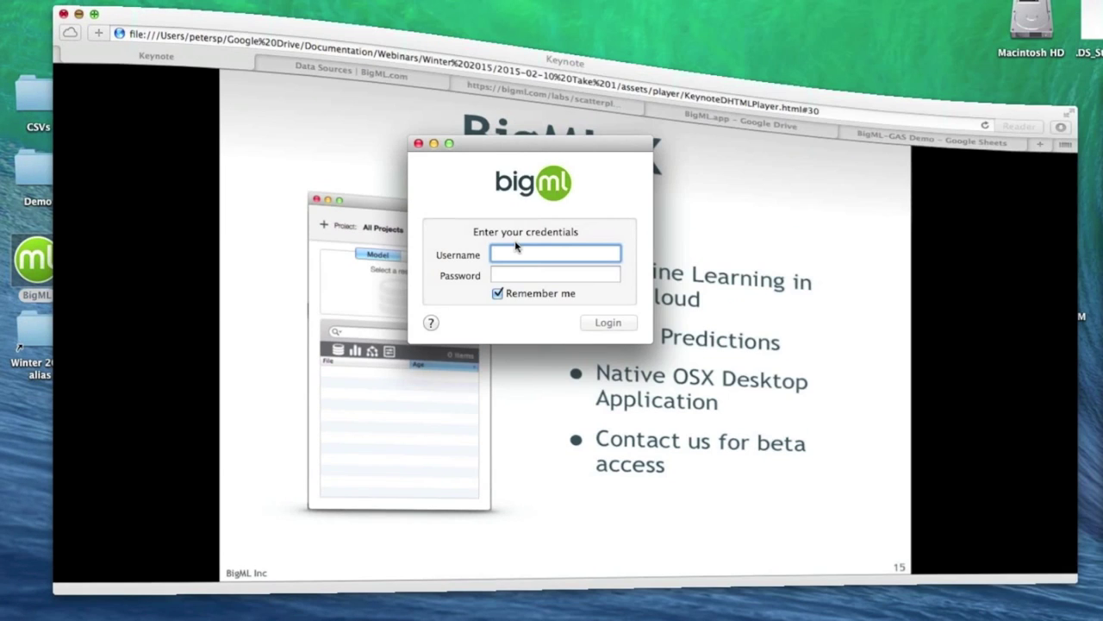
text(petersendemo)
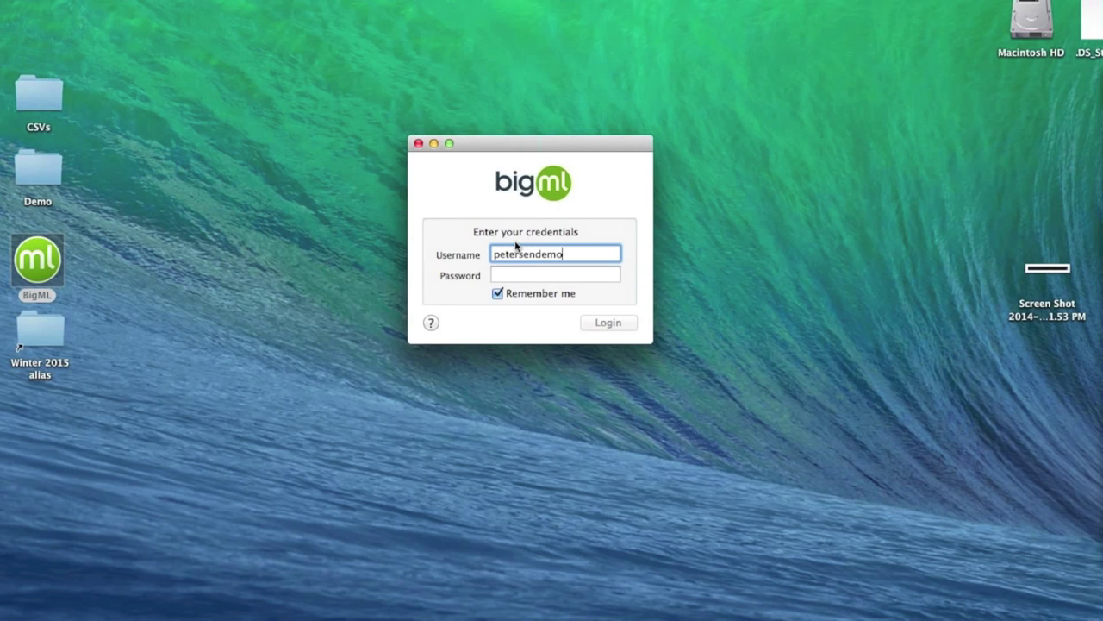
key(Tab)
text(********)
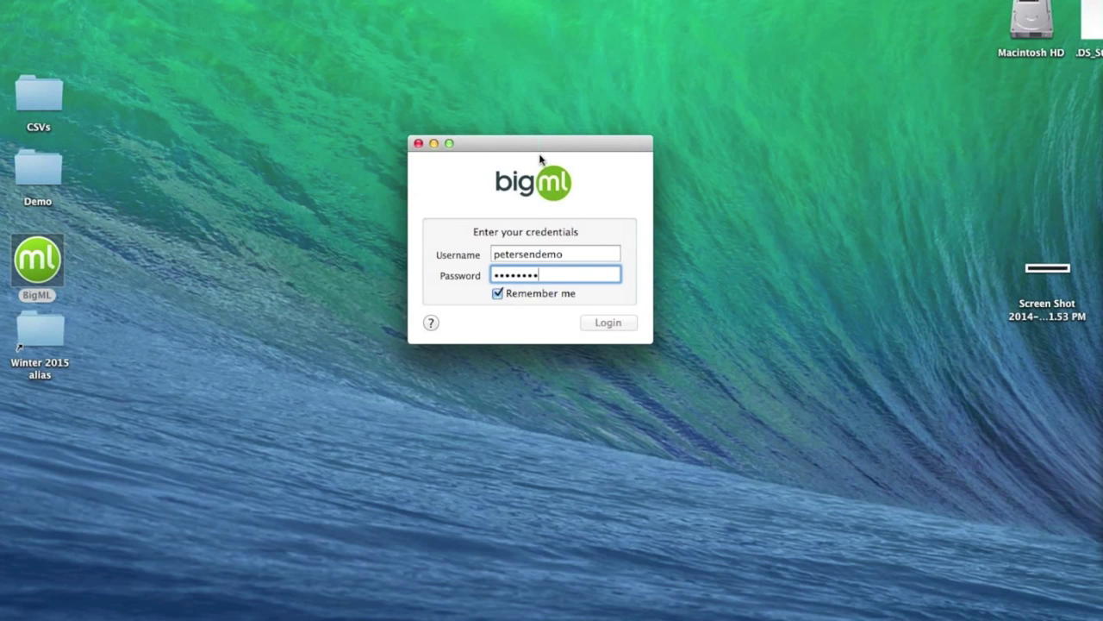
double_click(551, 276)
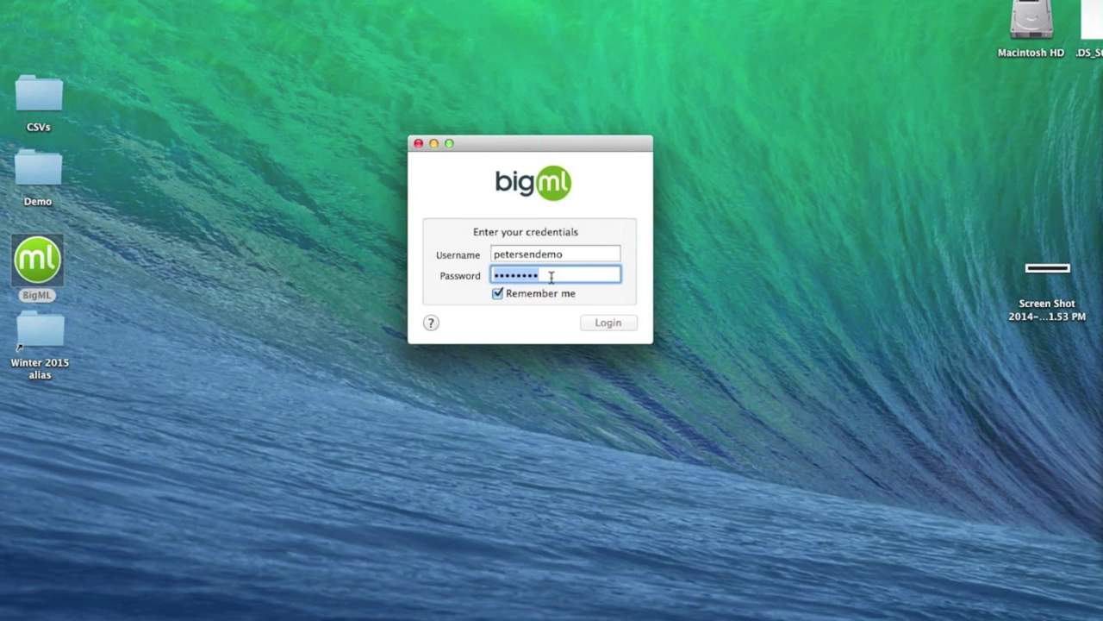
text(••••••••)
click(418, 144)
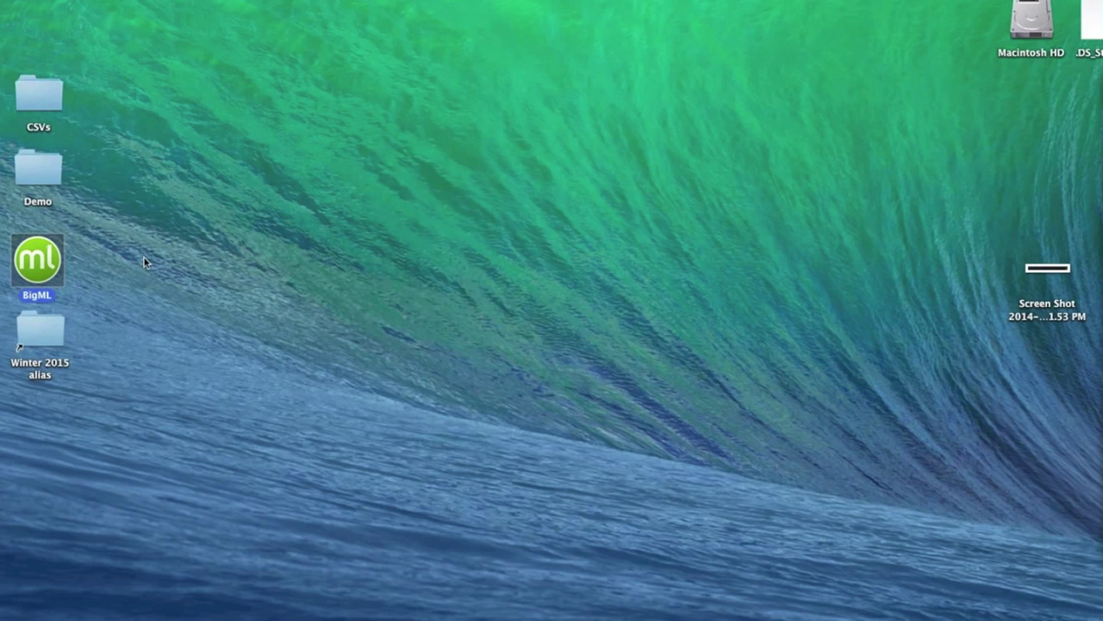
Relaunch the BigML desktop app and log in with the username and account password, keeping Remember me enabled.
double_click(48, 254)
text(petersendemo)
key(Tab)
text(•••)
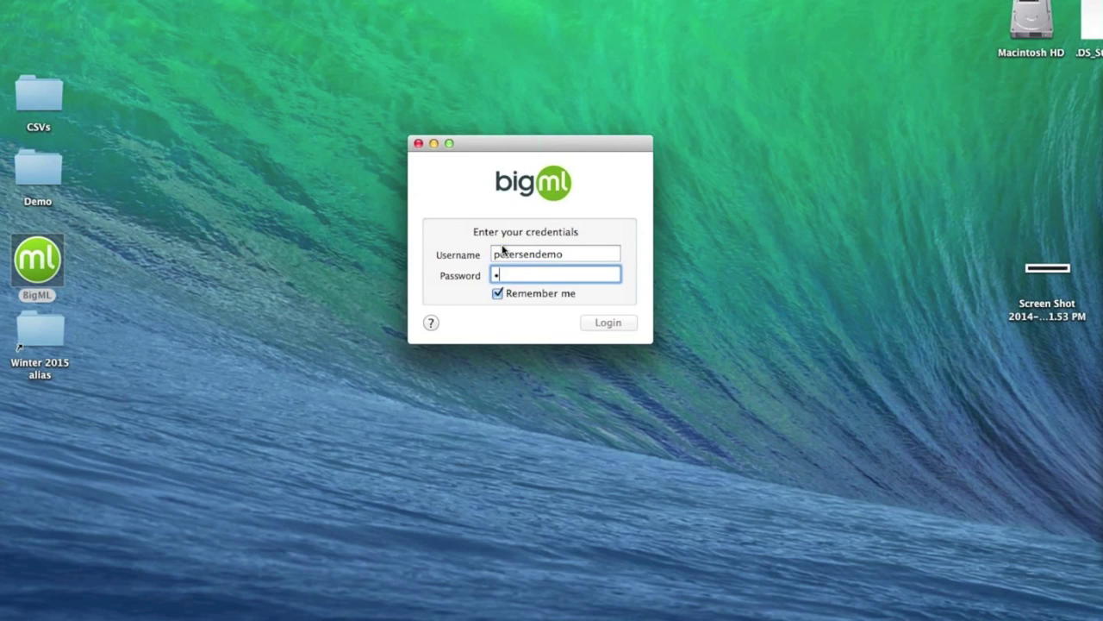
text(•••••)
key(Tab)
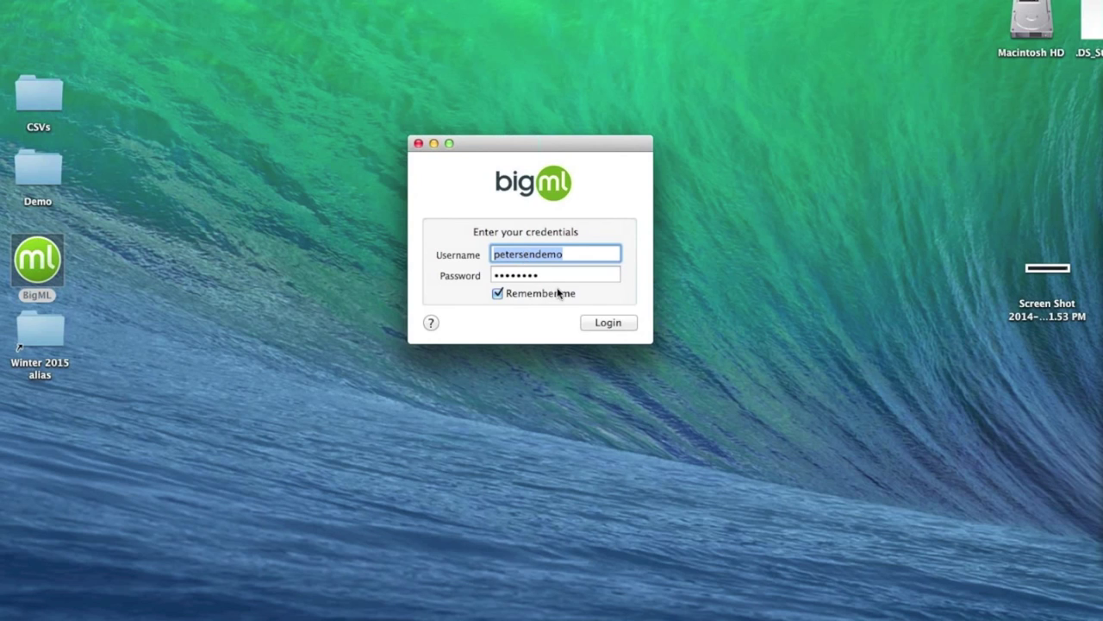
click(593, 322)
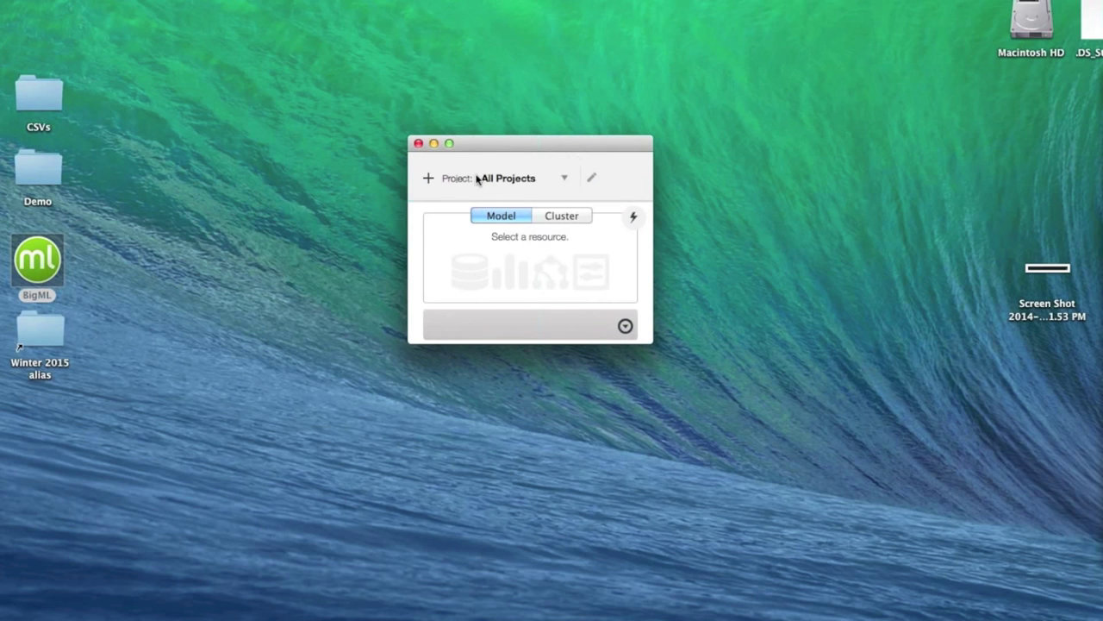
Check the list of available projects, preview the Cluster mode, and return to Model mode.
click(565, 177)
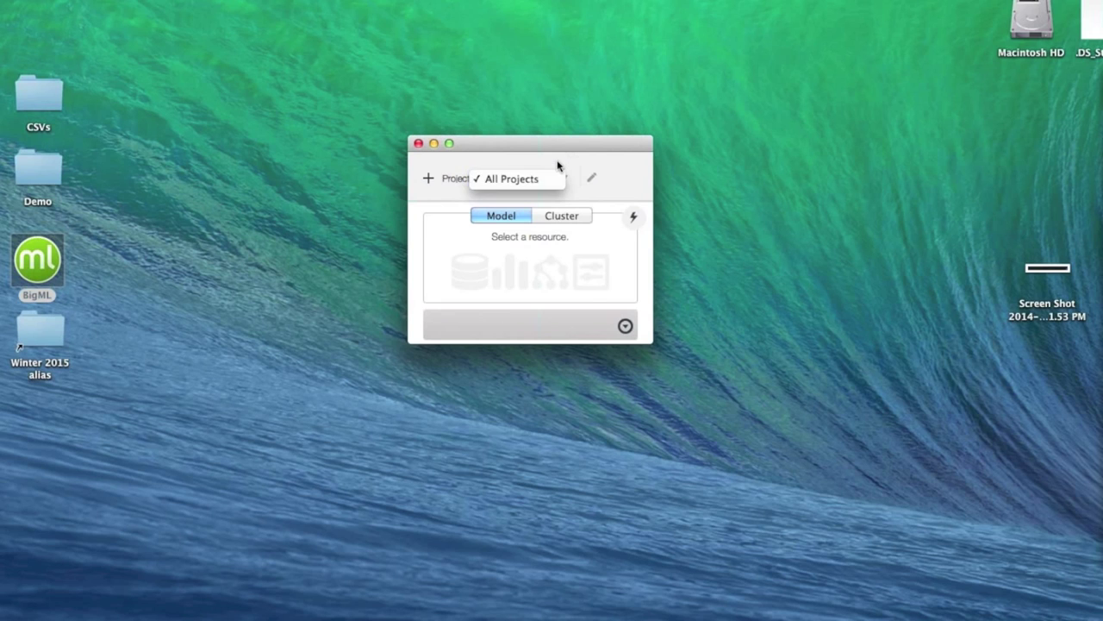
click(557, 164)
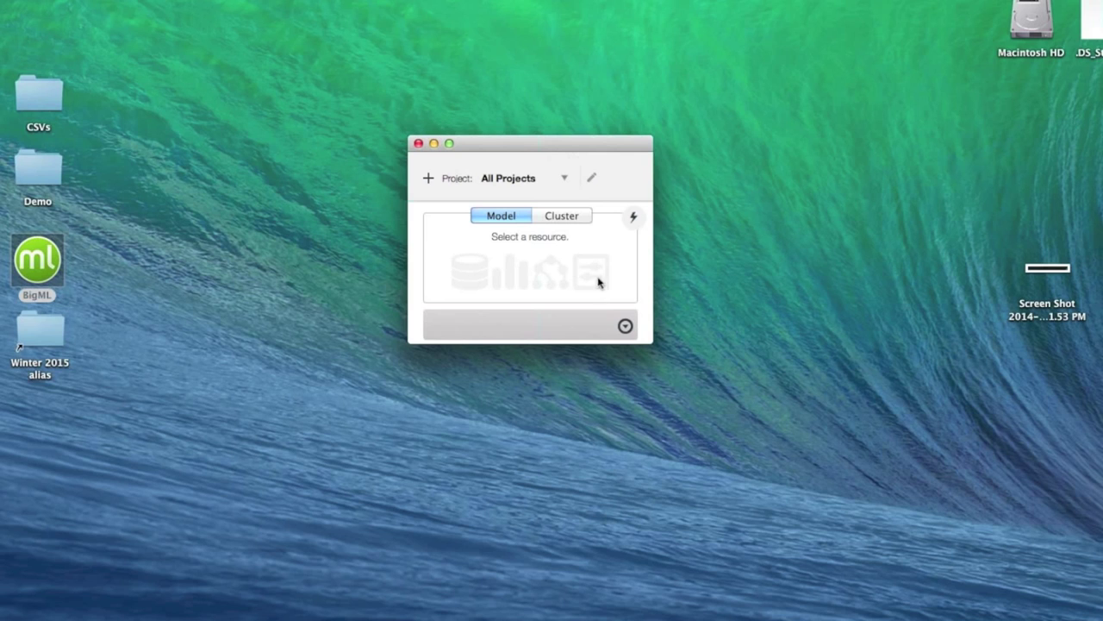
click(550, 215)
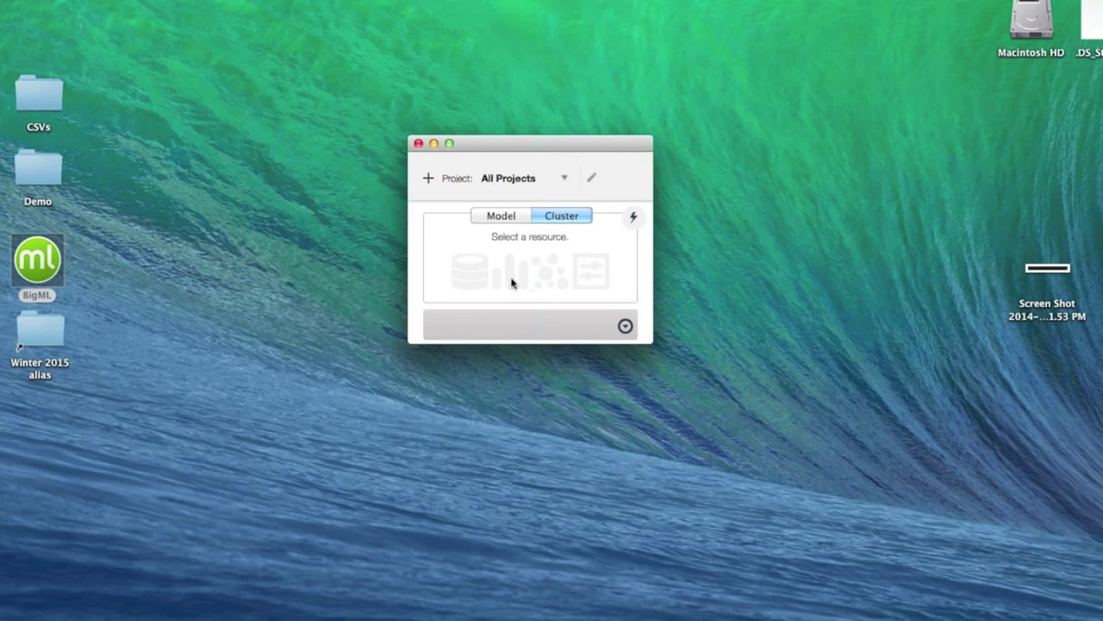
click(501, 216)
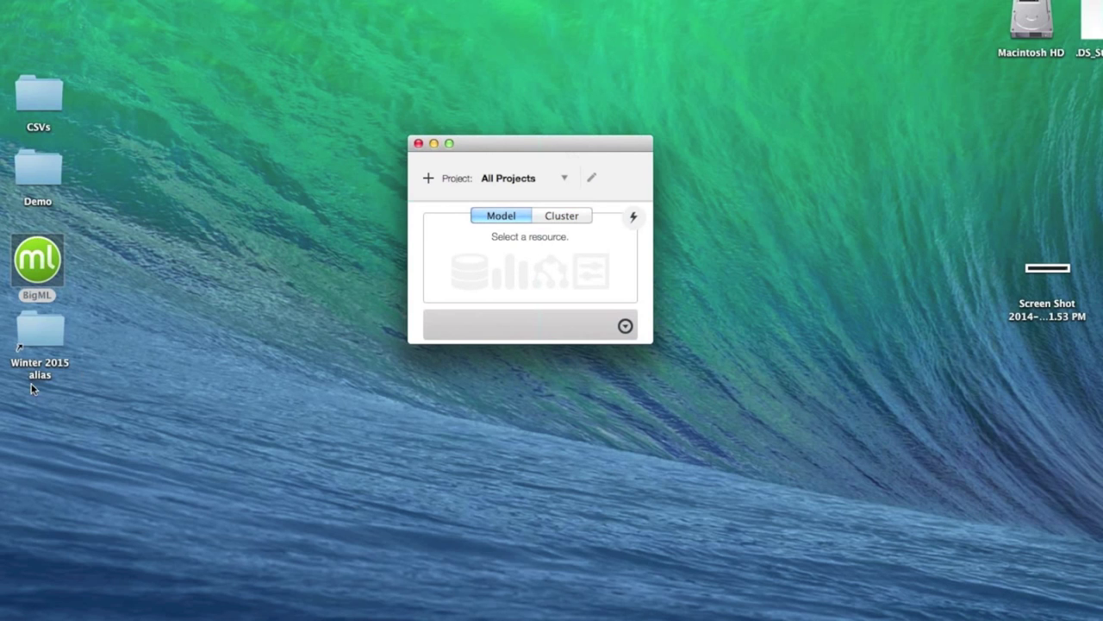
Open wine-sales.tsv from the Winter 2015 folder, enlarge its window to examine the data, and close it.
double_click(41, 334)
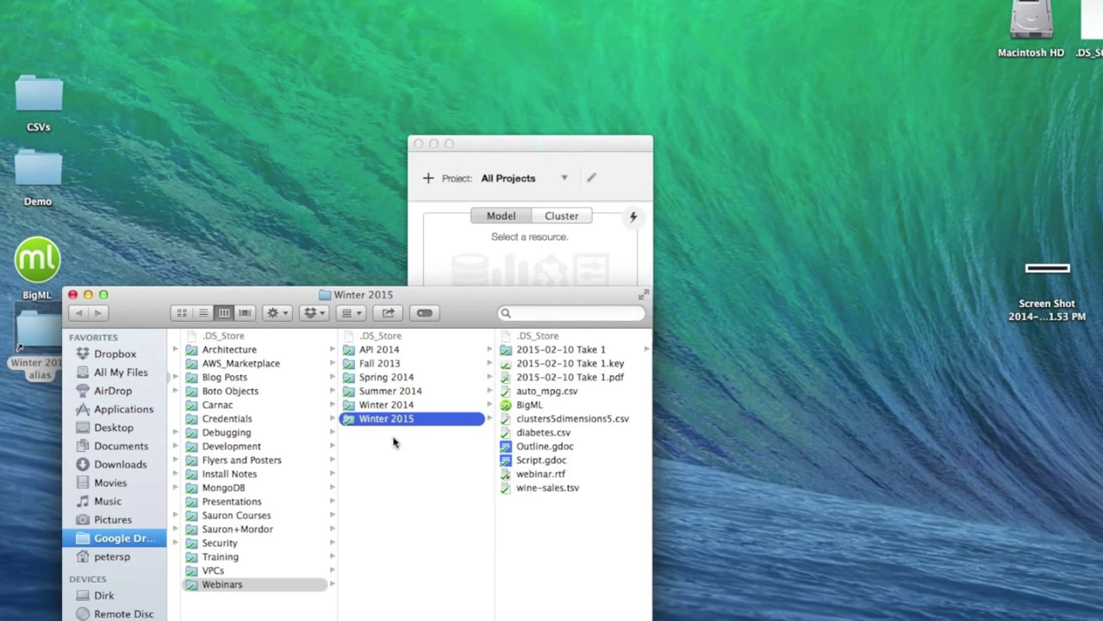
click(534, 487)
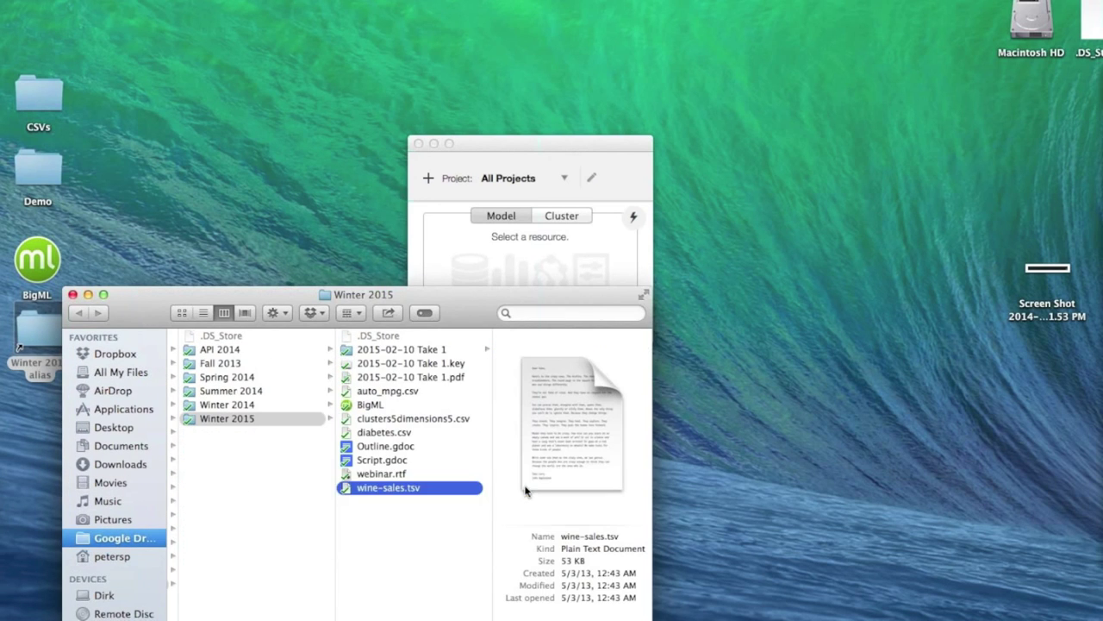
double_click(388, 487)
drag(669, 405, 955, 545)
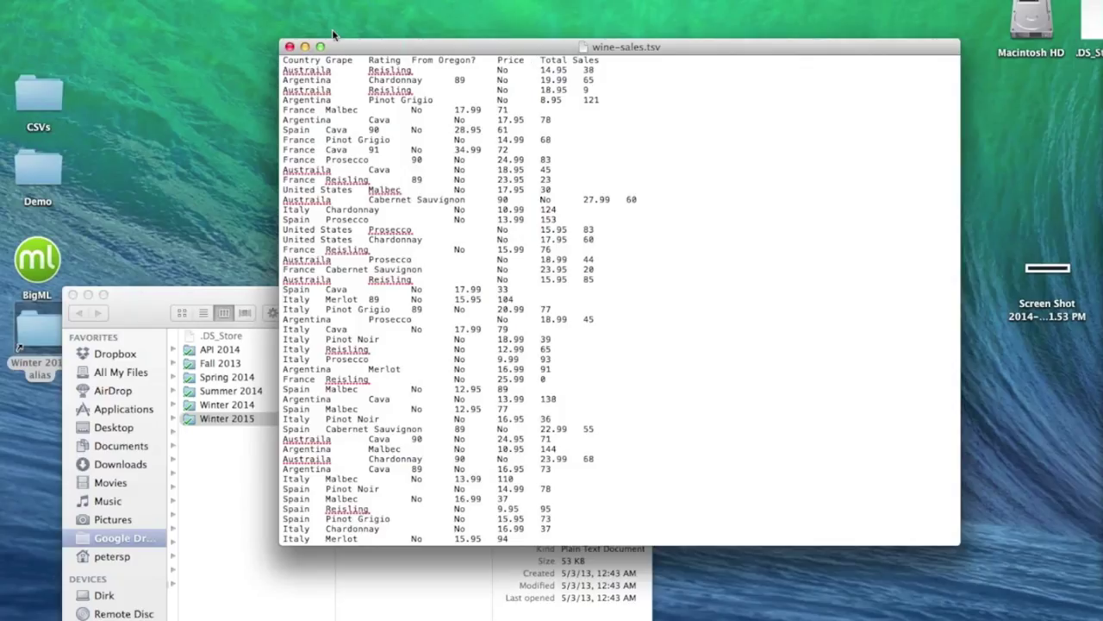
click(289, 47)
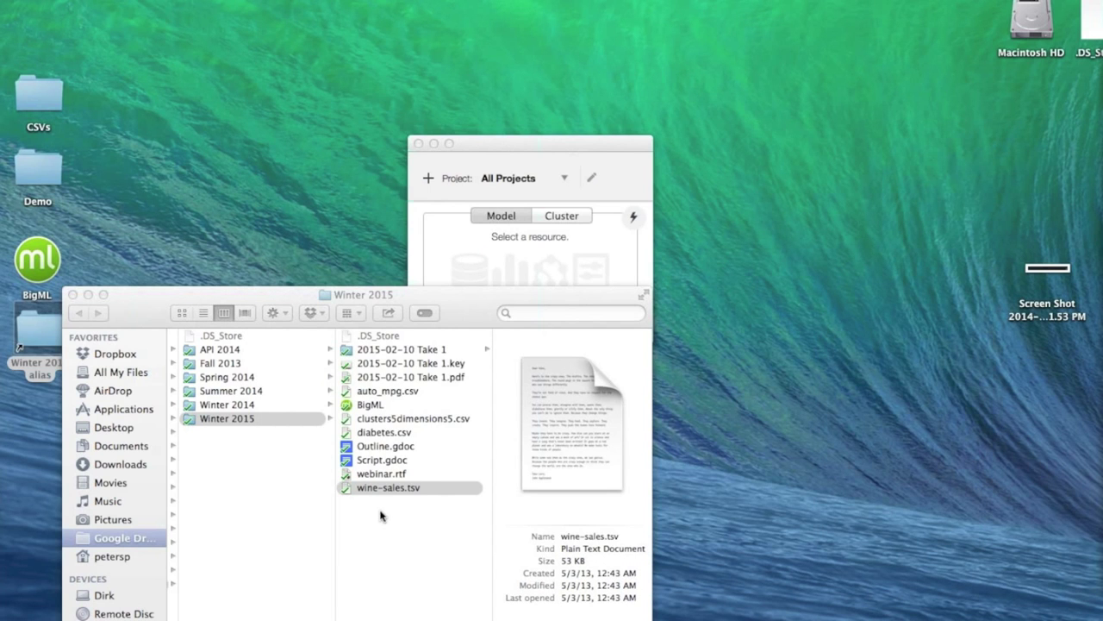
Load wine-sales.tsv into the BigML app to build a prediction model, and close the Winter 2015 folder window.
drag(379, 490, 488, 258)
click(72, 295)
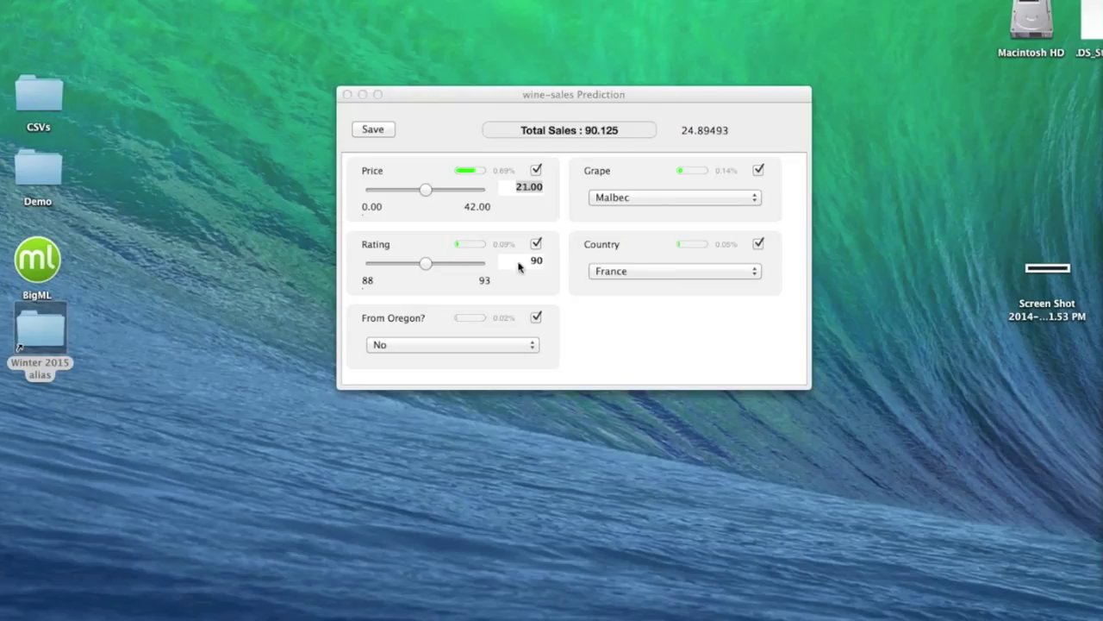
Set Price to 9.46 in the wine-sales prediction, exclude Rating and From Oregon?, and reposition the prediction window.
mouse_move(423, 191)
mouse_down()
mouse_move(387, 186)
mouse_move(409, 182)
mouse_up()
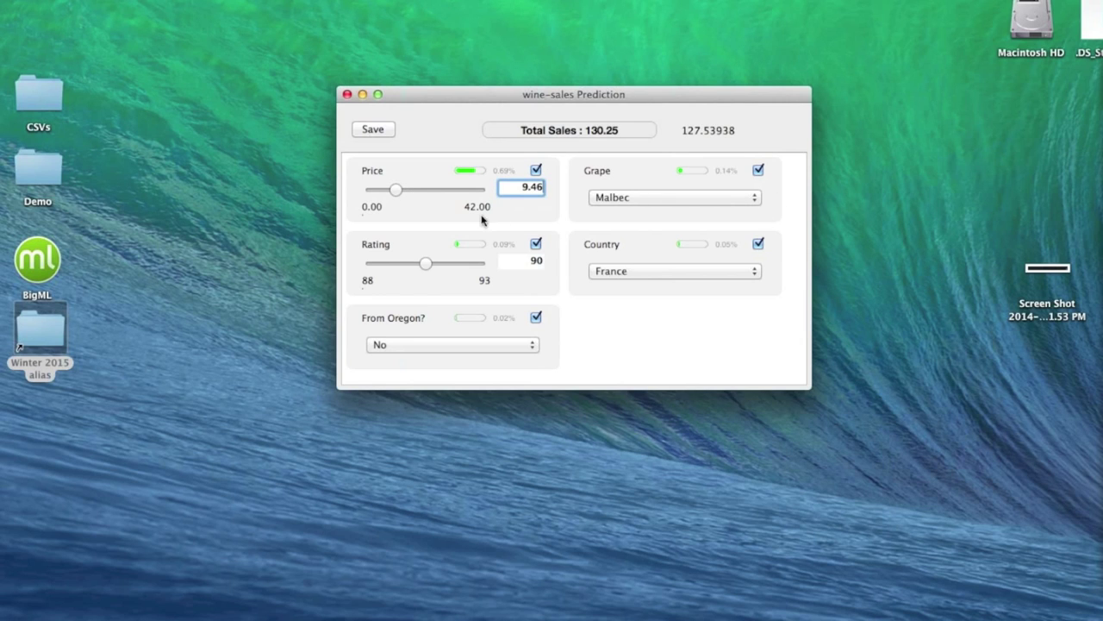
click(535, 245)
click(535, 318)
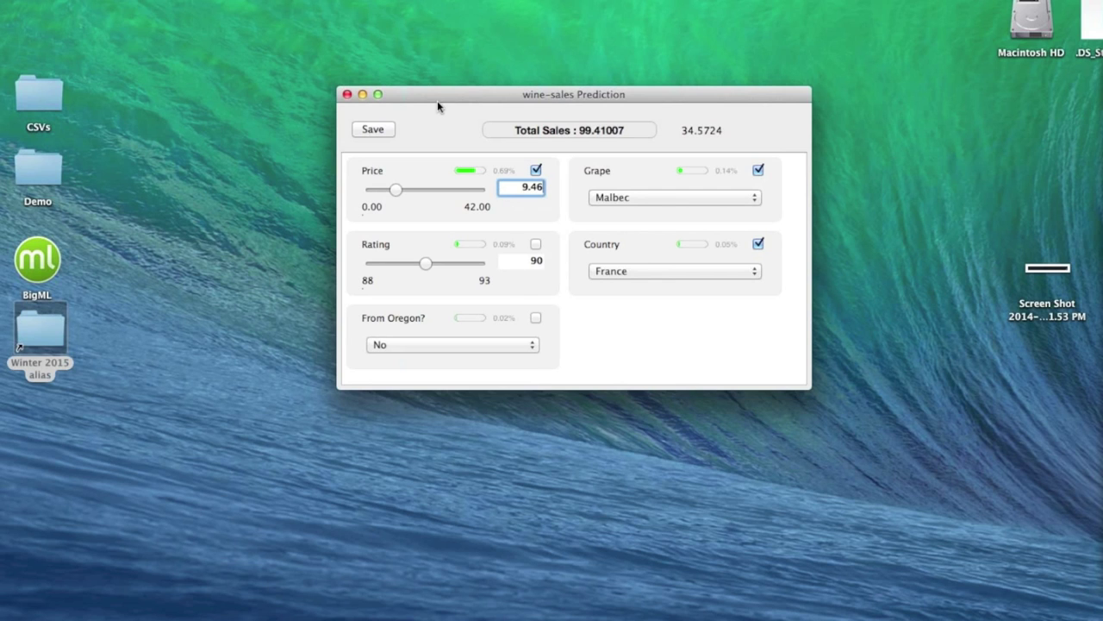
drag(436, 104, 392, 149)
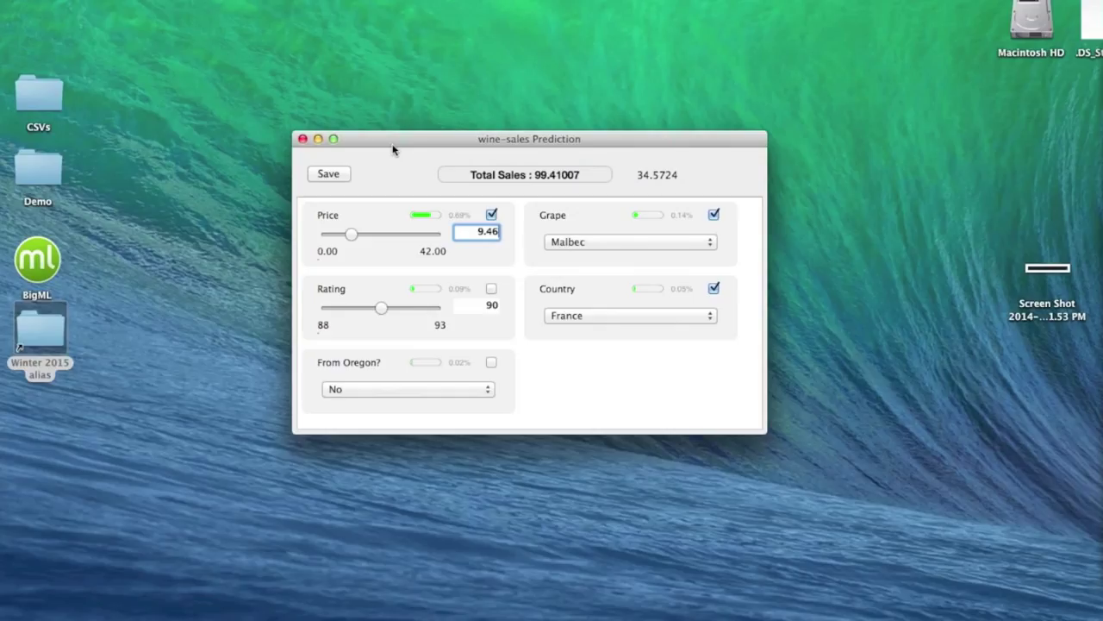
Switch to the Keynote presentation in the browser, make it full screen, and advance to the BigML GAS slide.
key(super+Tab)
key(super+Tab)
key(super+Tab)
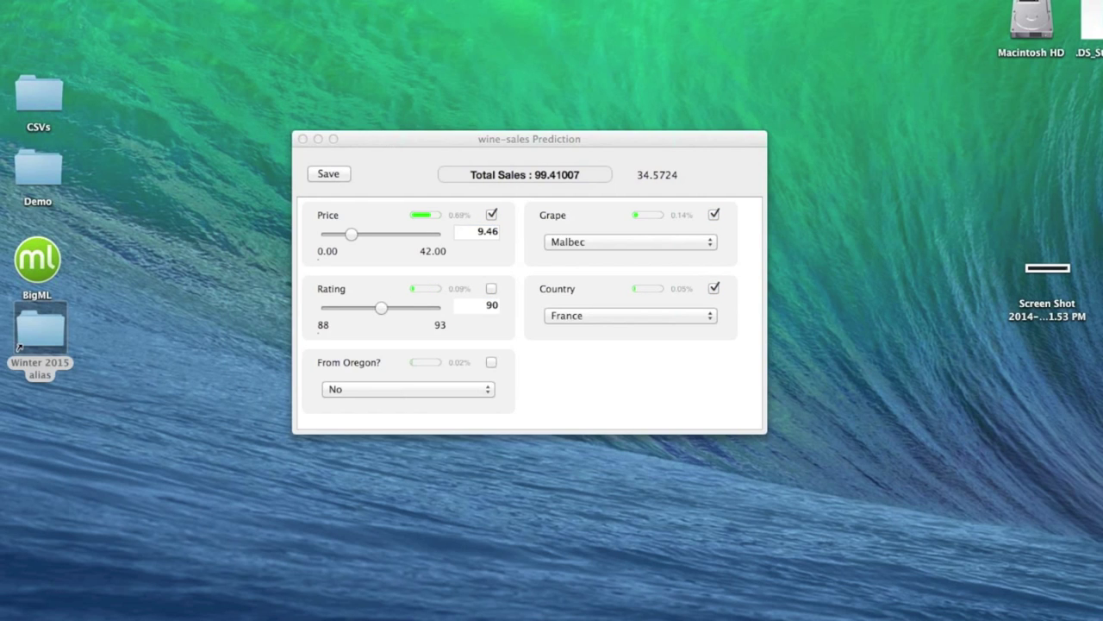
click(336, 0)
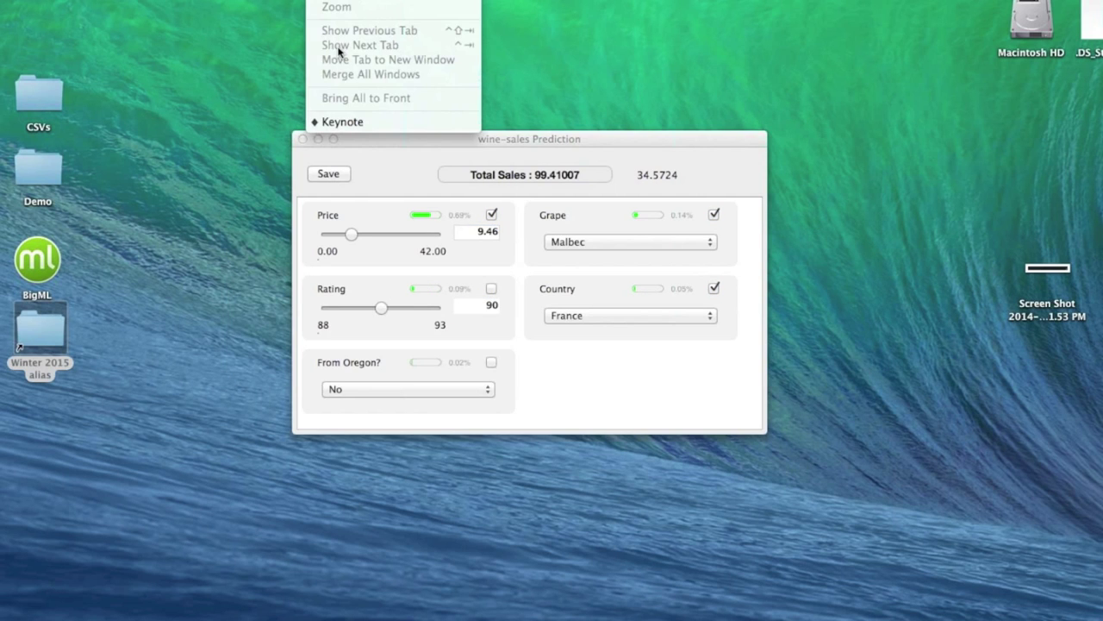
click(342, 122)
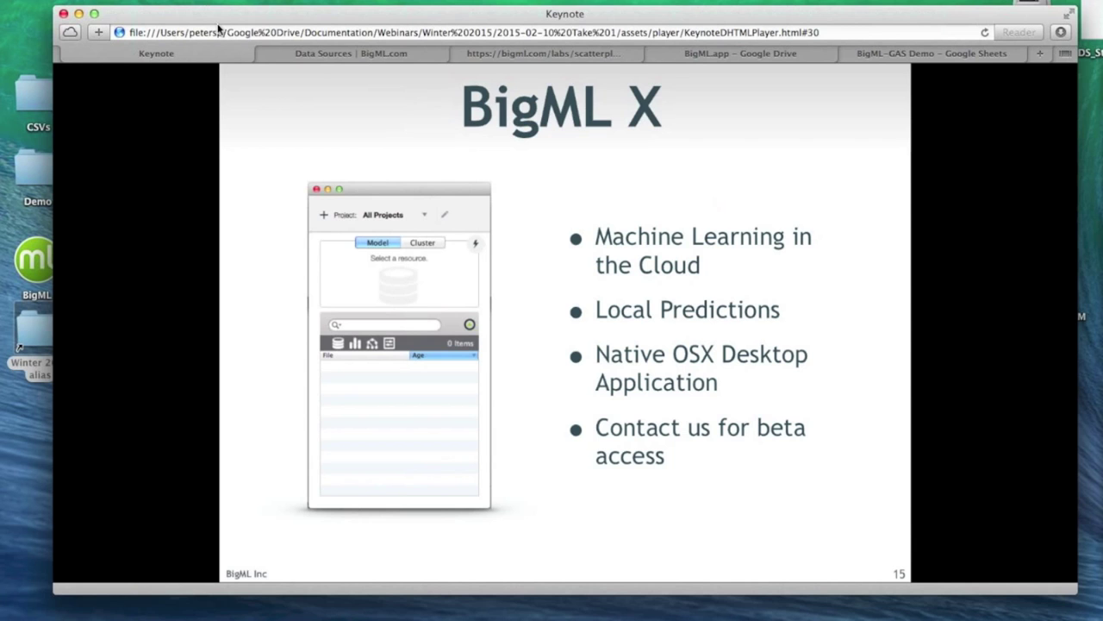
click(1071, 15)
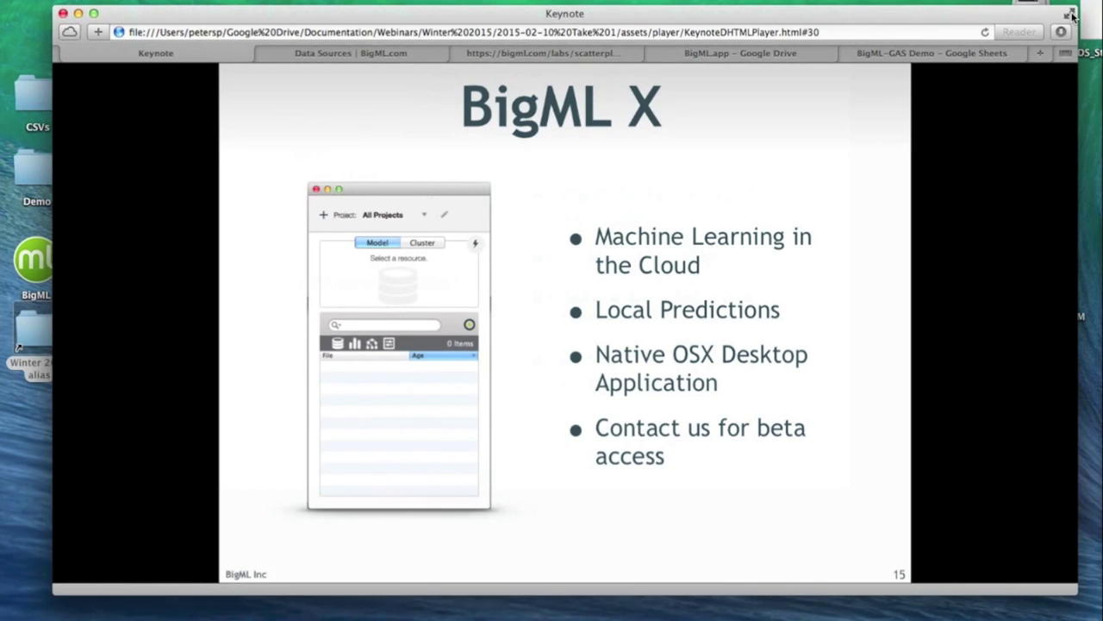
key(Right)
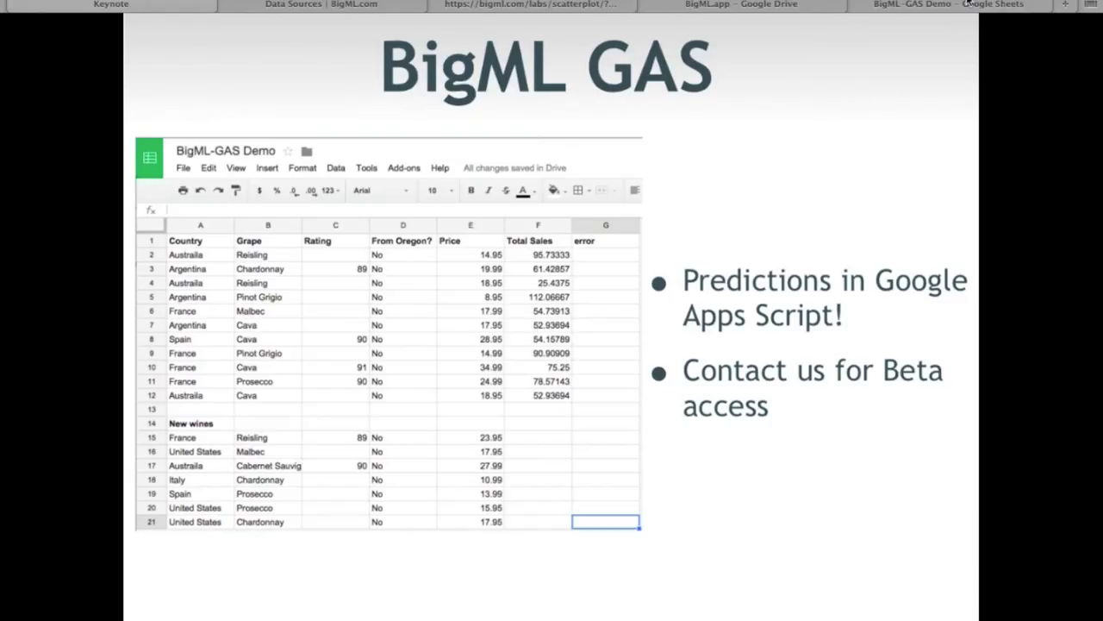
Switch to the BigML-GAS Demo spreadsheet in Google Sheets, close the BigML add-on sidebar, and start the add-on again.
click(888, 36)
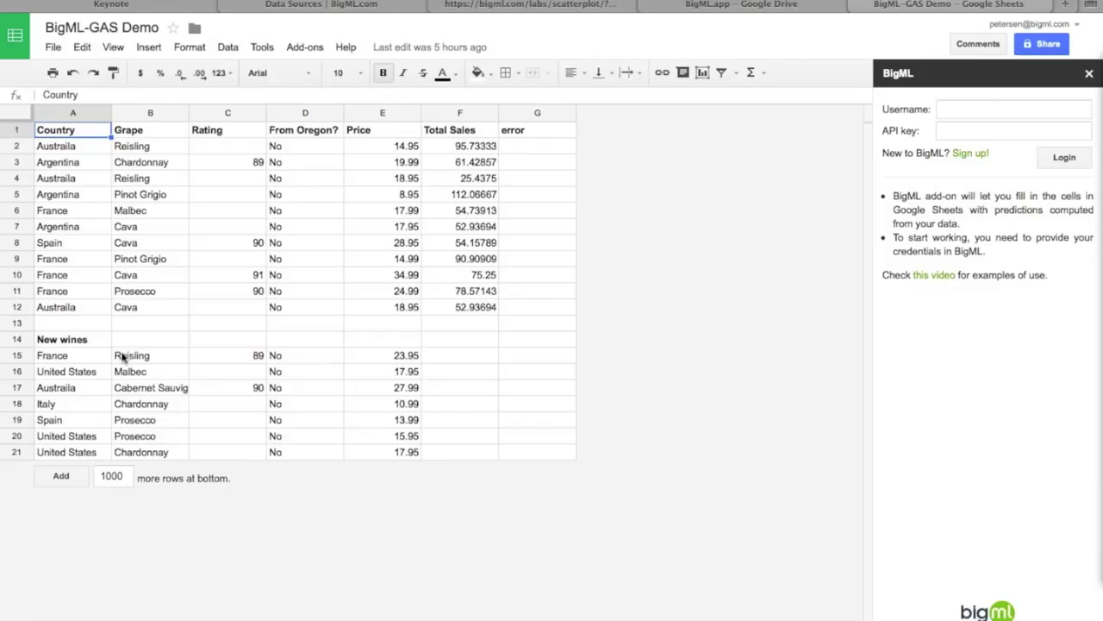
click(1088, 74)
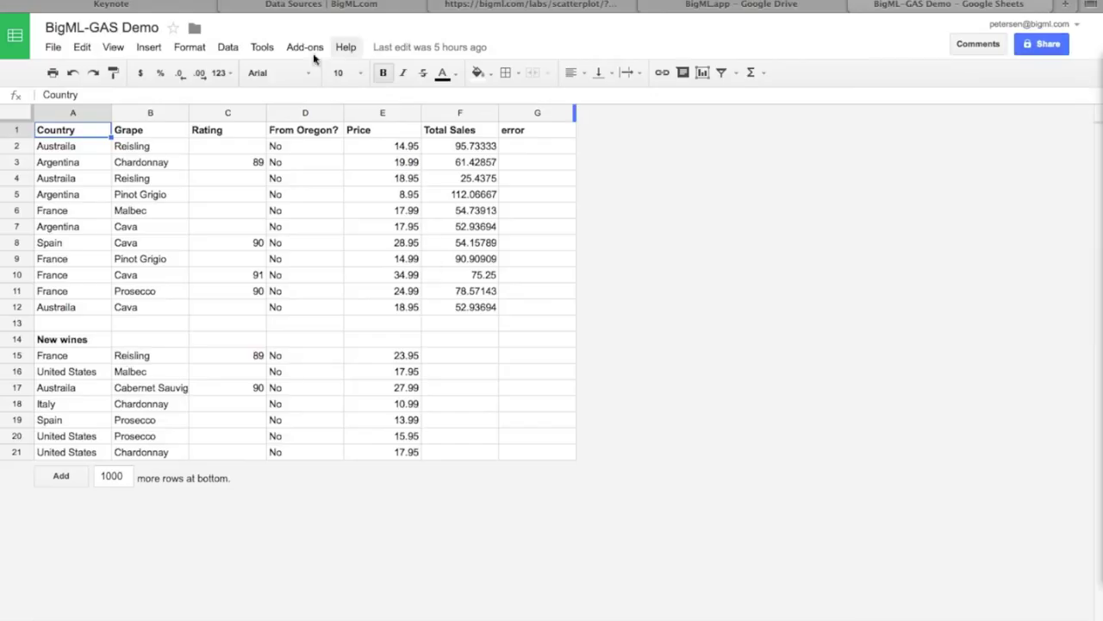
click(302, 47)
mouse_move(316, 77)
click(434, 82)
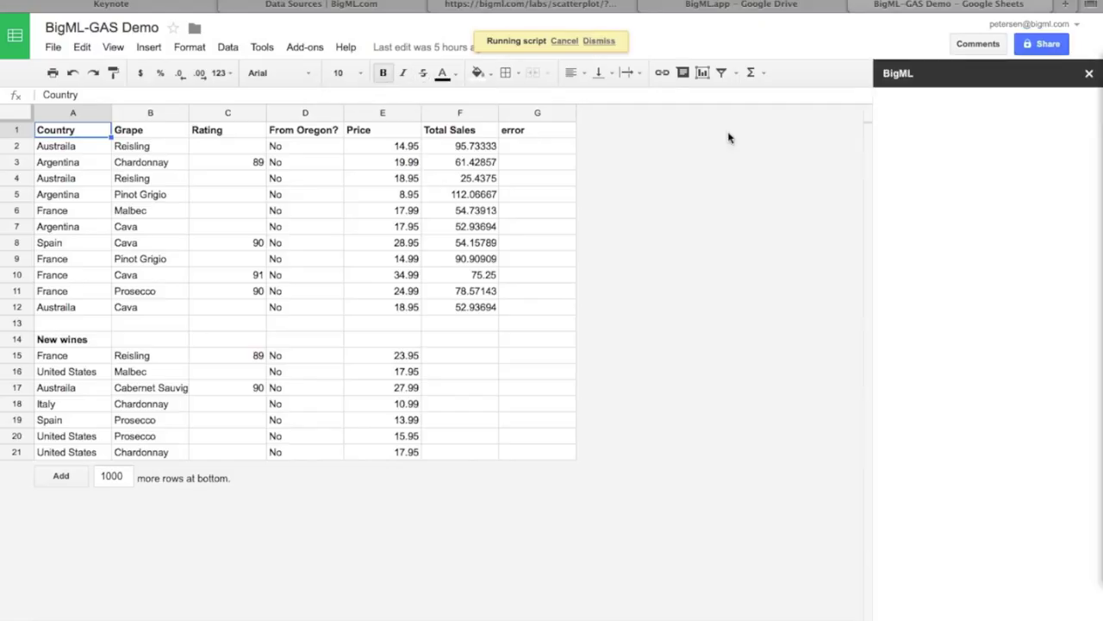
Enter the account username in the BigML add-on's login form.
click(959, 111)
text(petersendemo)
key(Tab)
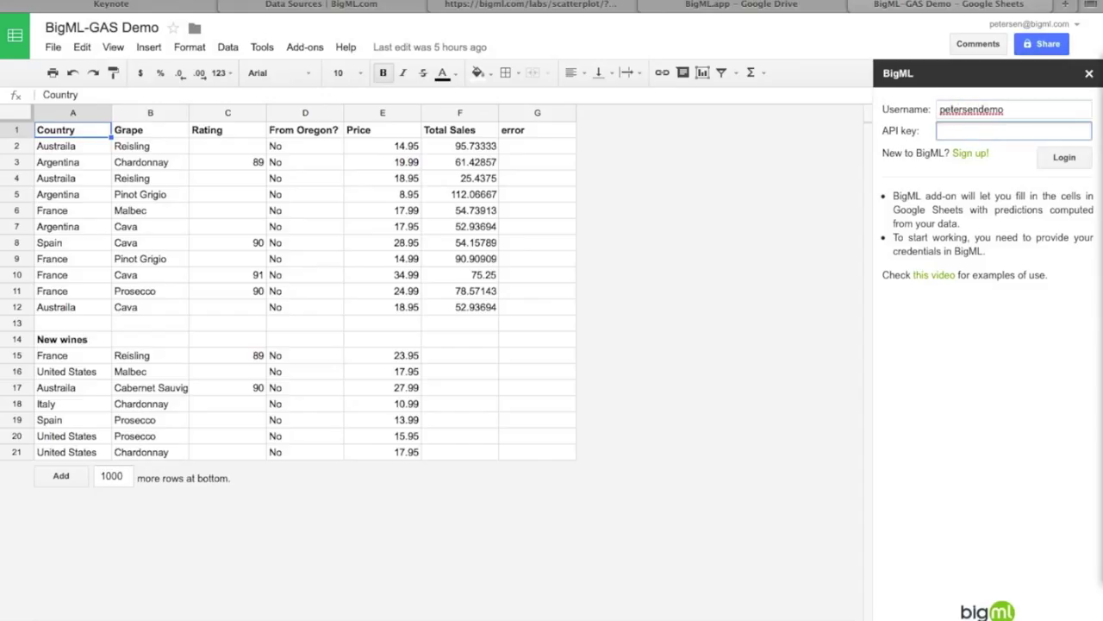
Switch to the BigML dashboard, copy the API key from the account's API details, and close the dialog.
click(326, 6)
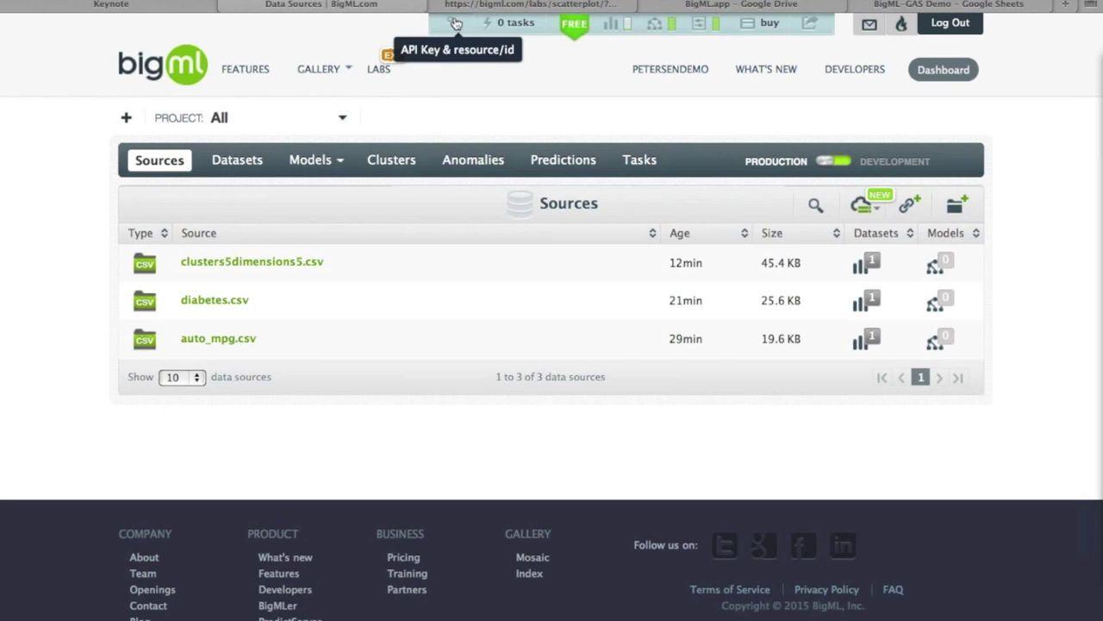
click(455, 24)
double_click(493, 356)
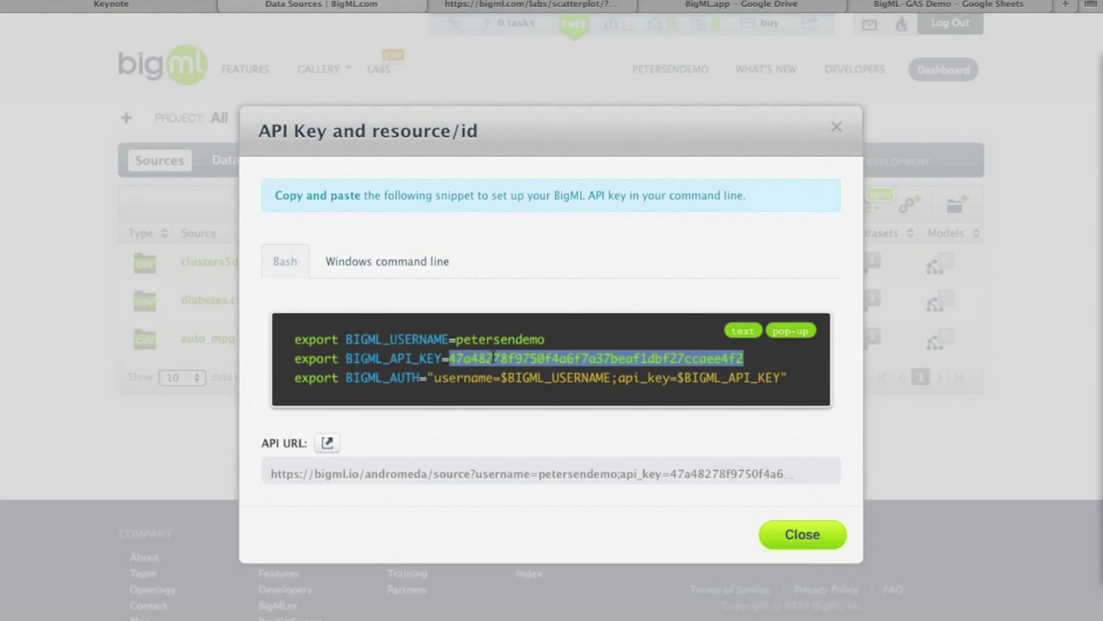
click(785, 530)
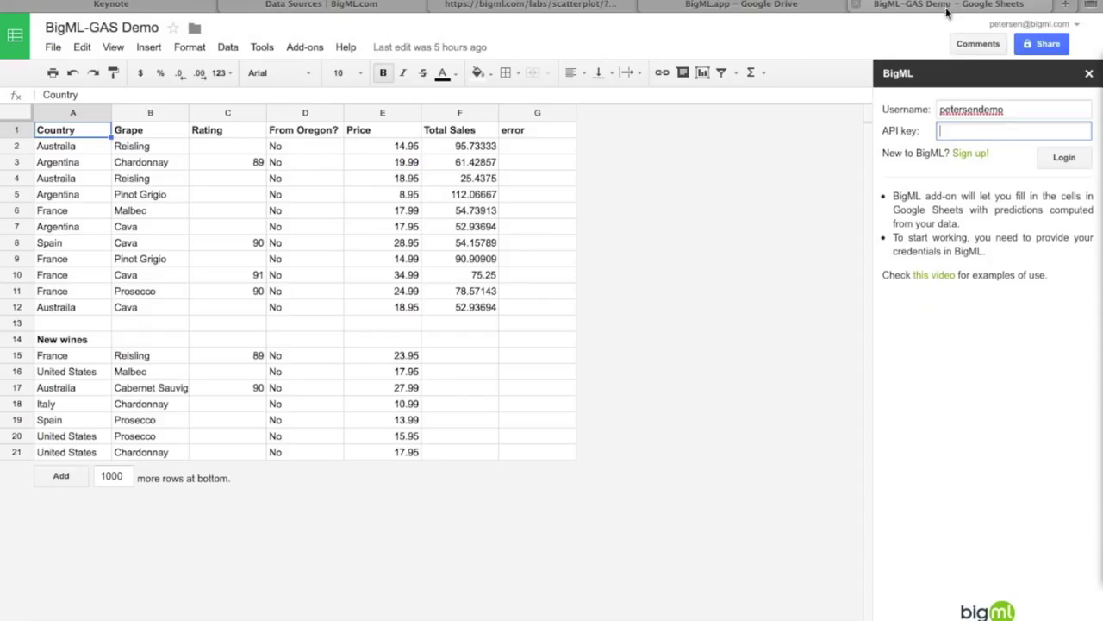
Return to the BigML-GAS Demo spreadsheet, paste the API key into the add-on's login form, and log in.
click(948, 5)
key(ctrl+v)
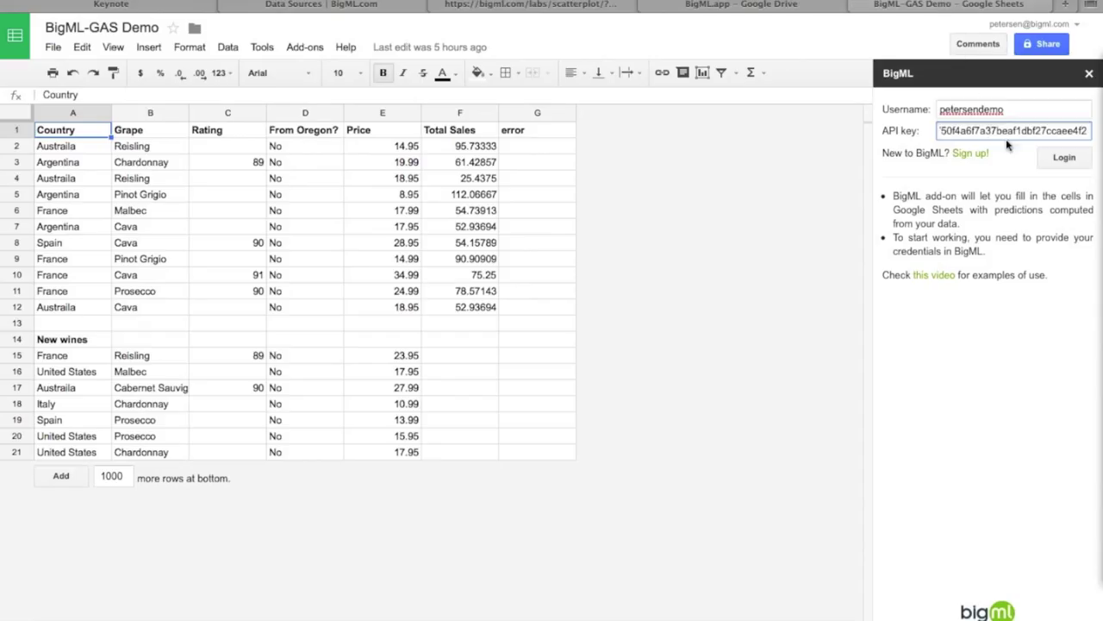
click(1059, 157)
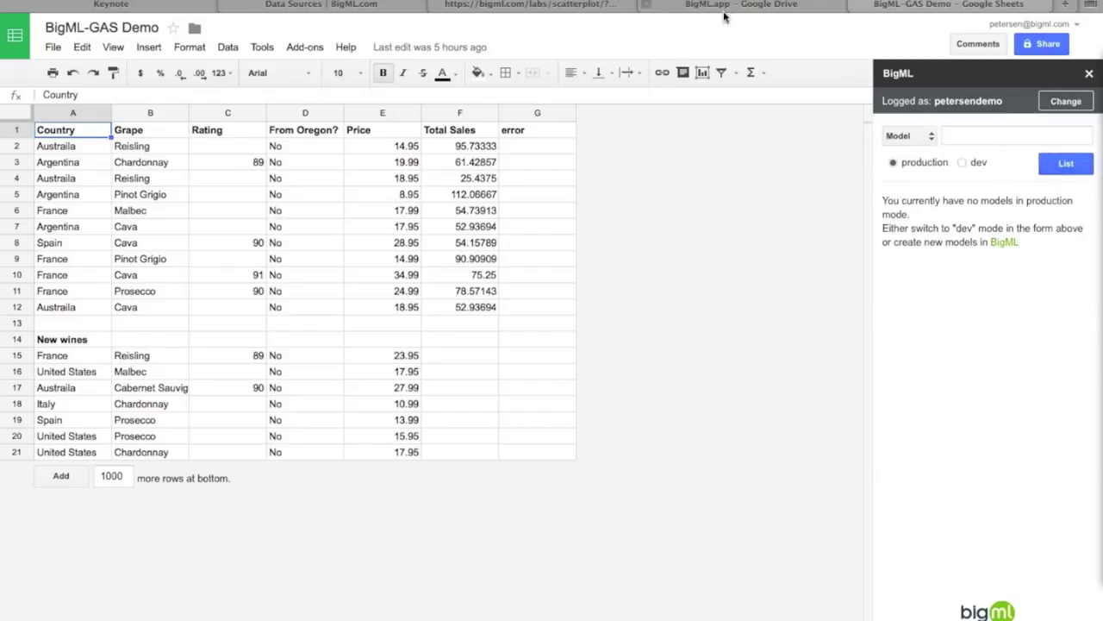
Check the BigML dashboard's models, projects and datasets, switch it to development mode, and open the models list there.
click(383, 5)
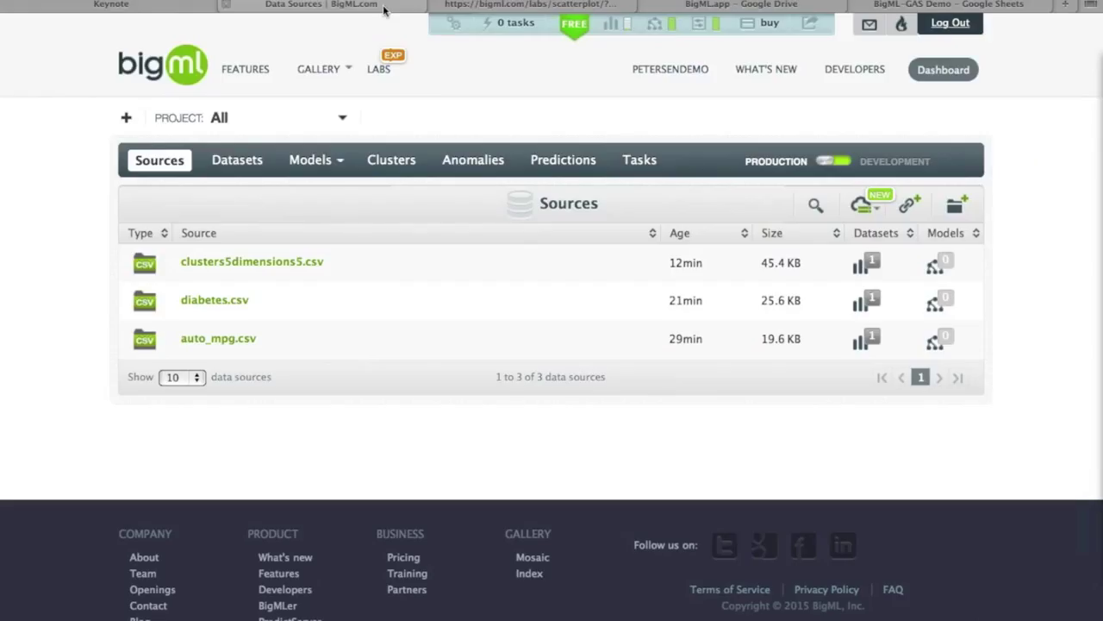
click(316, 159)
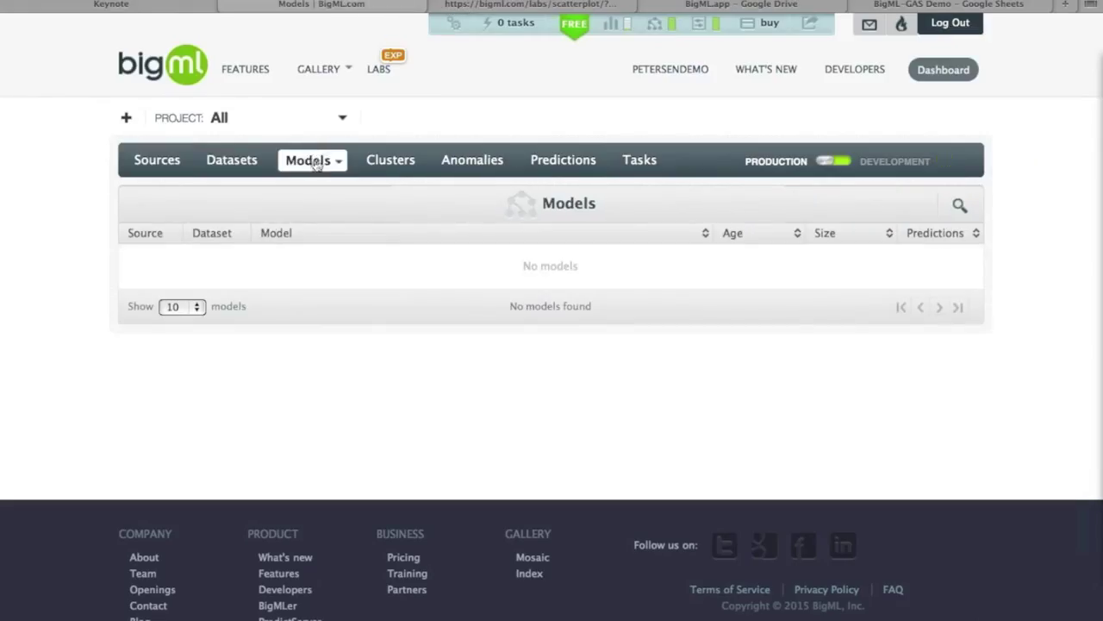
click(341, 117)
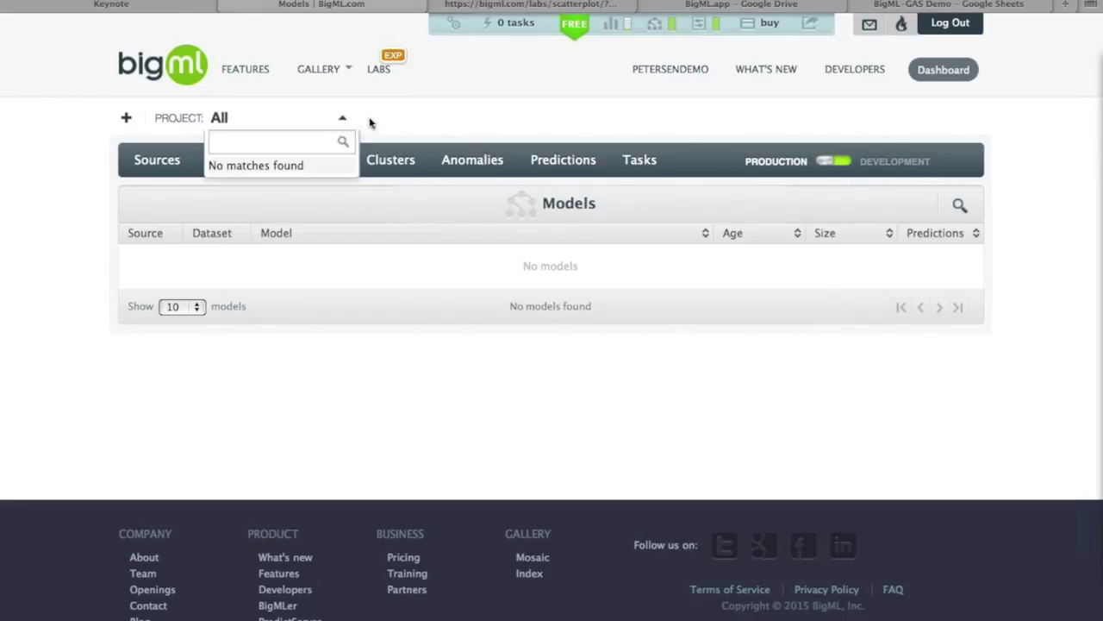
click(257, 118)
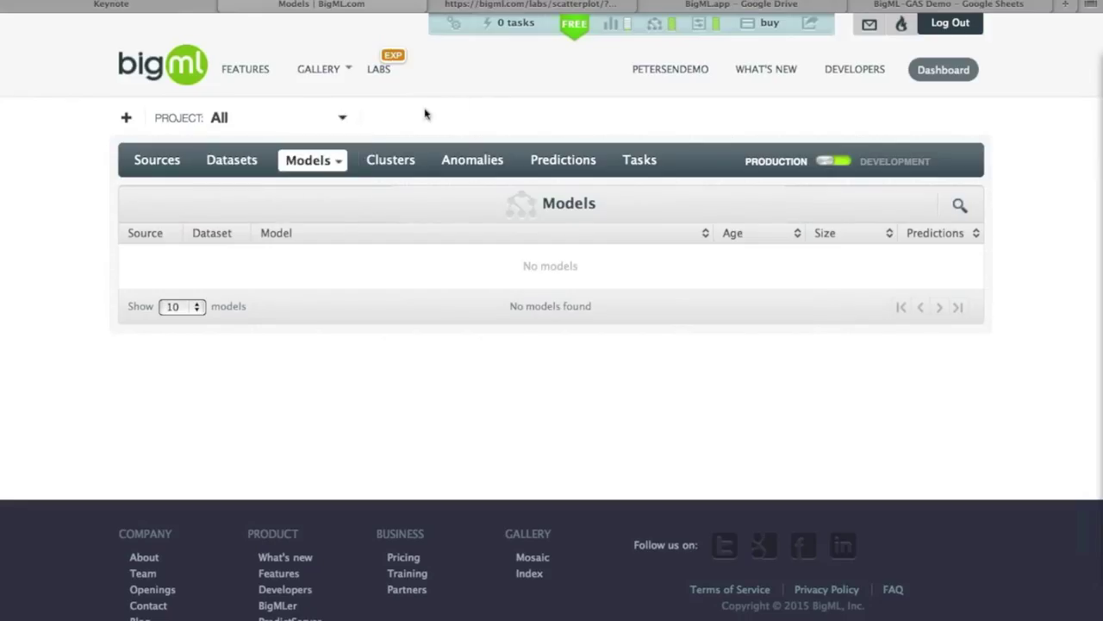
click(231, 161)
click(841, 168)
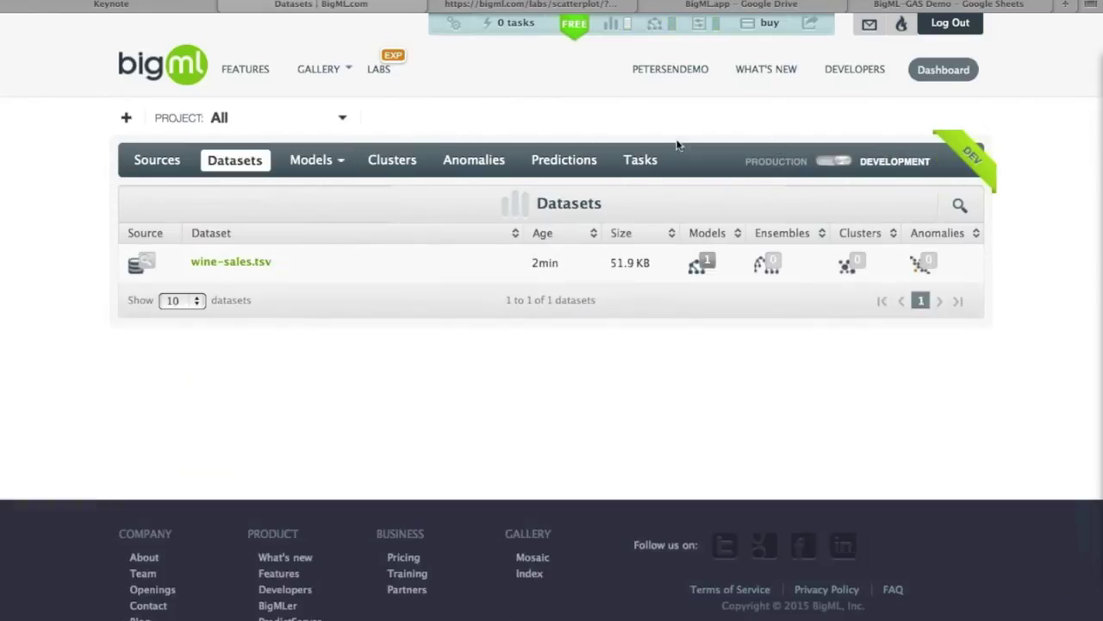
click(314, 159)
Return to the BigML-GAS Demo spreadsheet, list the dev models in the add-on, and select wine-sales.tsv for predicting.
click(948, 5)
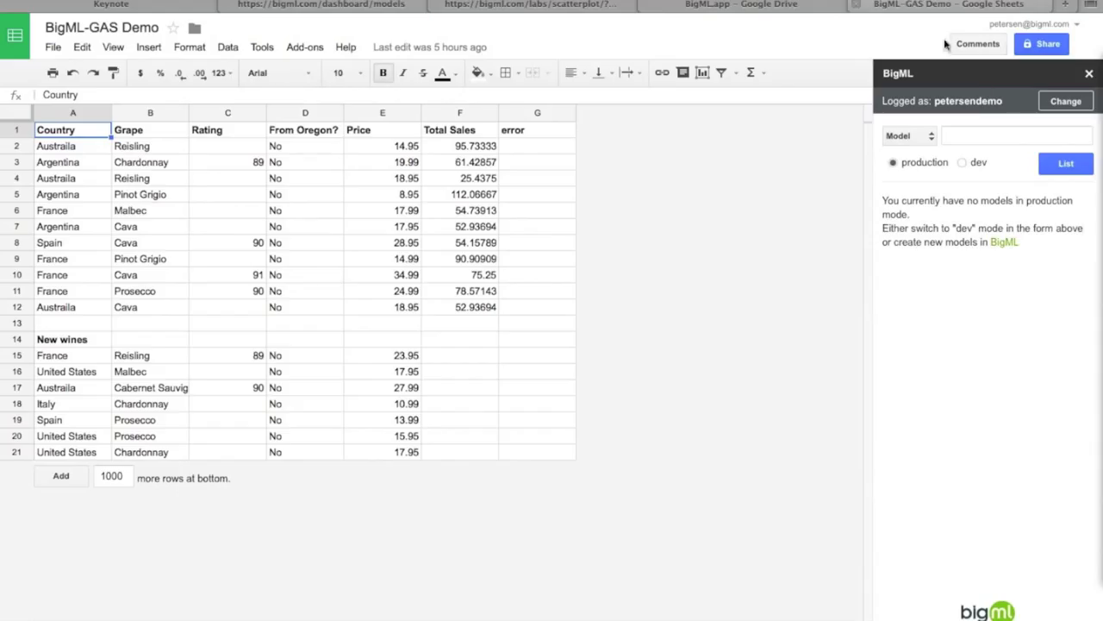
click(963, 163)
click(1062, 163)
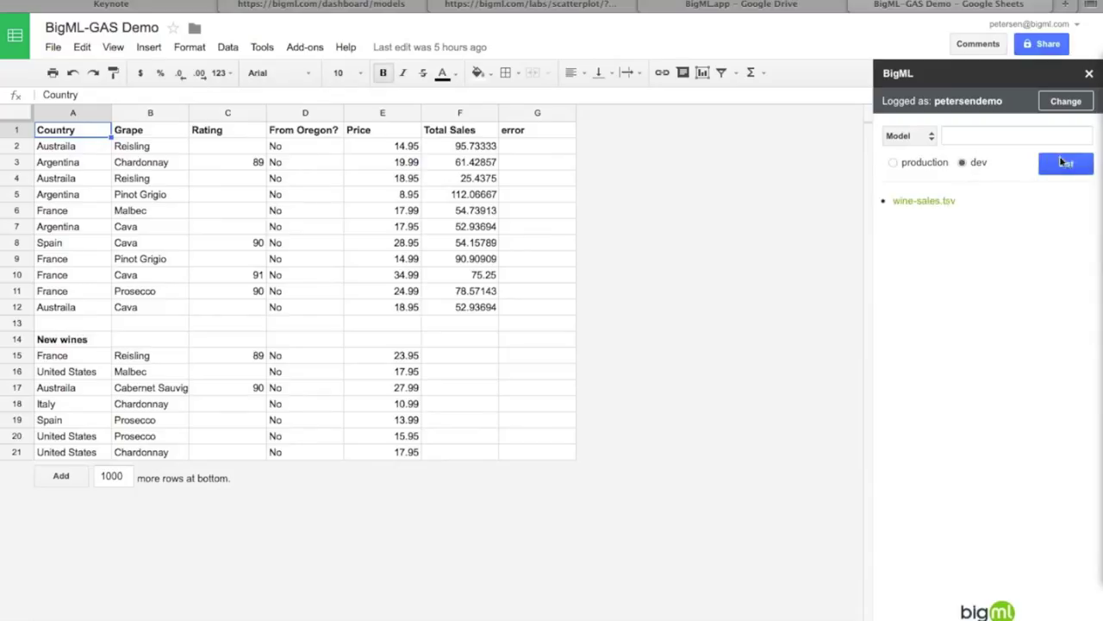
click(938, 202)
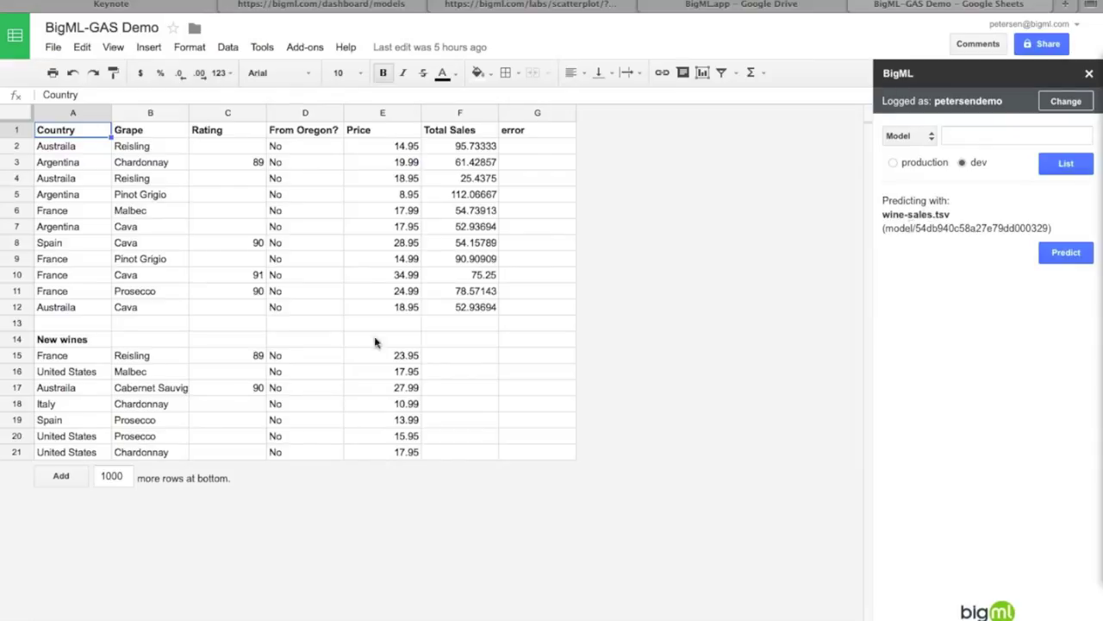
Predict total sales and error for the New wines in A15:E21, and return to the Keynote presentation.
drag(51, 360, 395, 459)
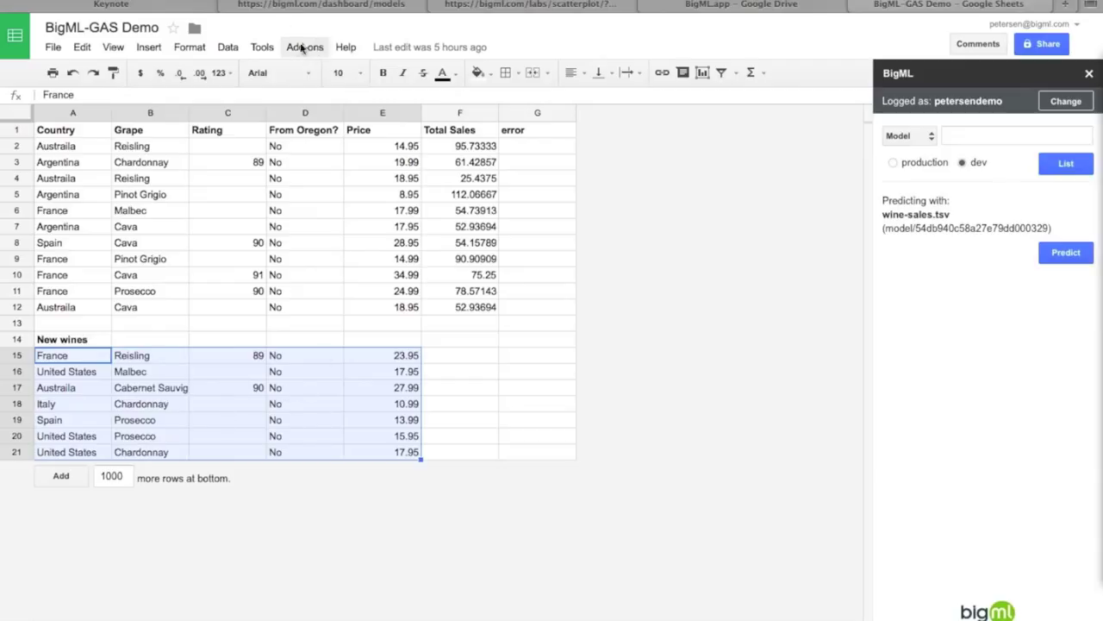
click(1078, 257)
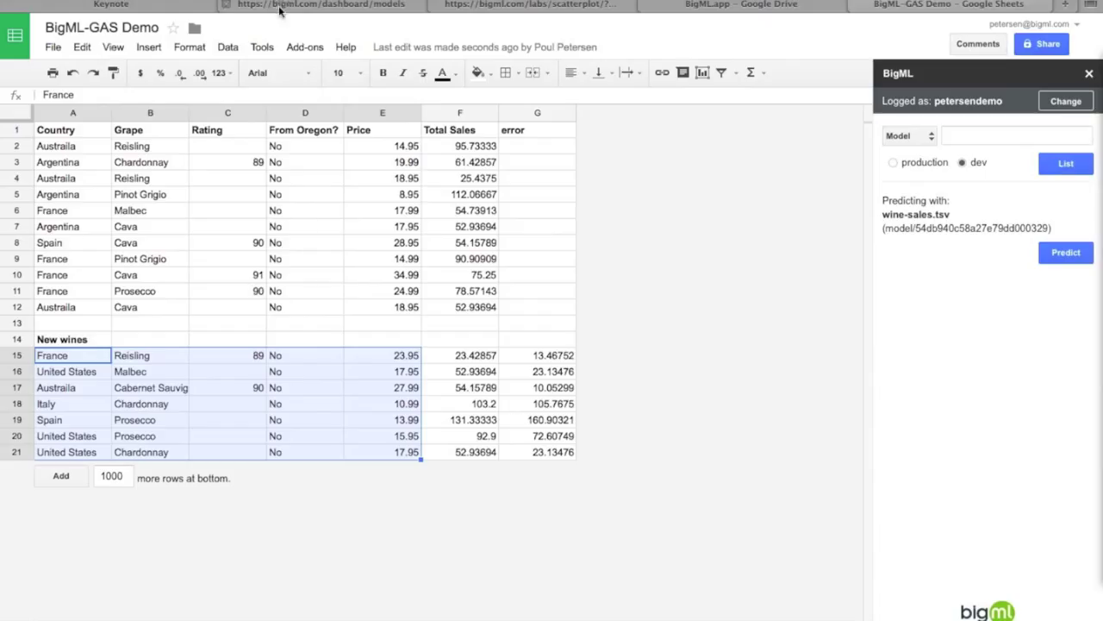
click(172, 4)
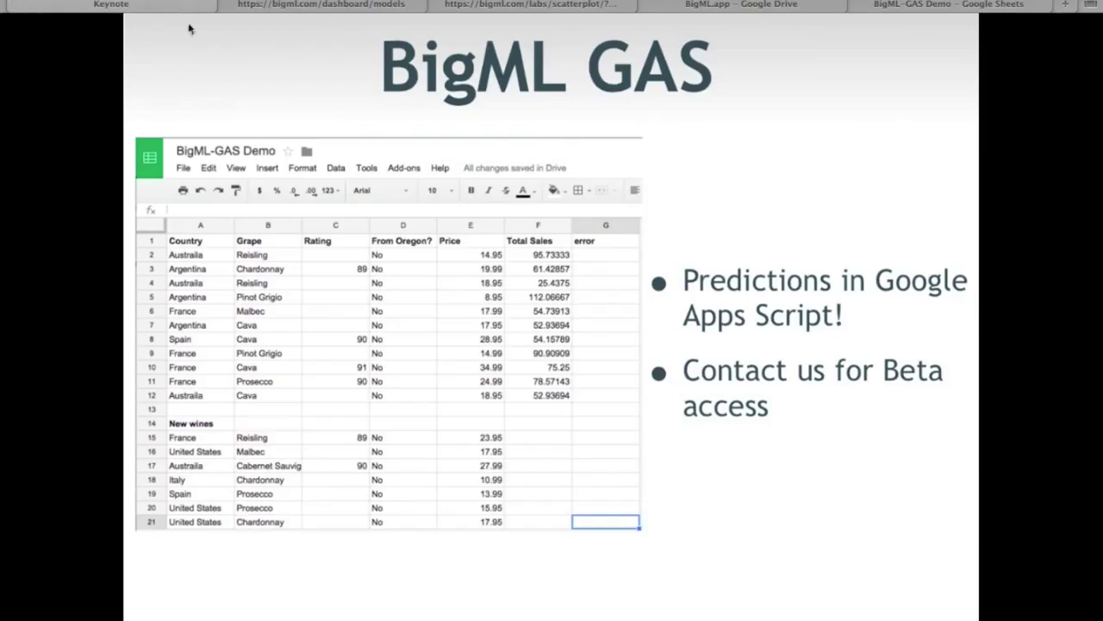